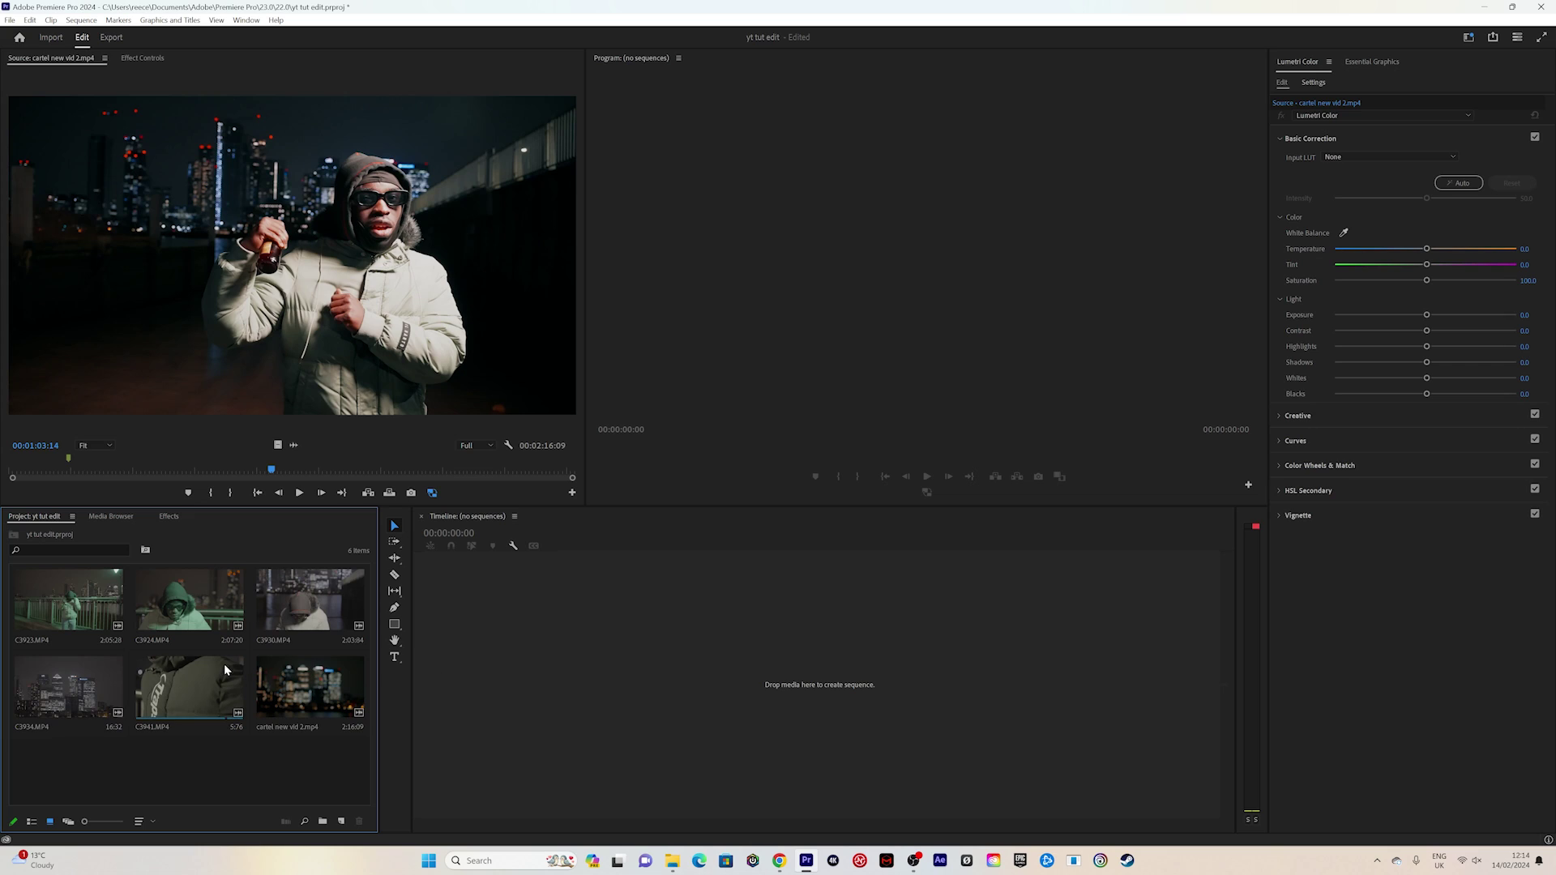
- Create a new sequence from C3924.MP4 and set its timebase to 24.00 frames/second
double_click(186, 600)
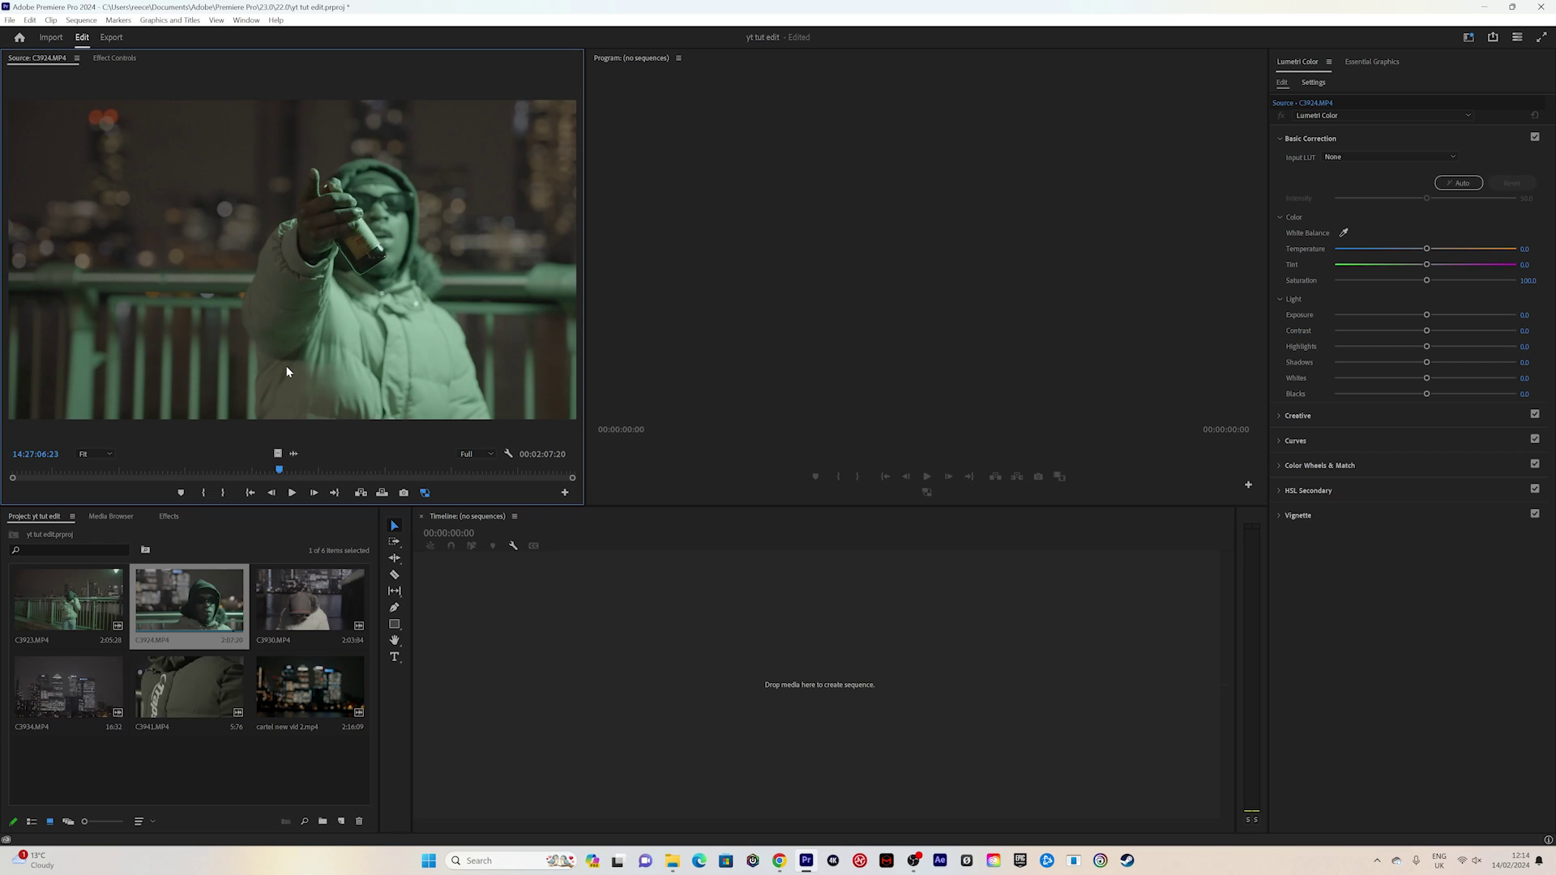
left_click_drag(364, 422, 584, 641)
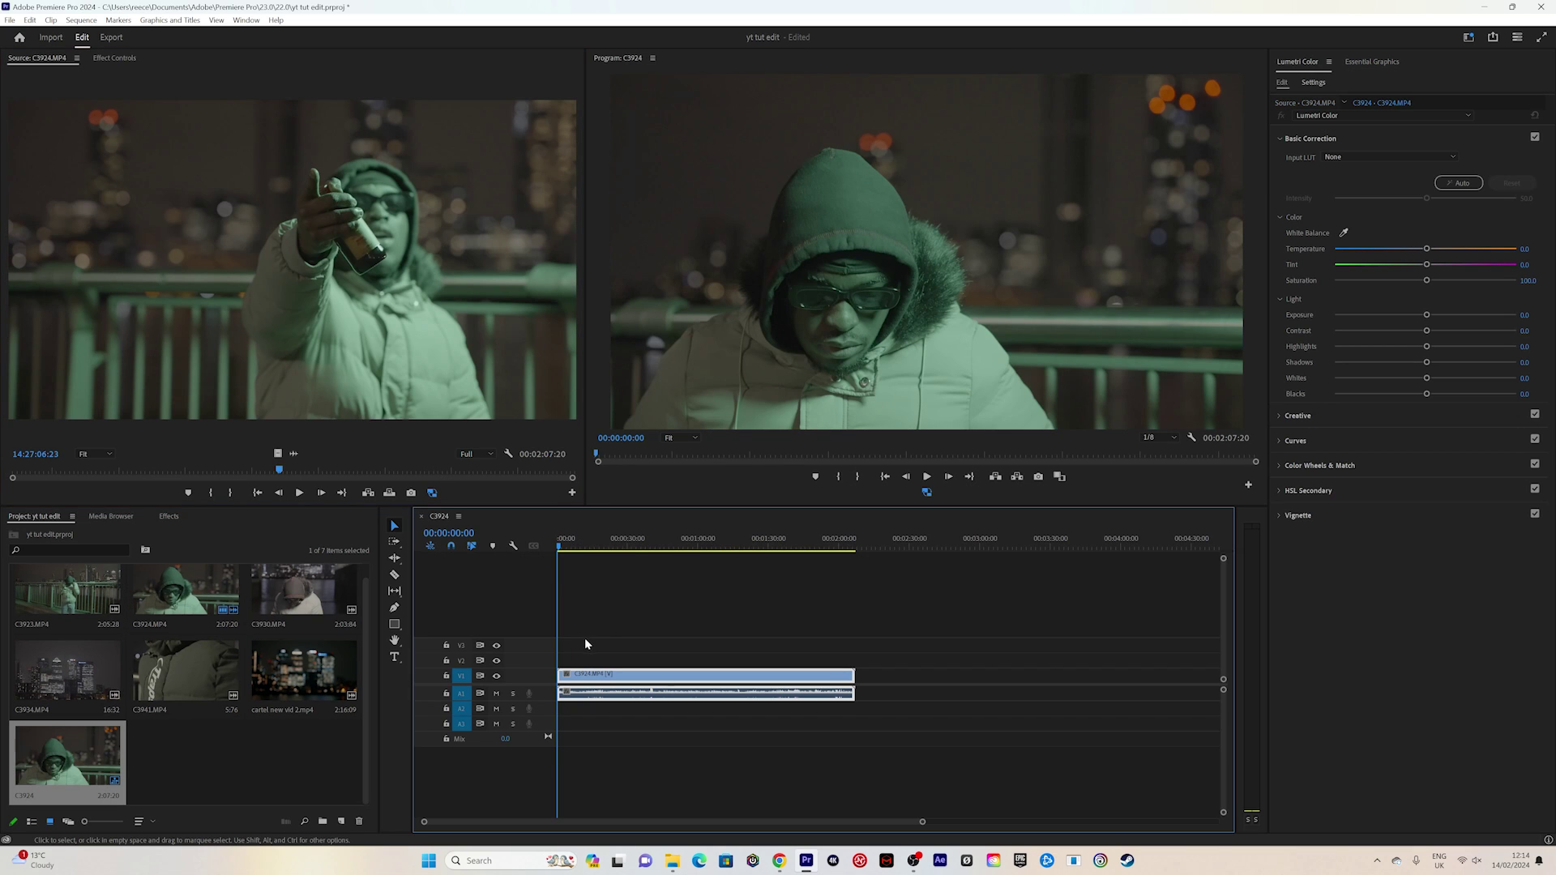
left_click(81, 20)
left_click(91, 34)
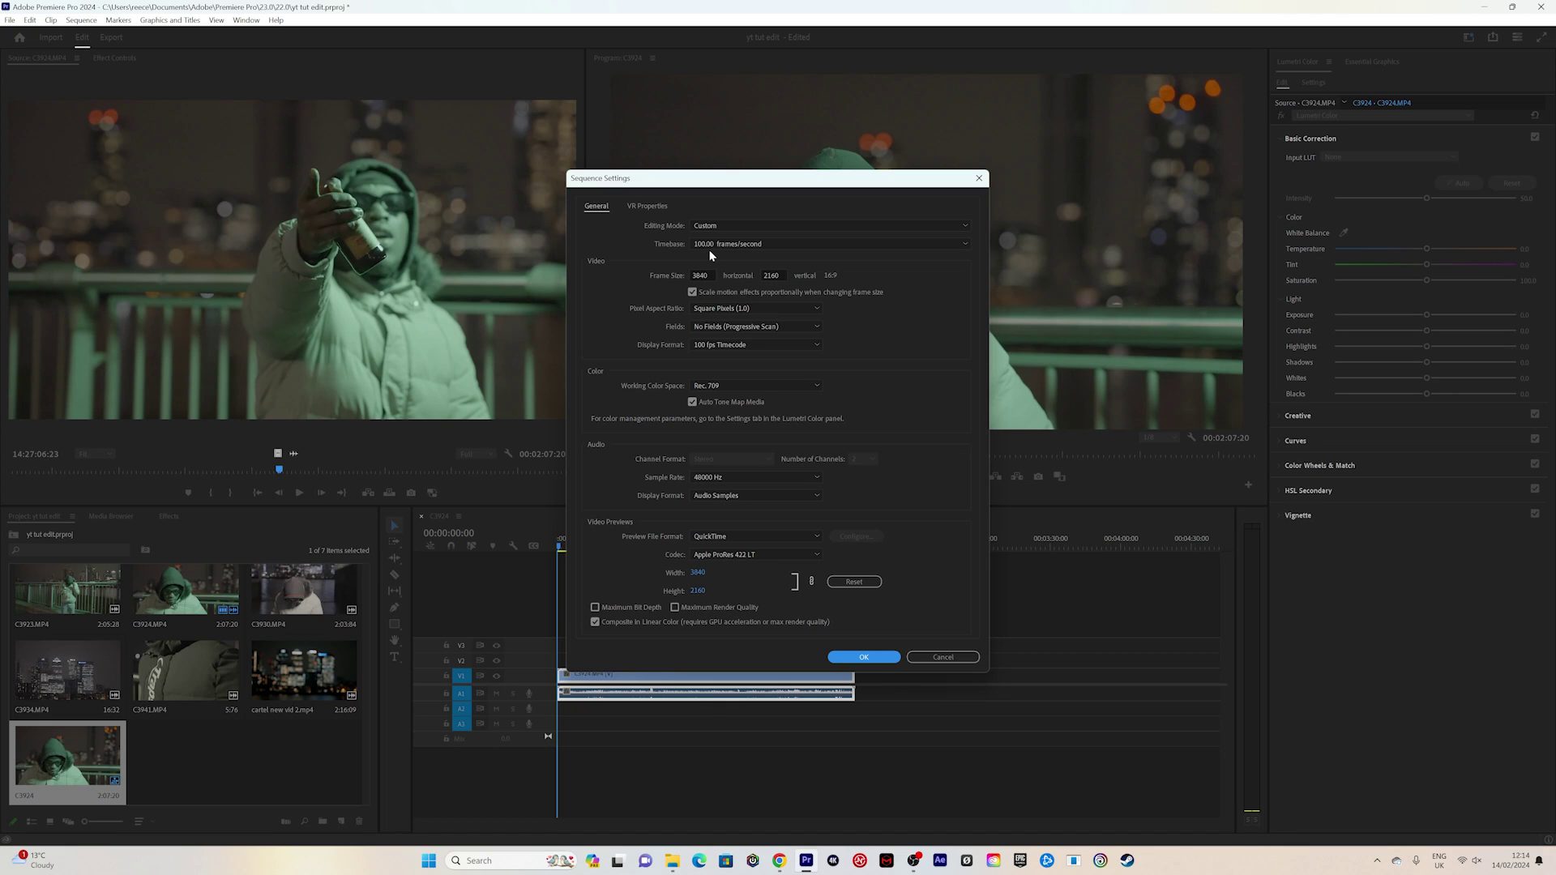
left_click(731, 246)
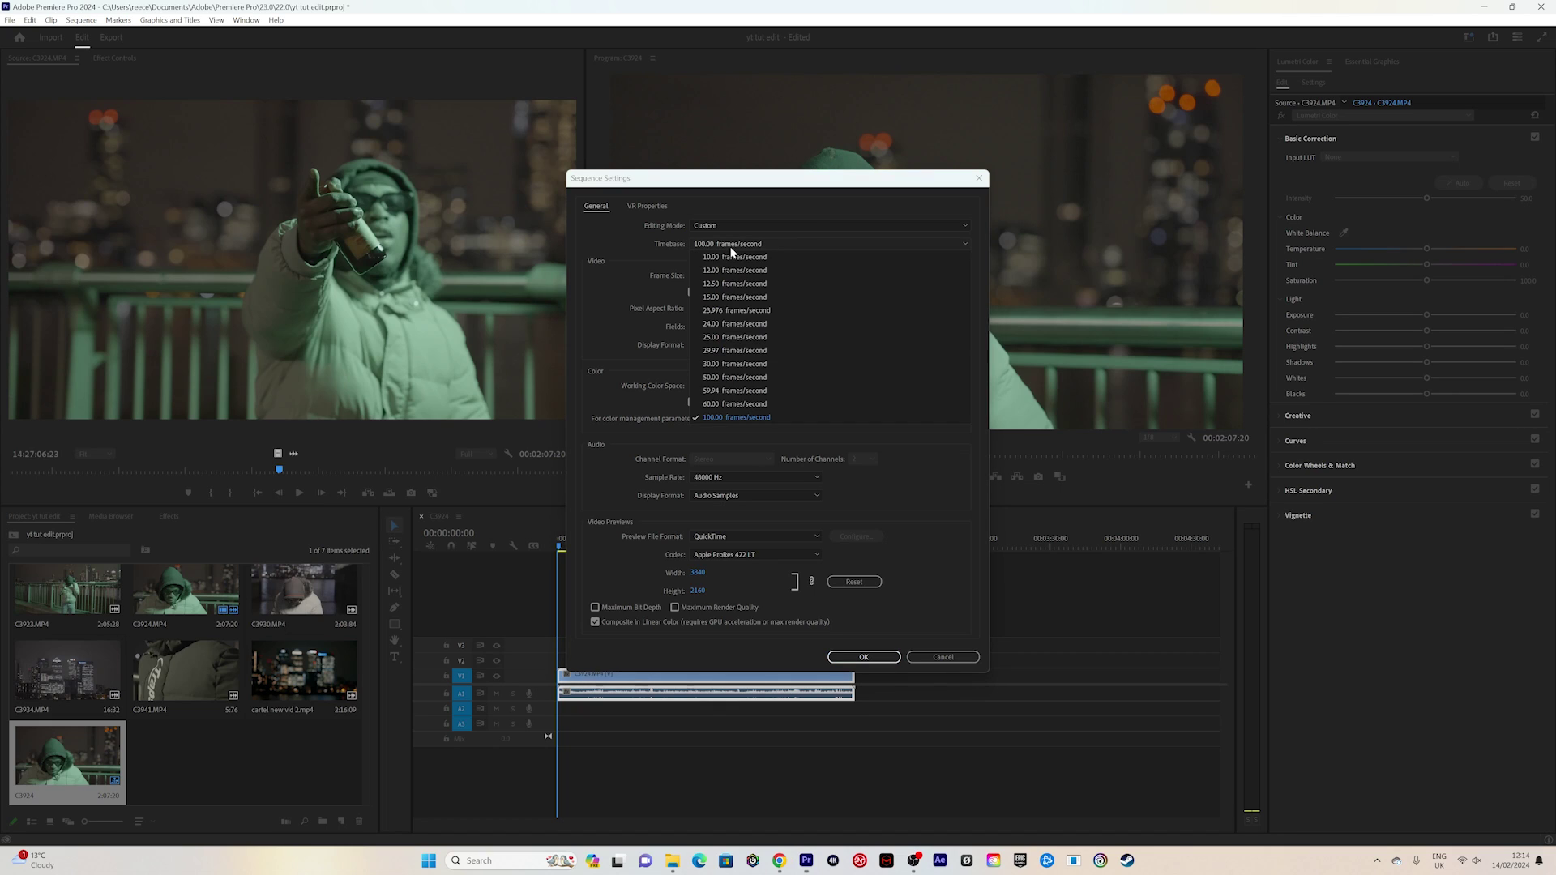
left_click(726, 324)
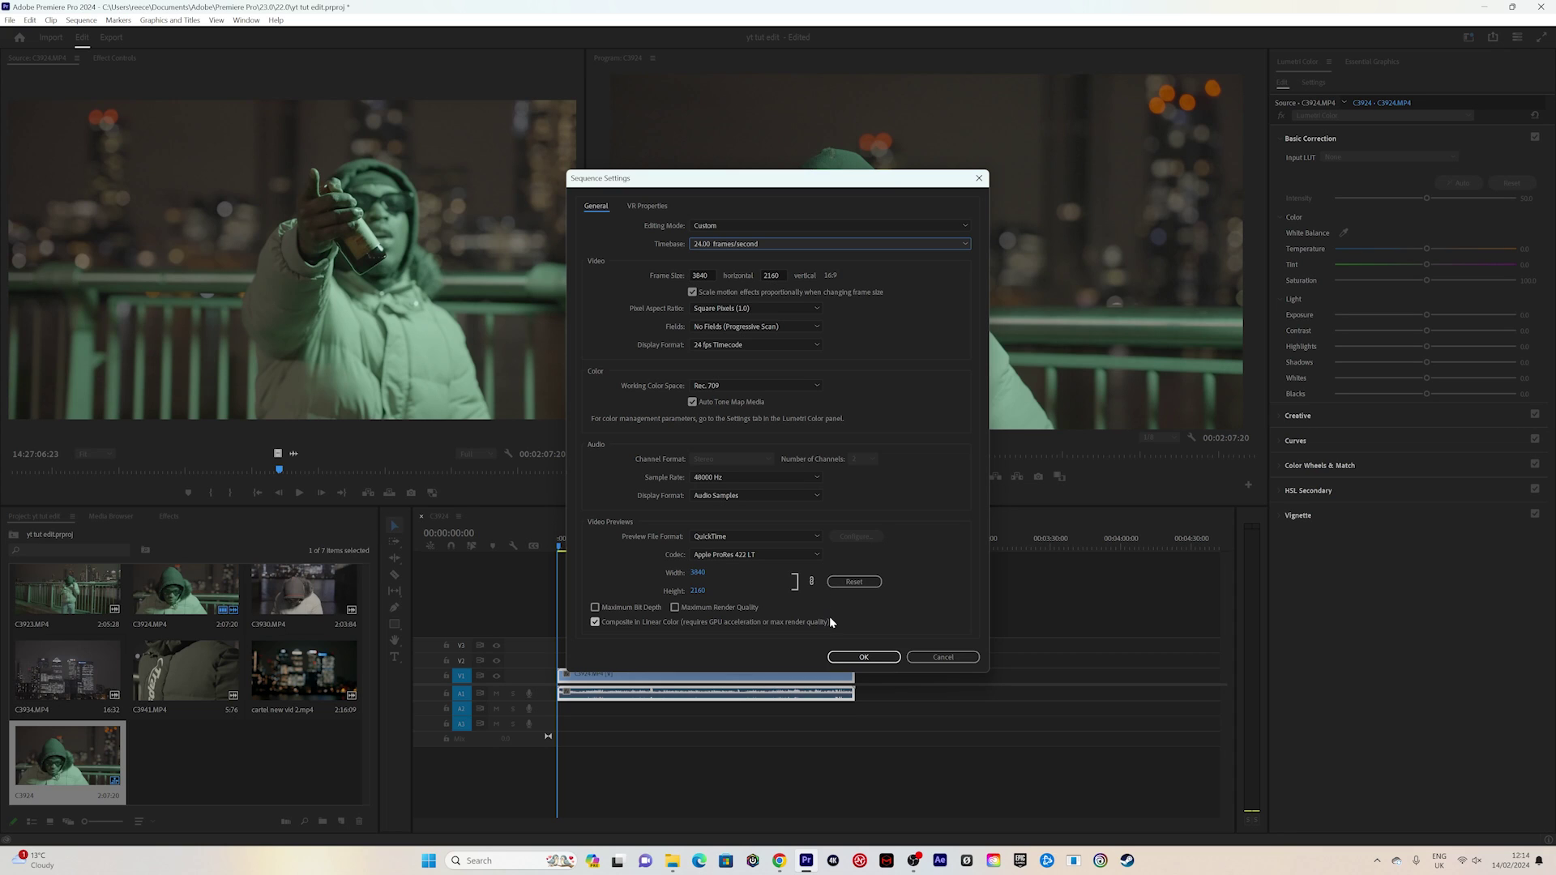
left_click(864, 656)
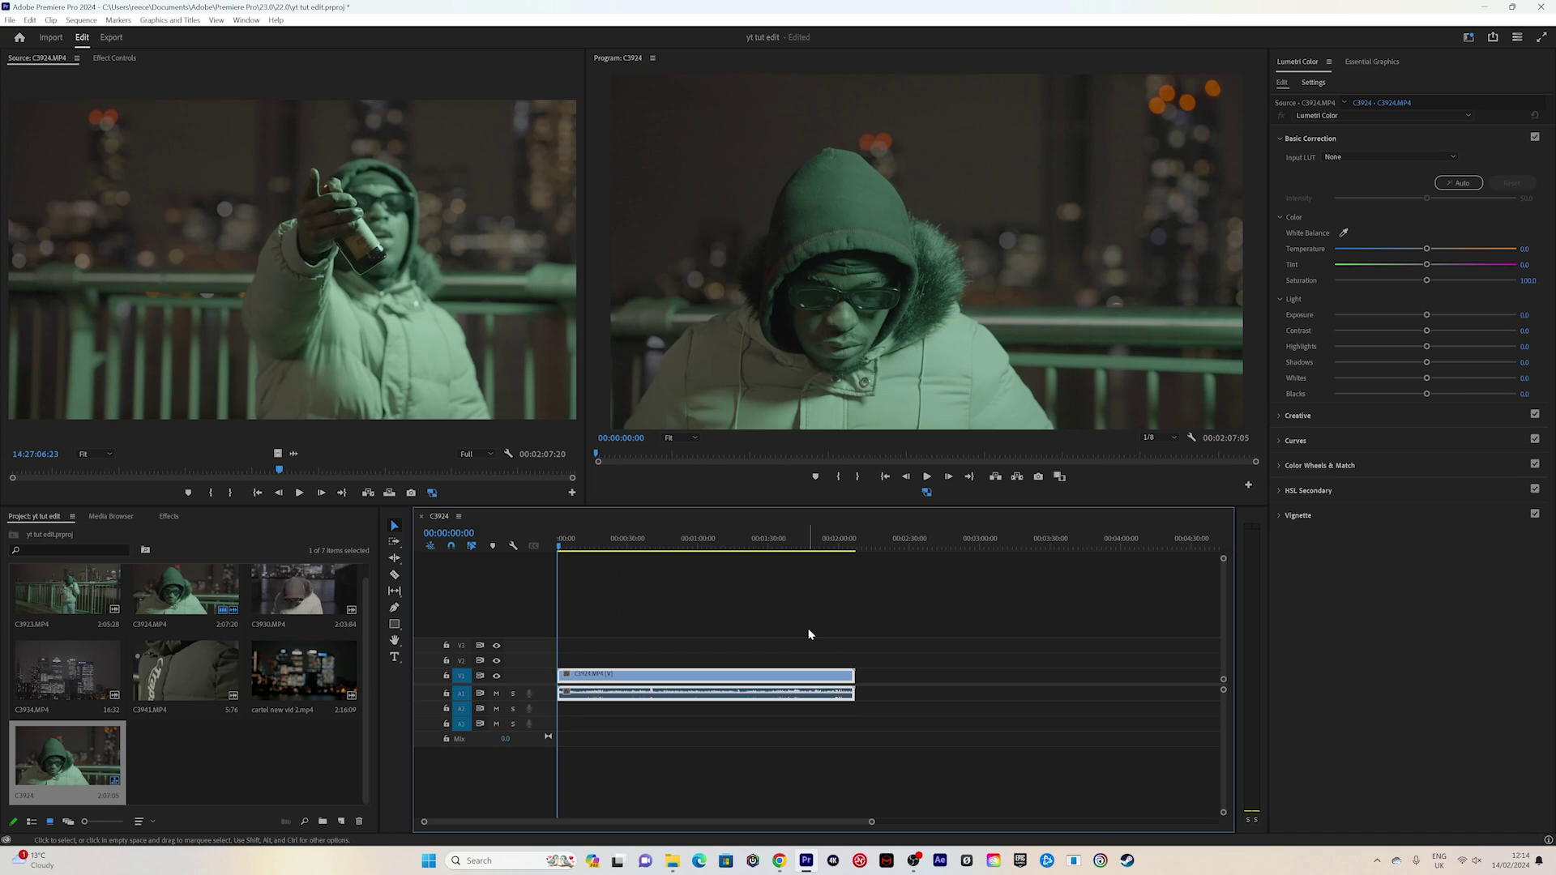
- Place only the audio of cartel new vid 2.mp4 on audio track A2 from the sequence start
double_click(297, 679)
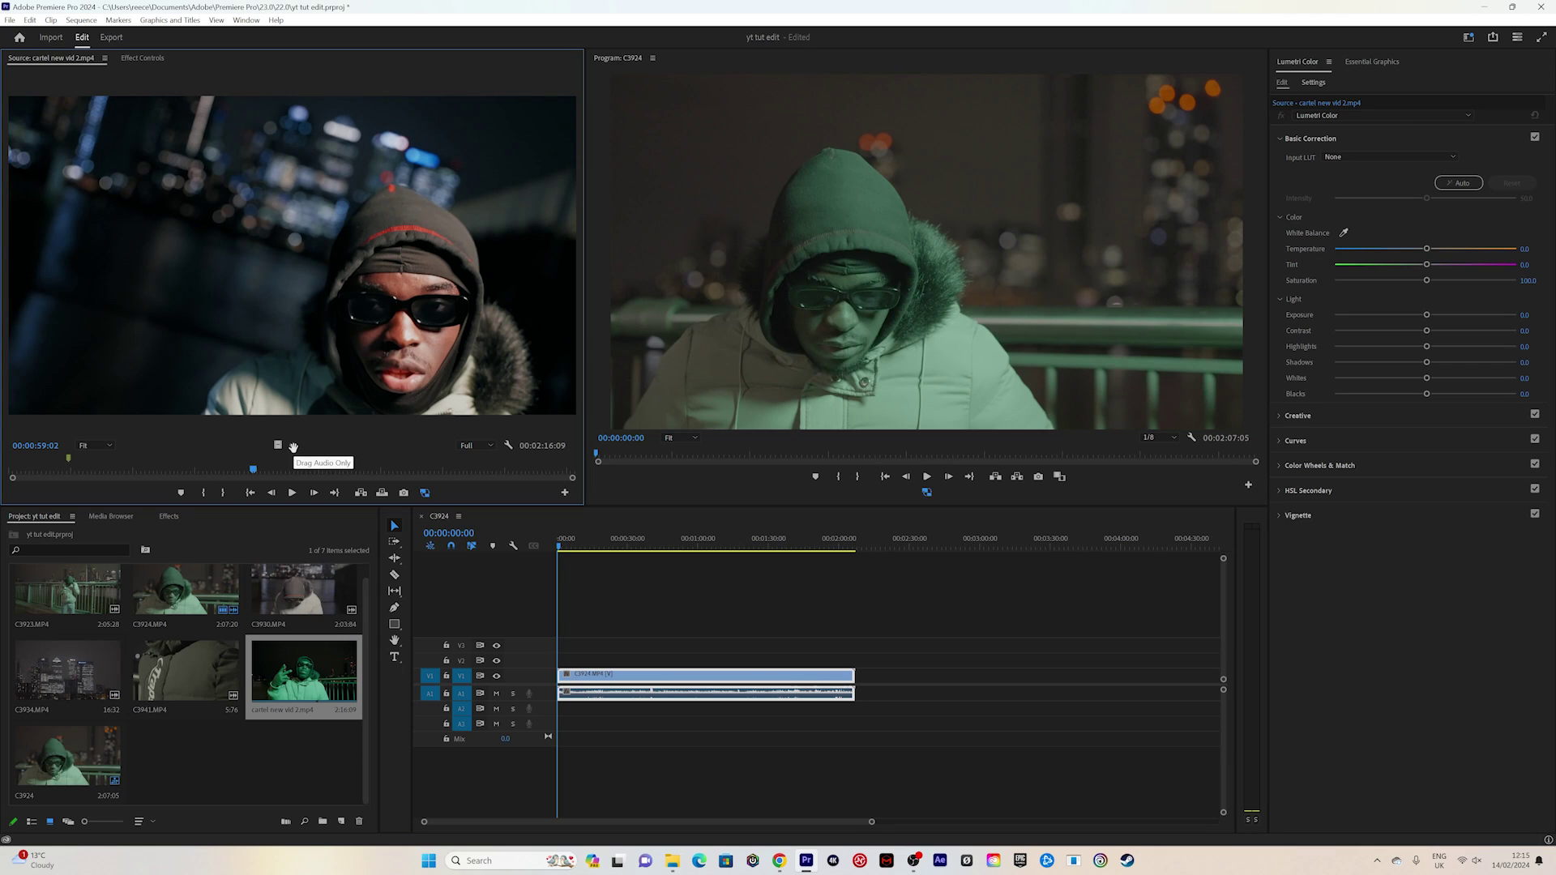
left_click_drag(293, 447, 563, 715)
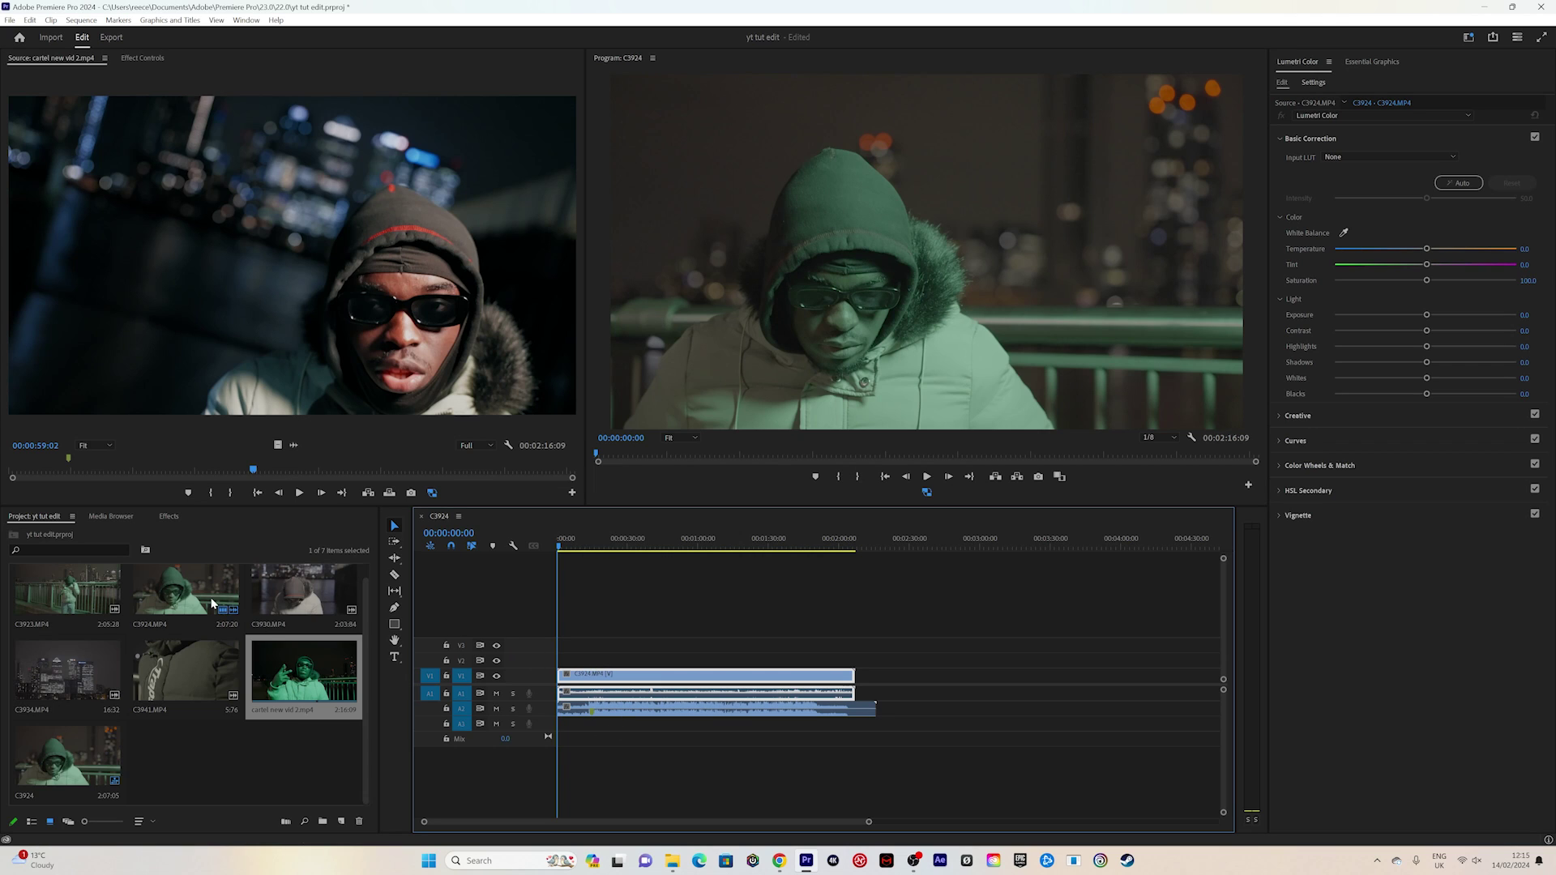
- Stack C3923.MP4 on V2 and C3930.MP4 on V3 above the first clip, both starting at the sequence start
double_click(58, 593)
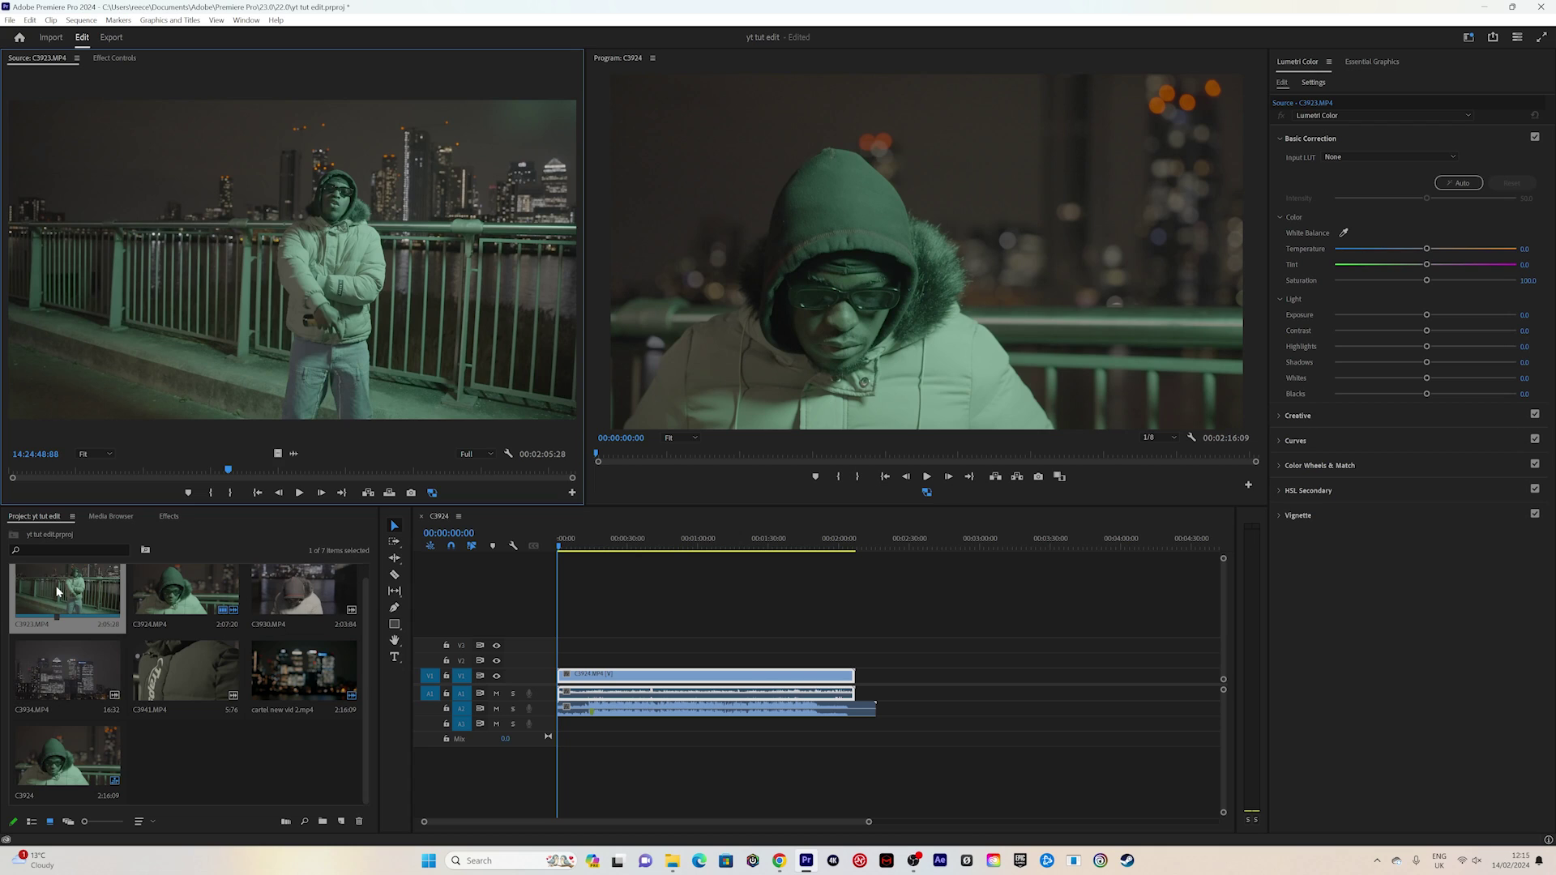
left_click_drag(58, 593, 579, 726)
key("Escape")
left_click_drag(594, 633, 590, 660)
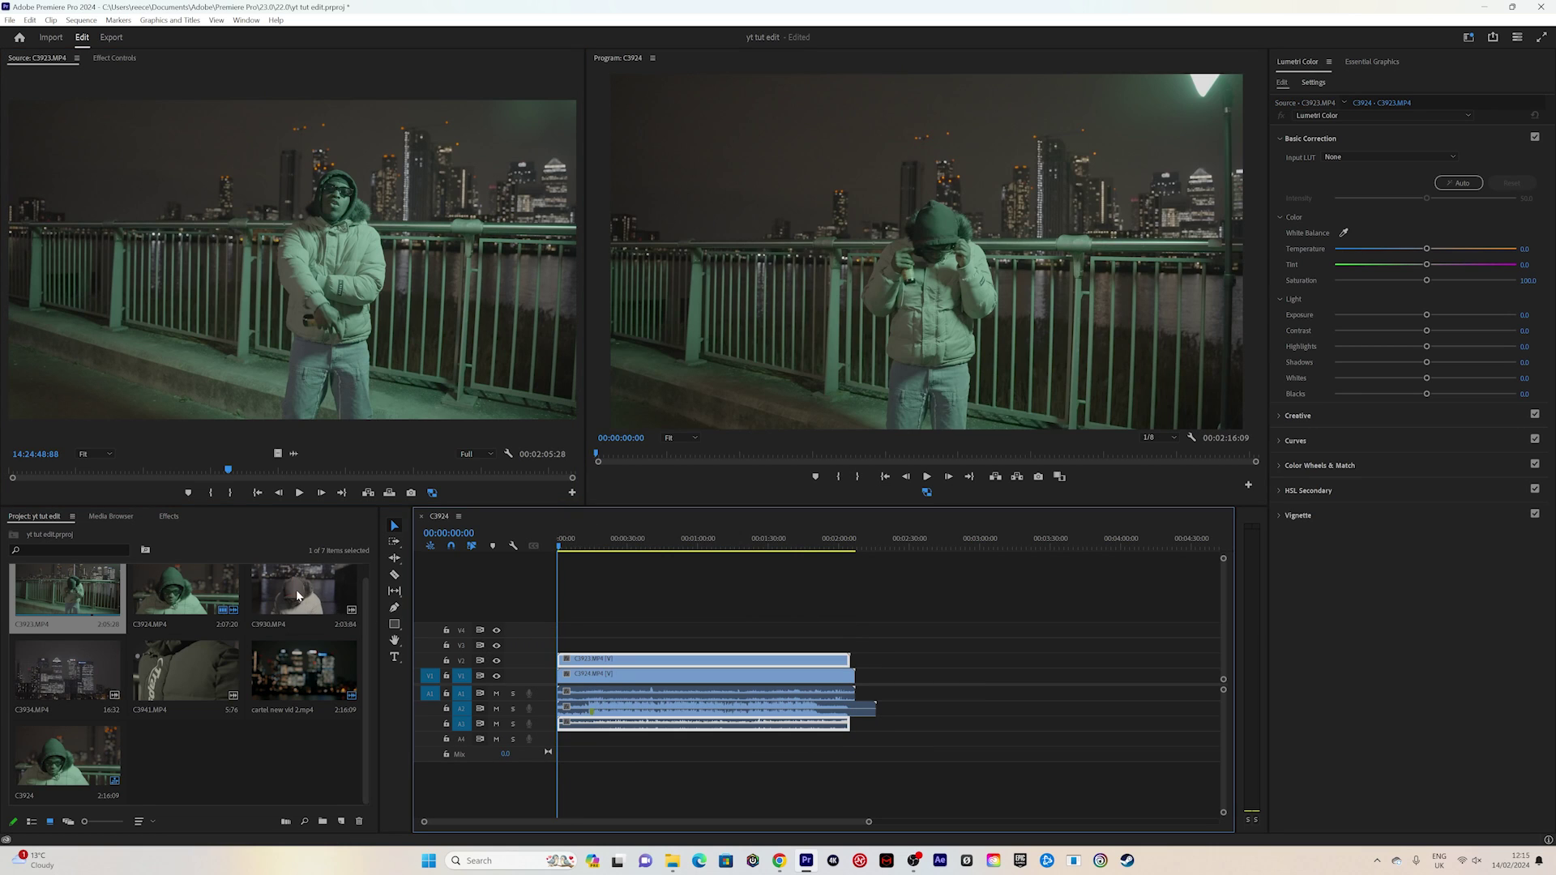
double_click(297, 595)
left_click_drag(288, 365, 601, 653)
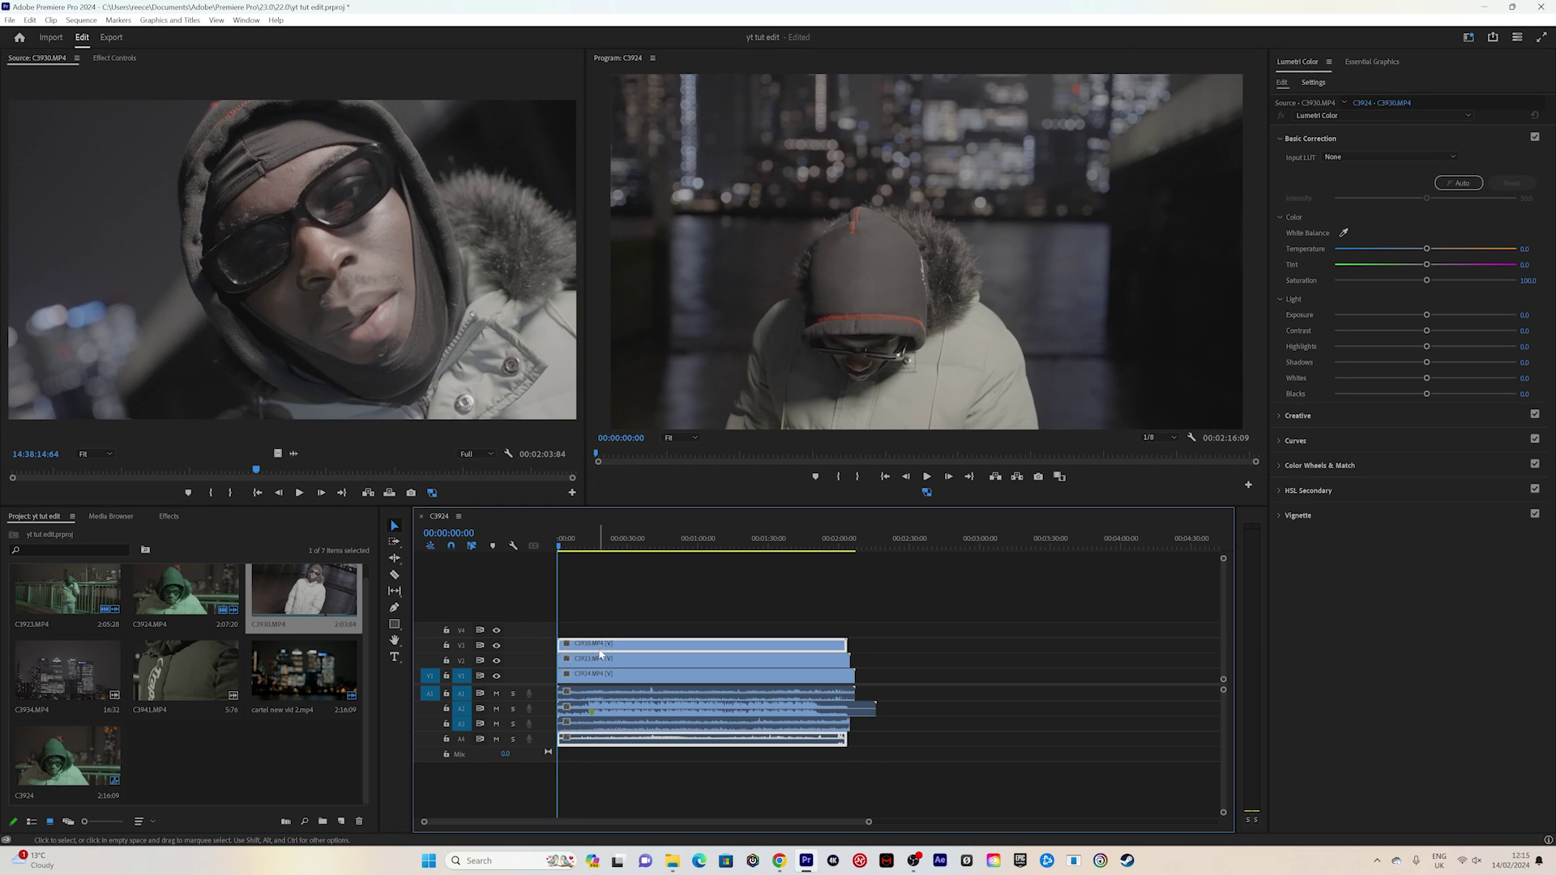
key("d")
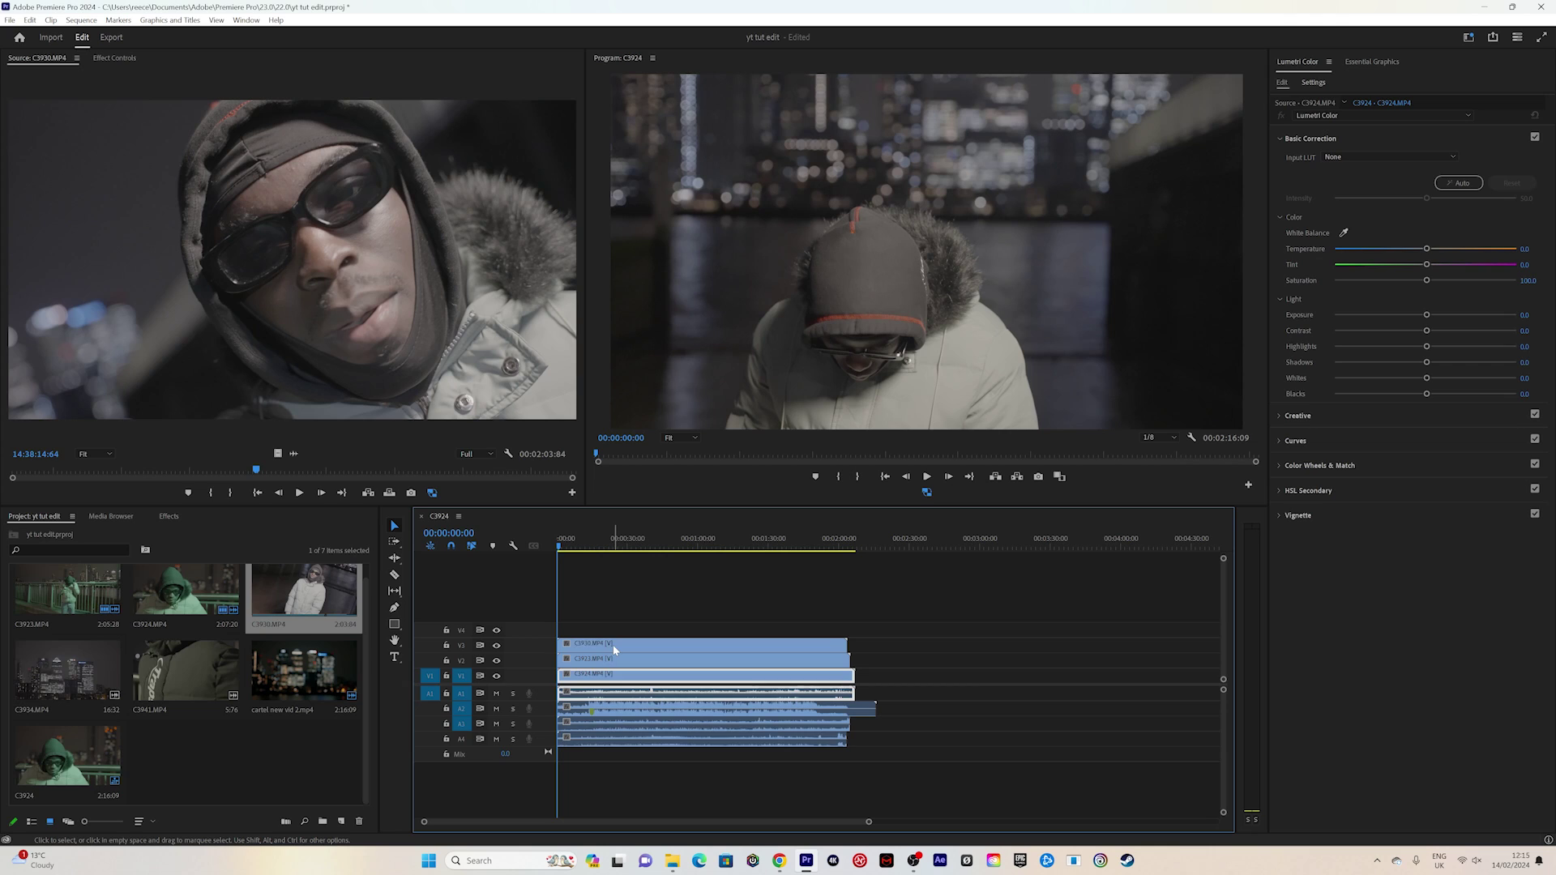
- Assign the Green label colour to the cartel new vid 2.mp4 audio clip in the timeline
right_click(607, 711)
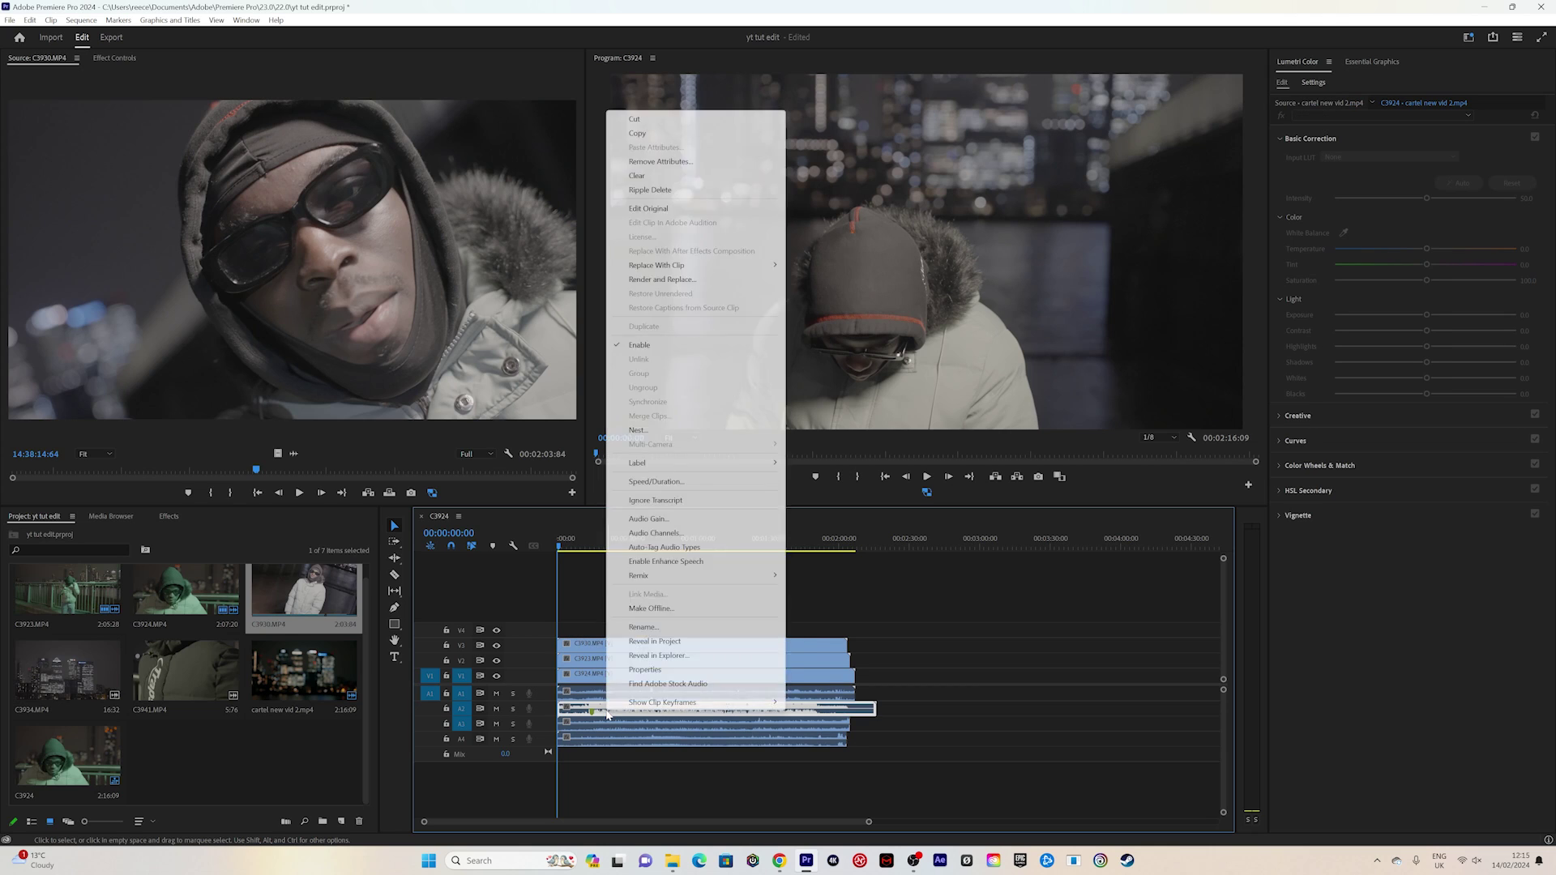
mouse_move(689, 462)
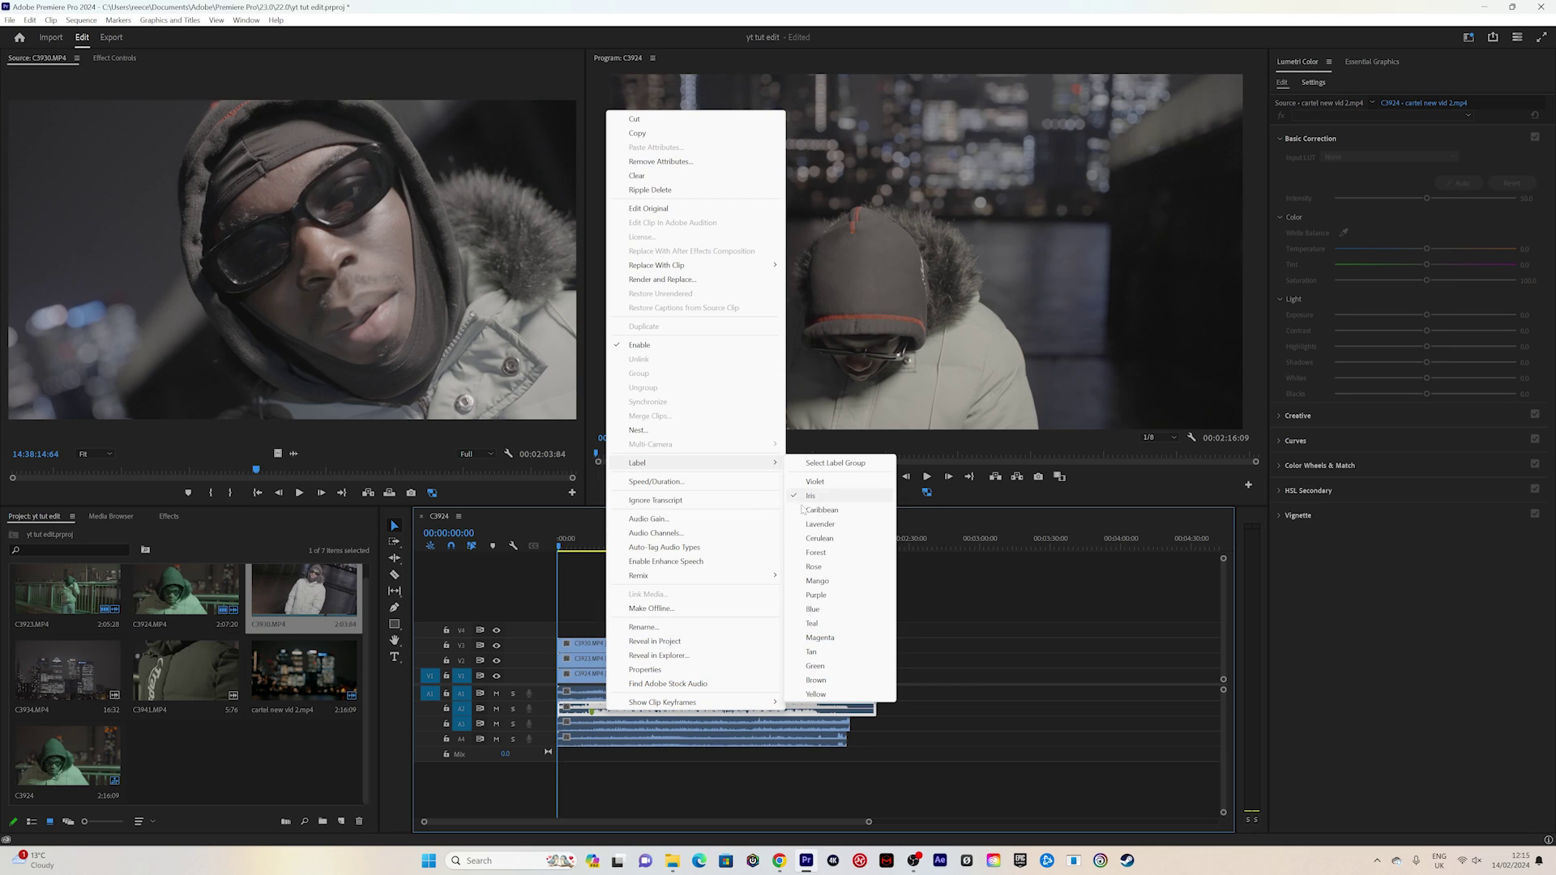
left_click(823, 666)
left_click(964, 725)
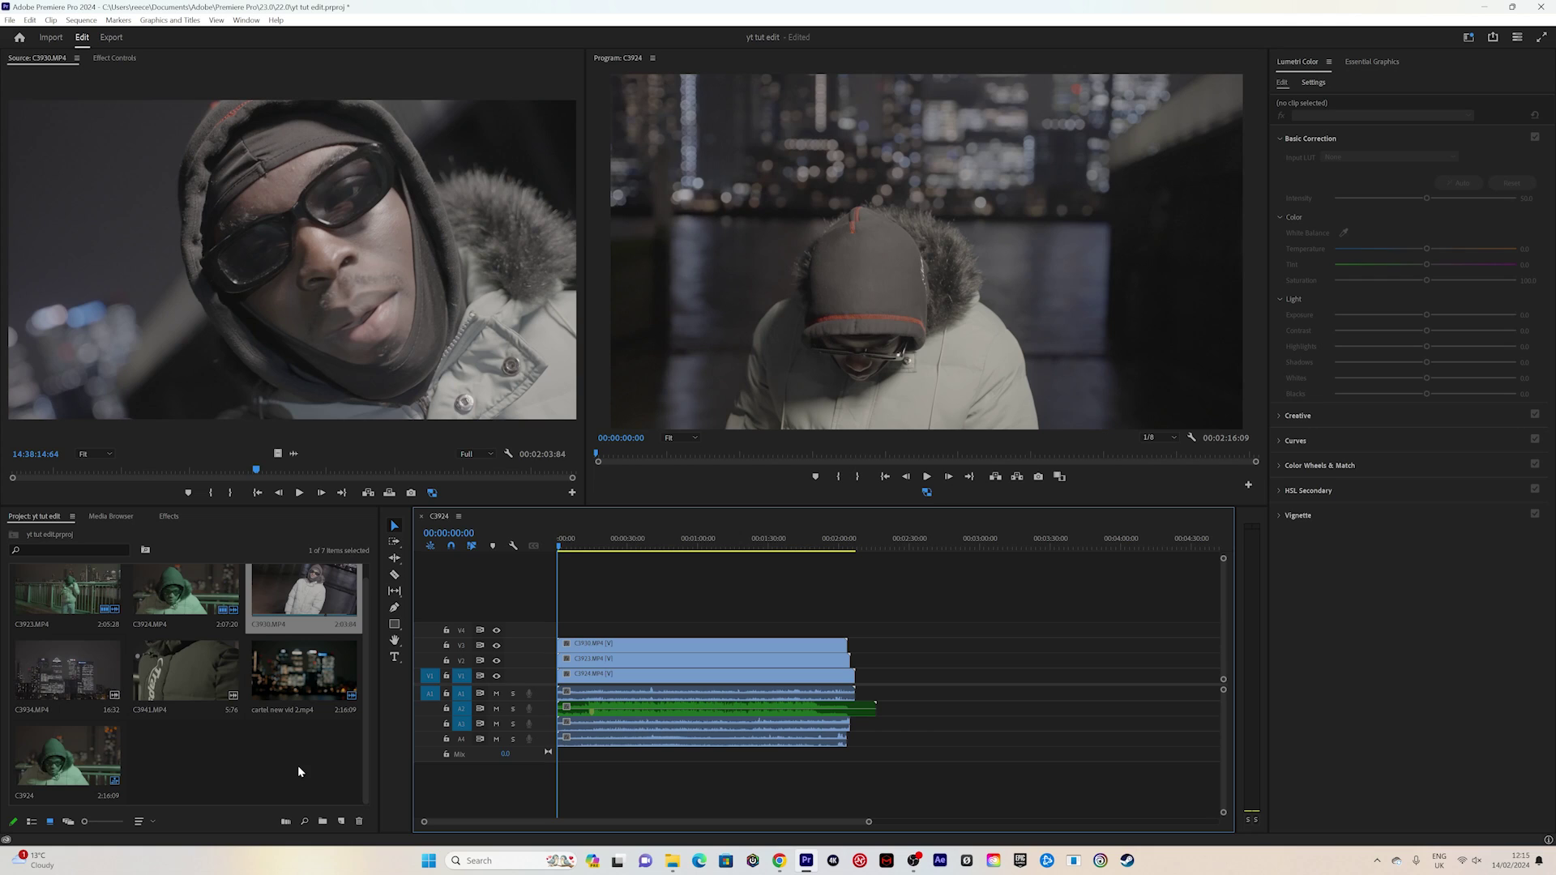
- Synchronize all the clips in the timeline using Audio as the synchronize point
left_click_drag(674, 780, 671, 646)
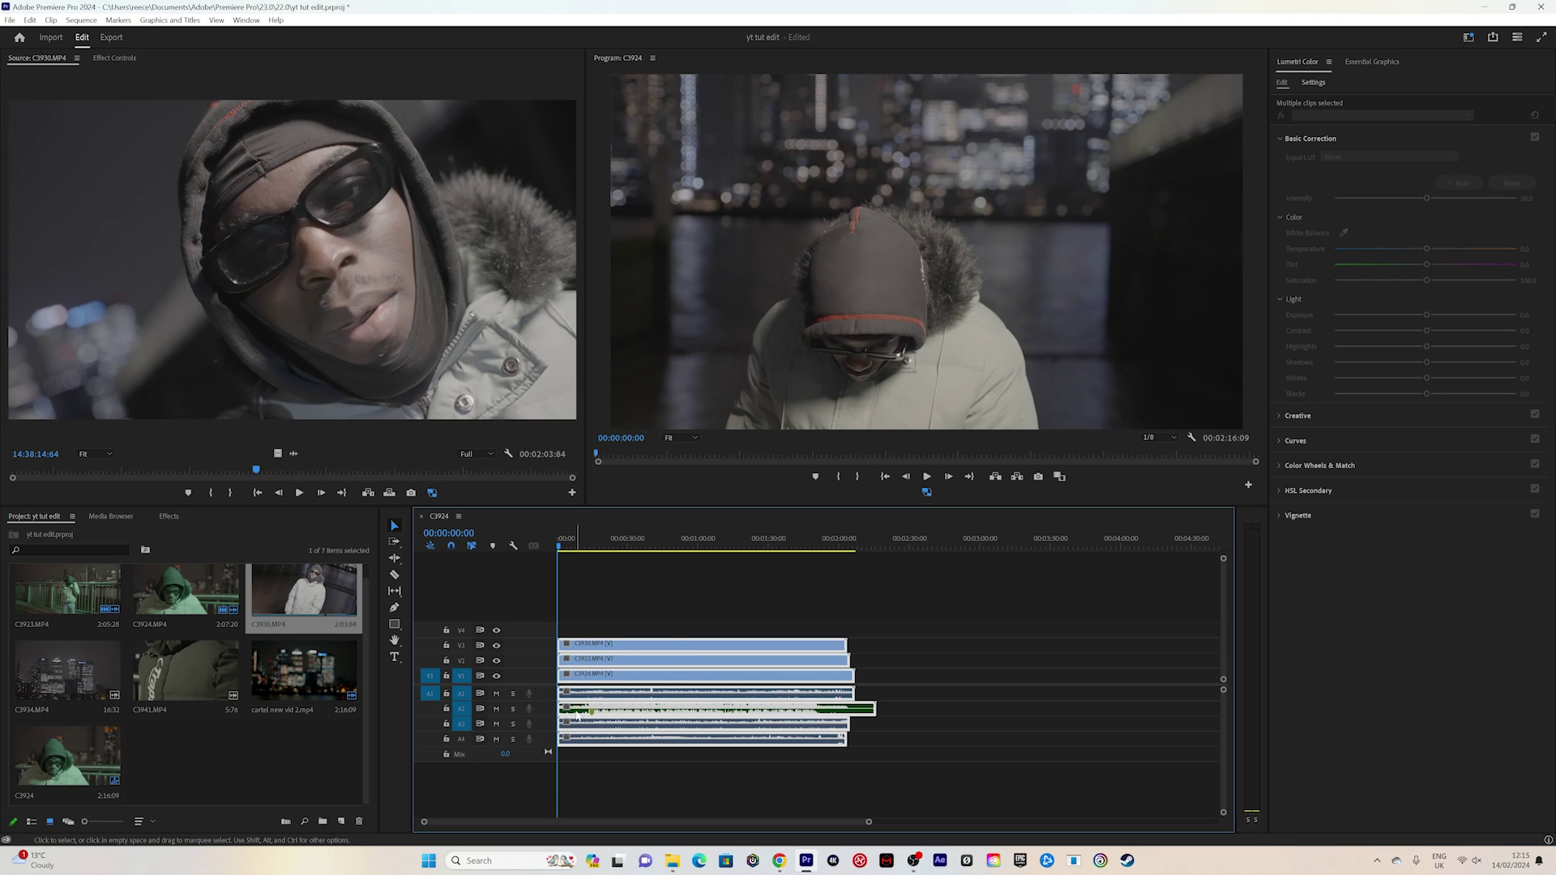
right_click(635, 714)
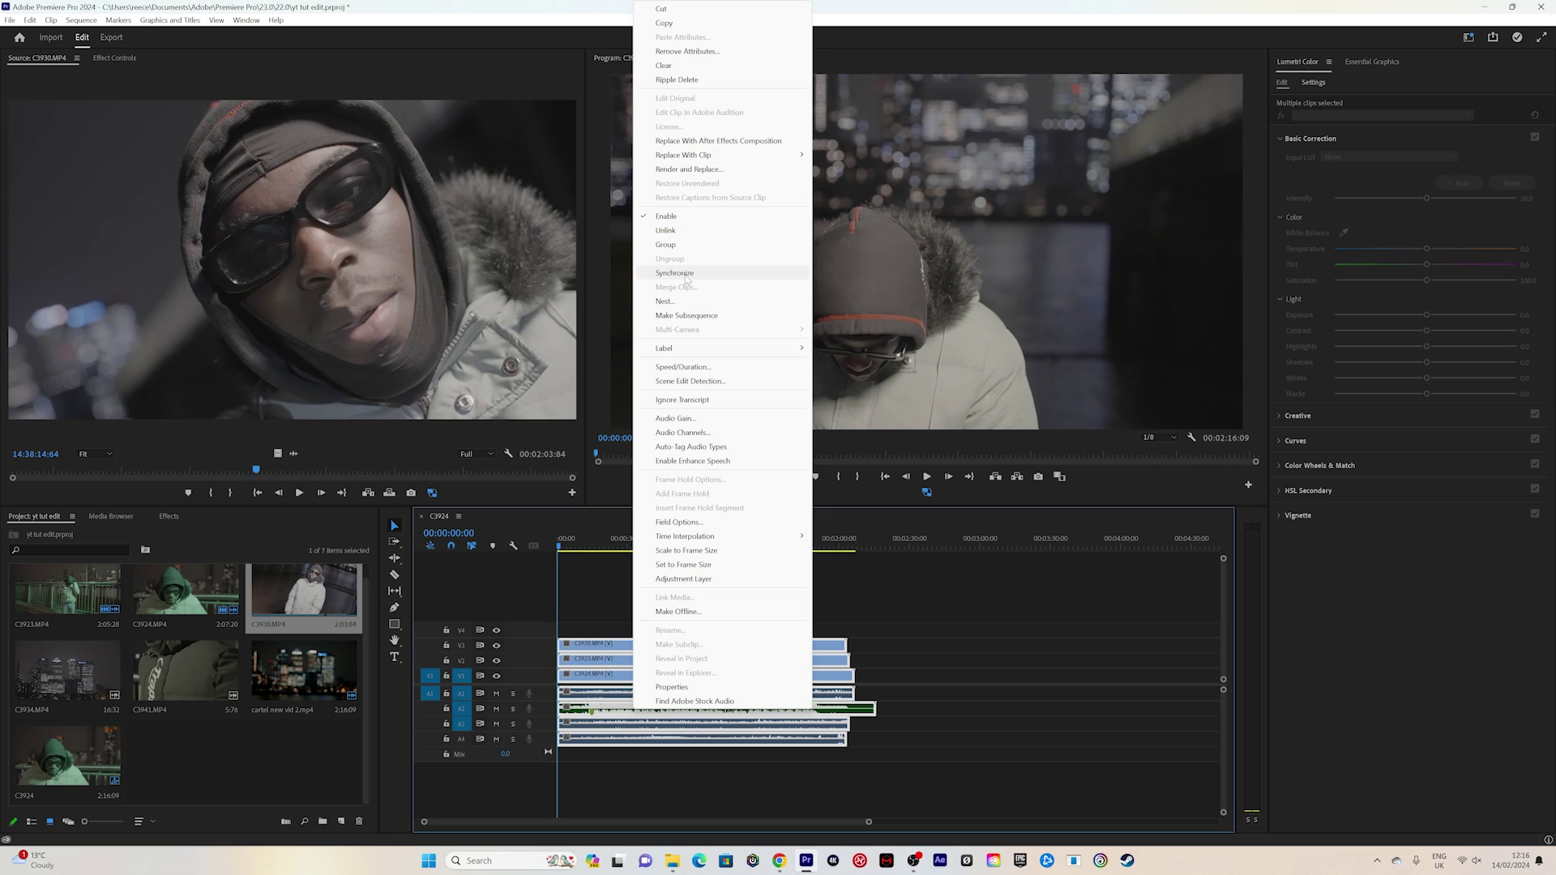
left_click(686, 276)
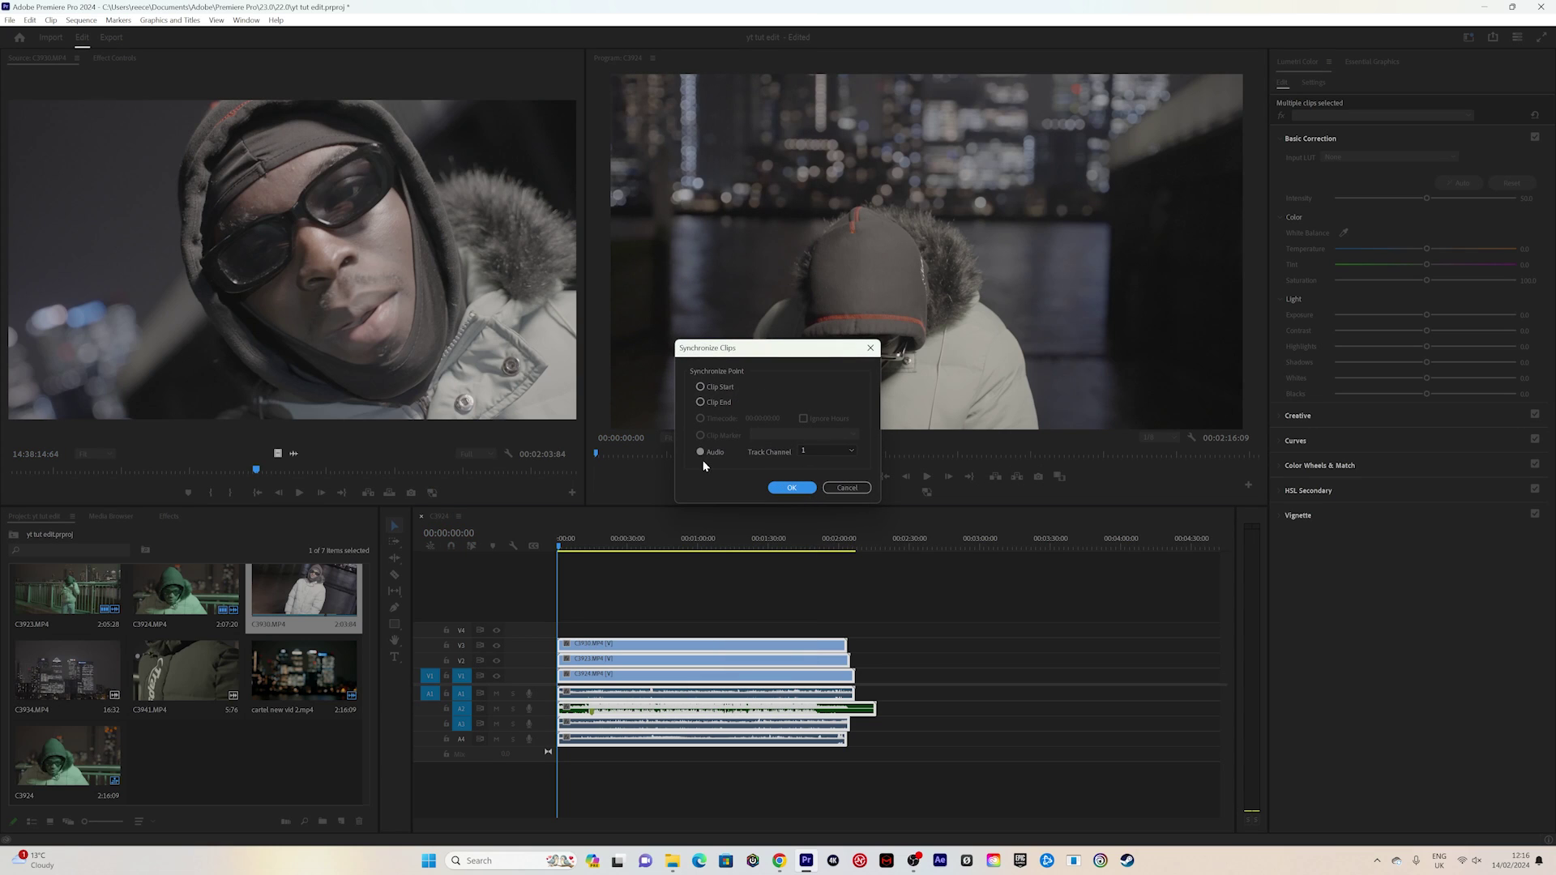
left_click(810, 452)
left_click(824, 478)
left_click(774, 489)
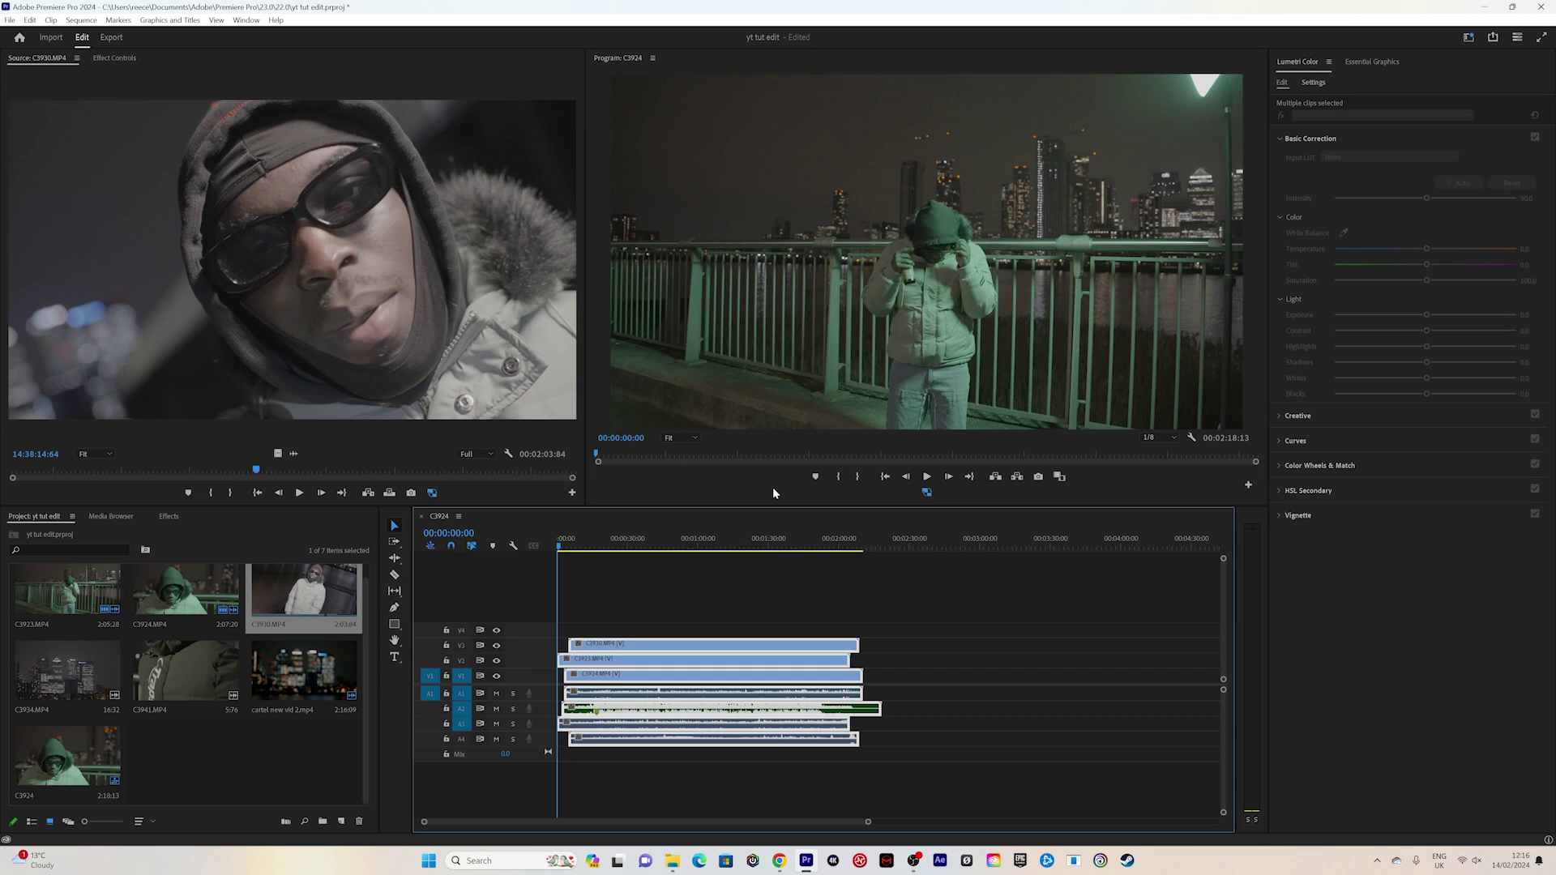
- Trim the starts of C3930.MP4, C3923.MP4 and C3924.MP4 to the playhead at 00:00:44:16
left_click(657, 541)
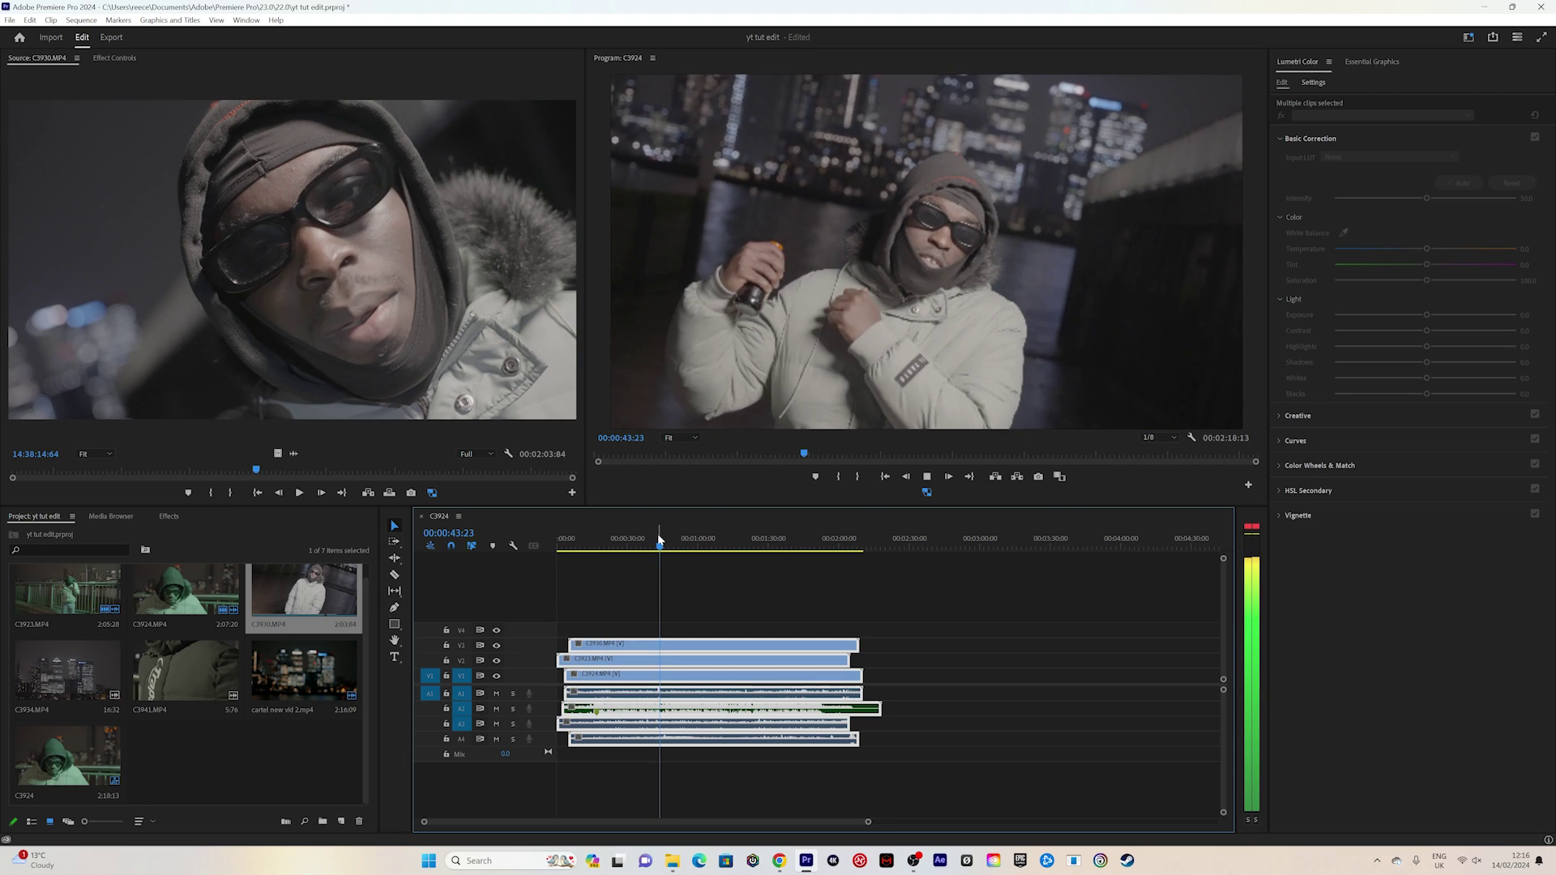
key("space")
left_click(591, 624)
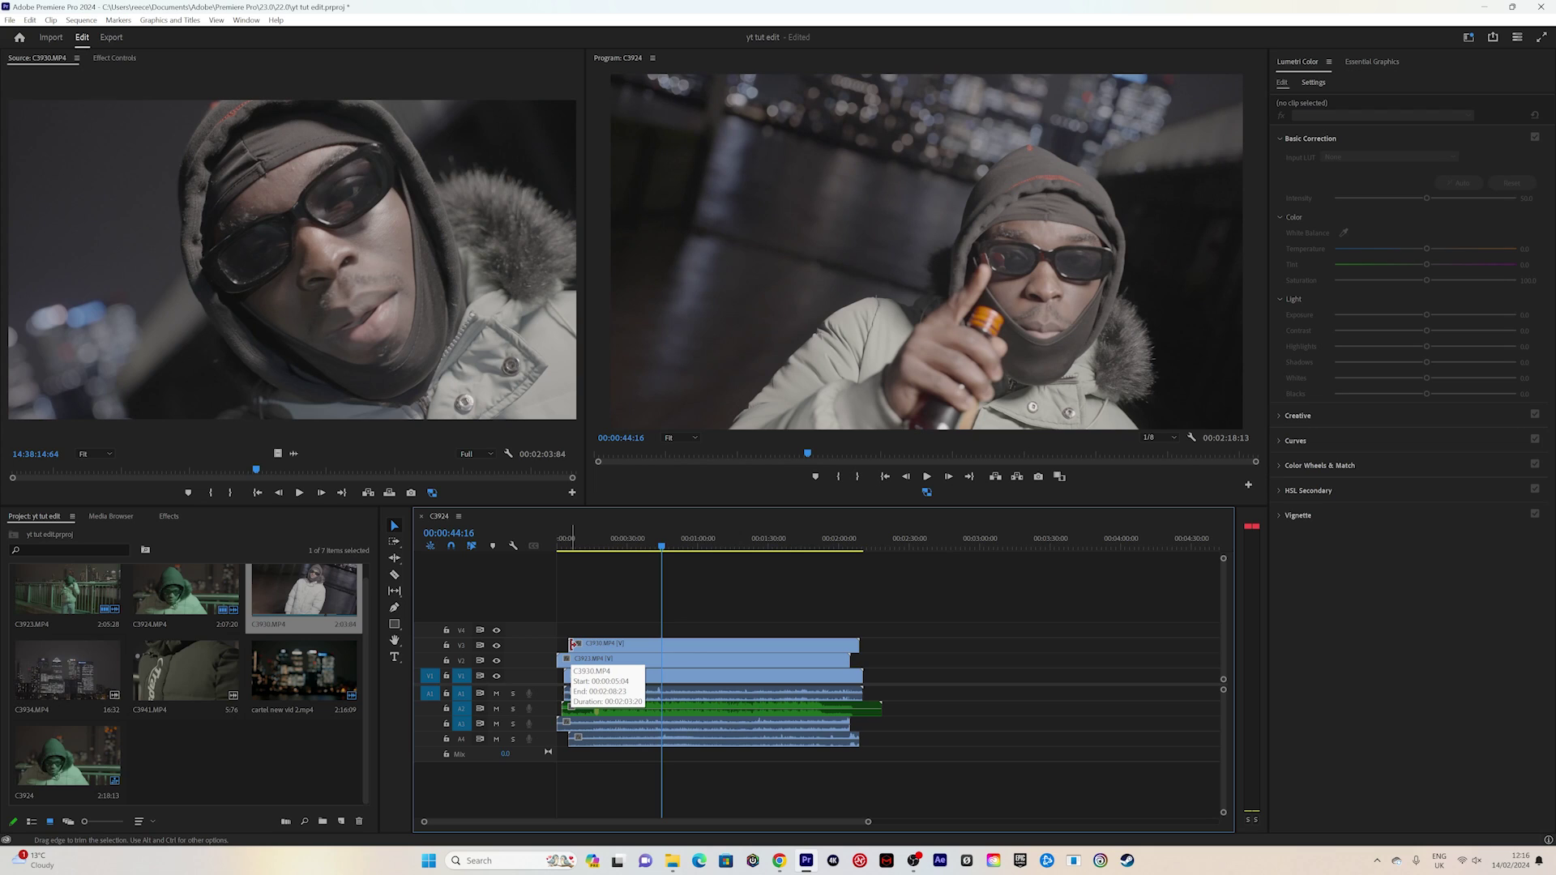
left_click_drag(573, 645, 662, 659)
left_click(589, 659)
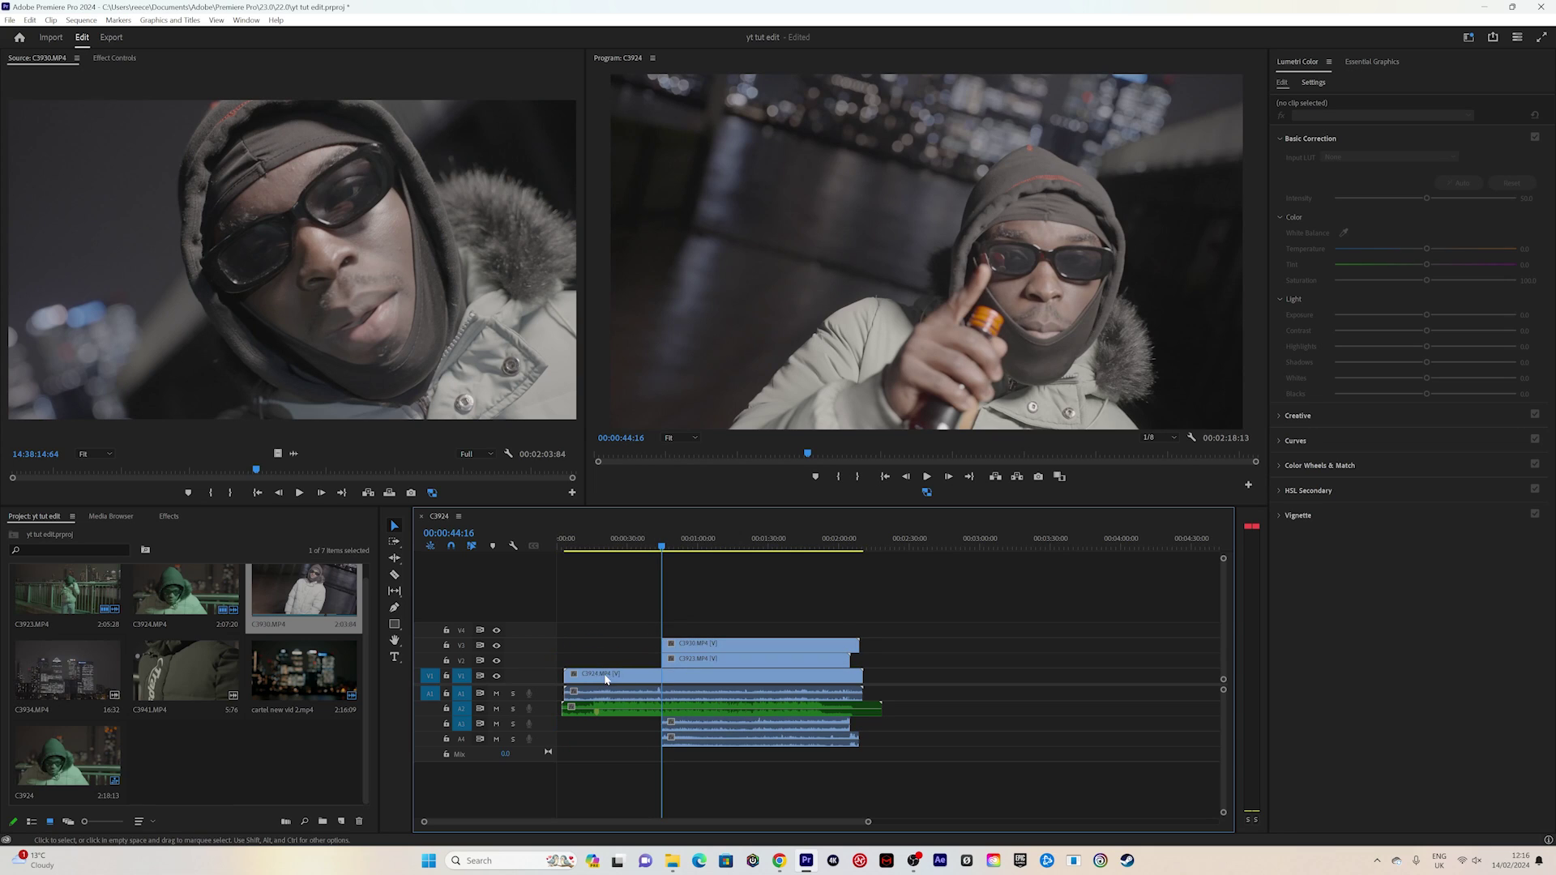
left_click(567, 675)
left_click_drag(567, 675, 662, 676)
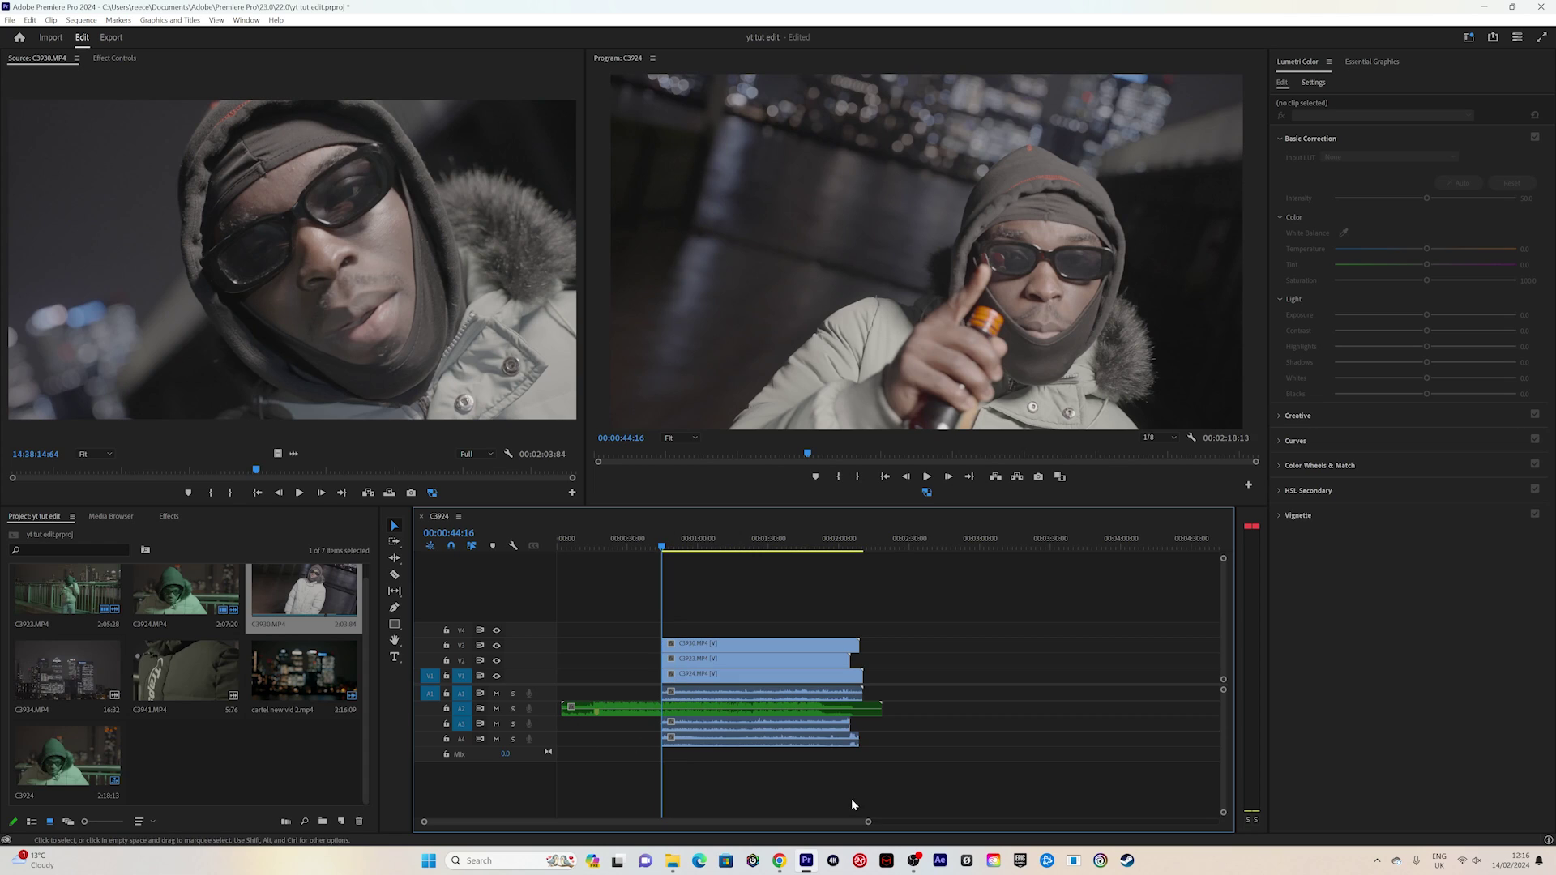
- Shift all the clips together so the green audio clip begins at 00:00:00:00
left_click_drag(869, 822, 774, 823)
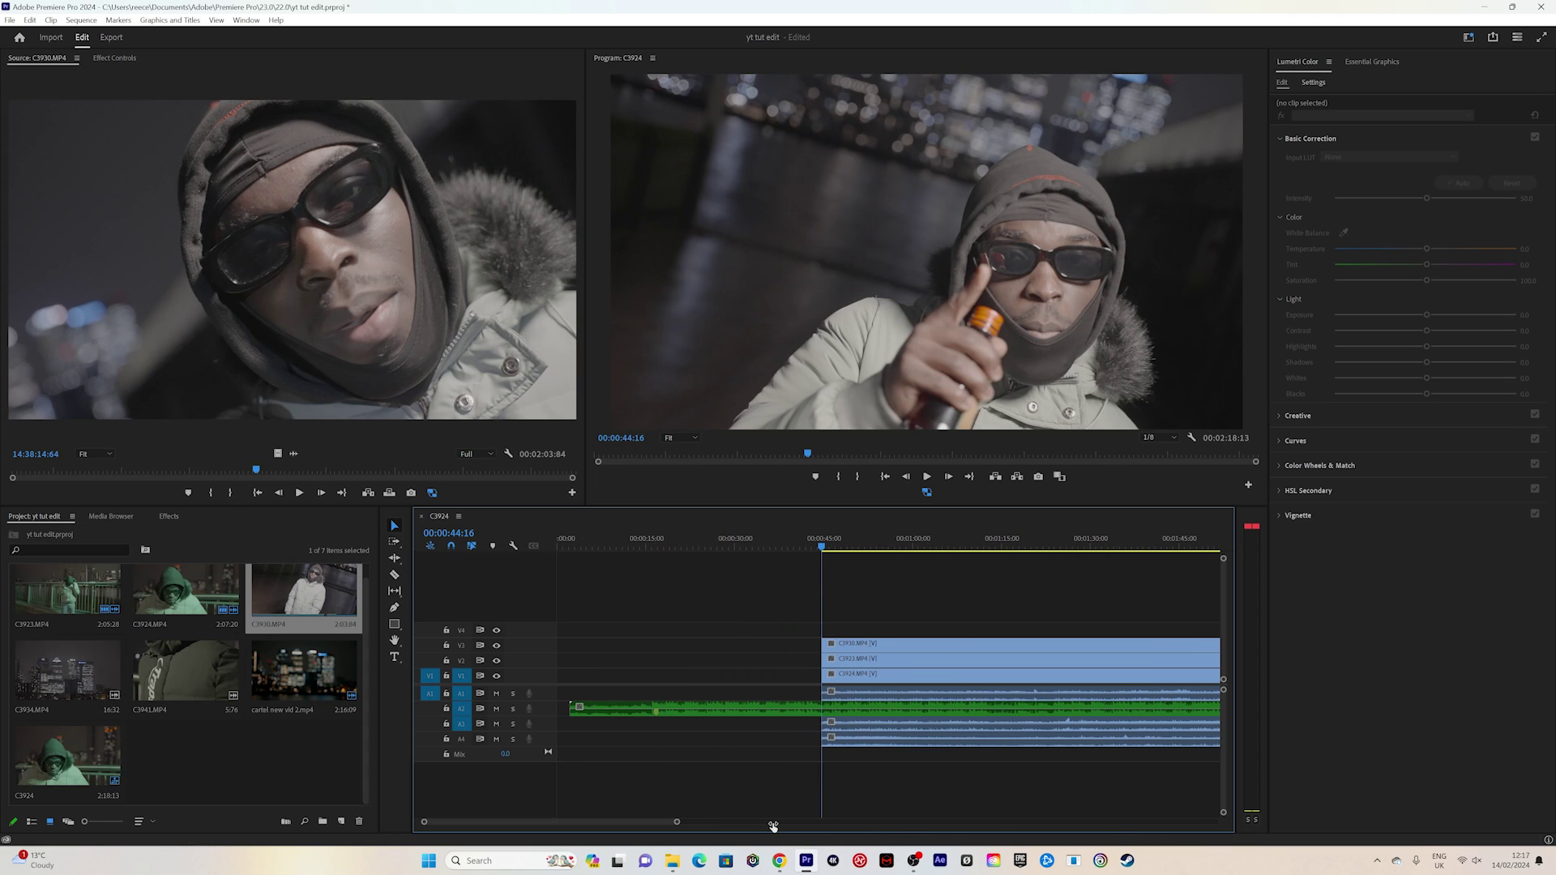
left_click_drag(573, 546, 558, 541)
left_click_drag(677, 822, 792, 823)
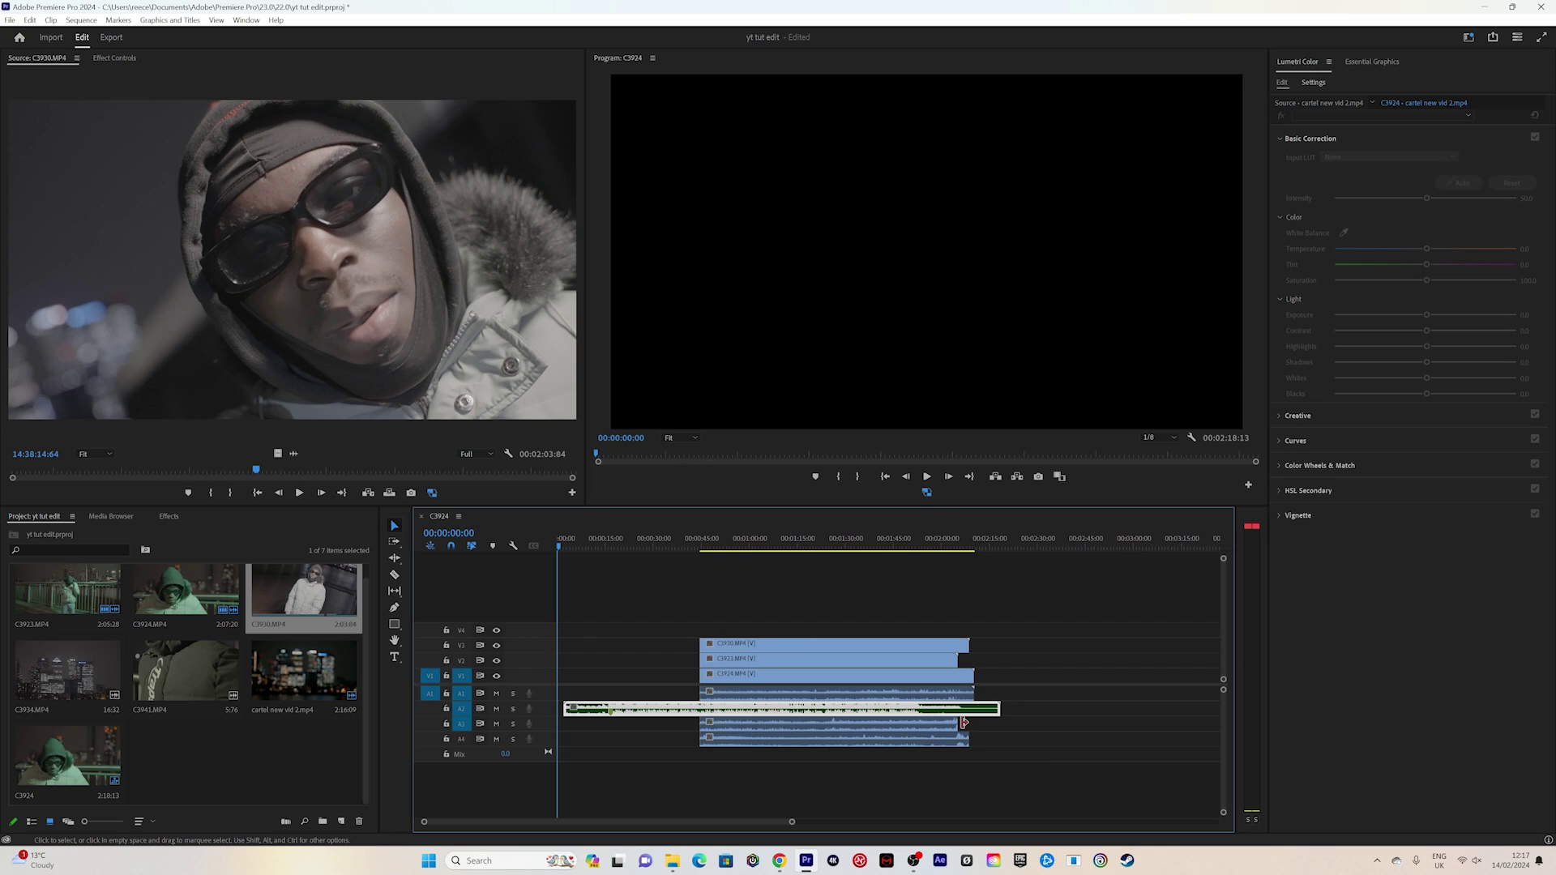
left_click_drag(1056, 776, 614, 616)
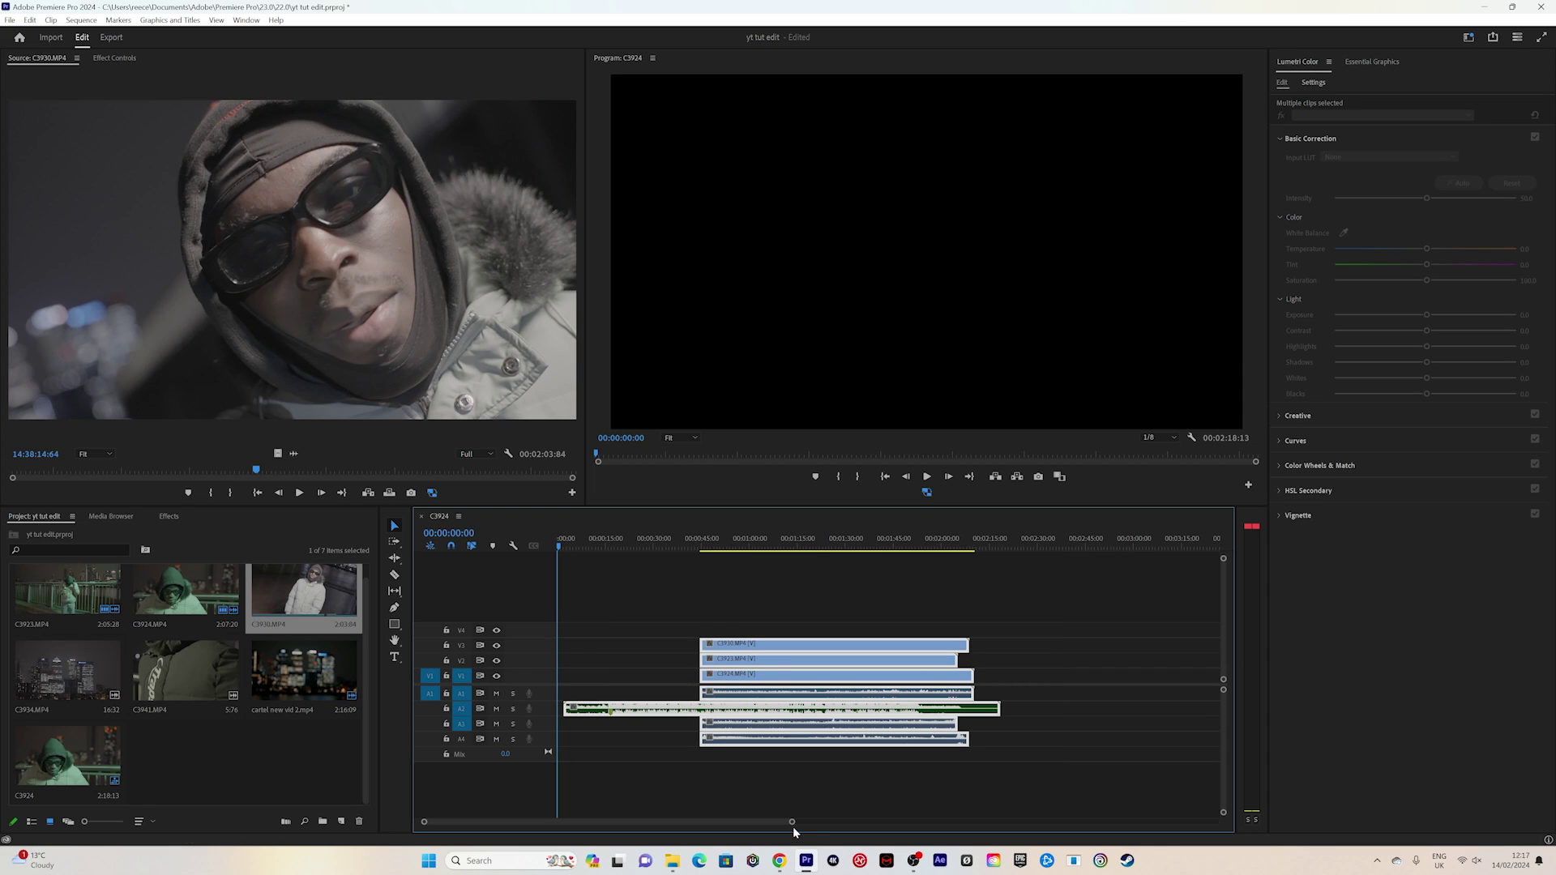
left_click_drag(793, 824, 694, 822)
left_click_drag(771, 713, 713, 711)
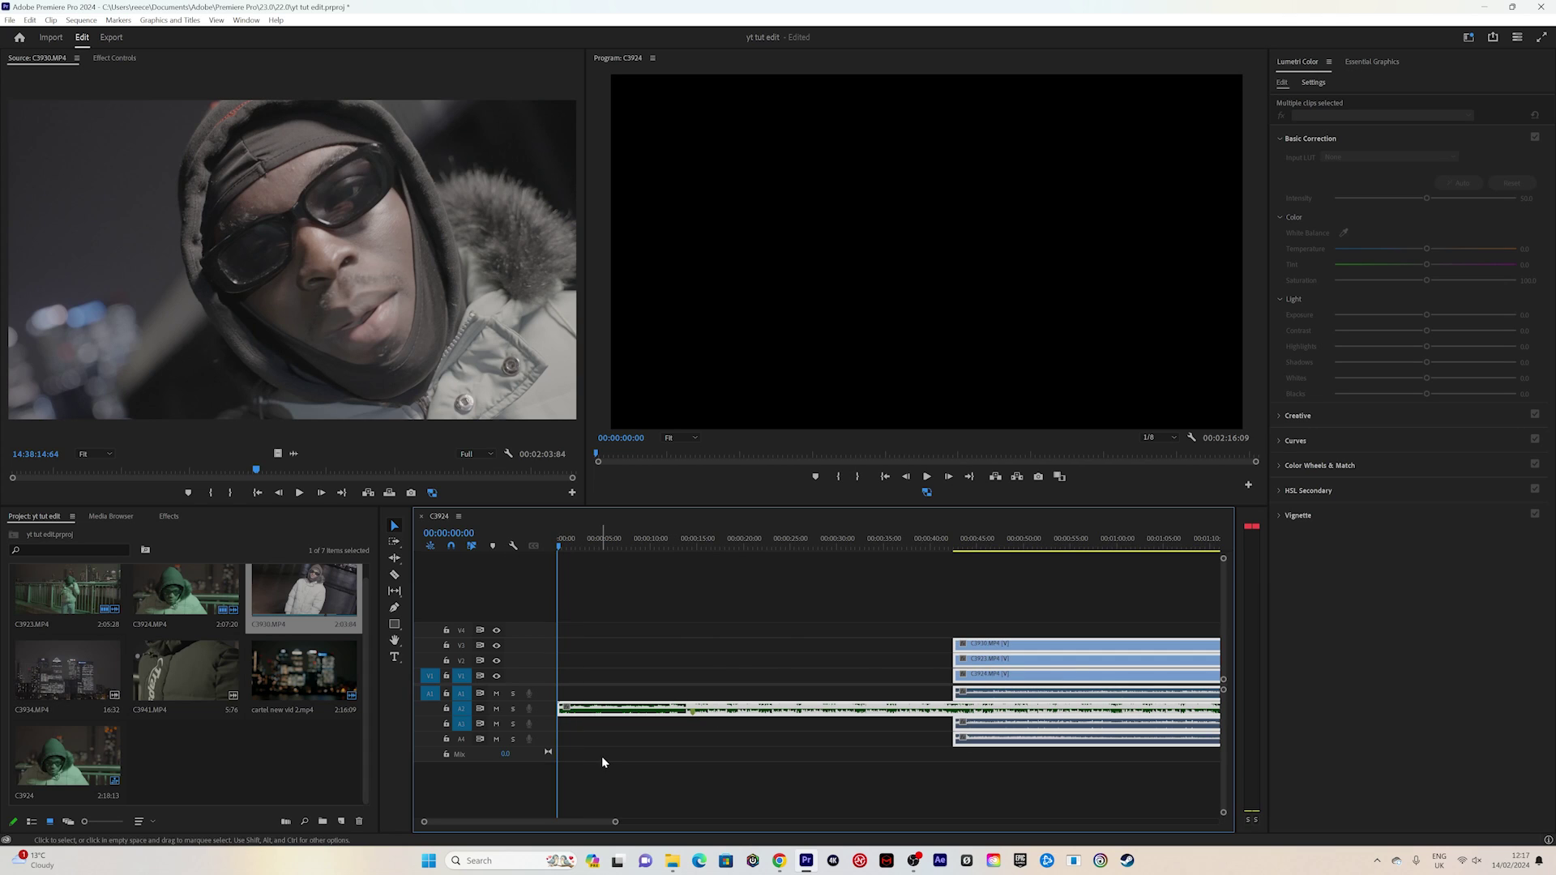
left_click_drag(615, 822, 868, 819)
left_click(848, 795)
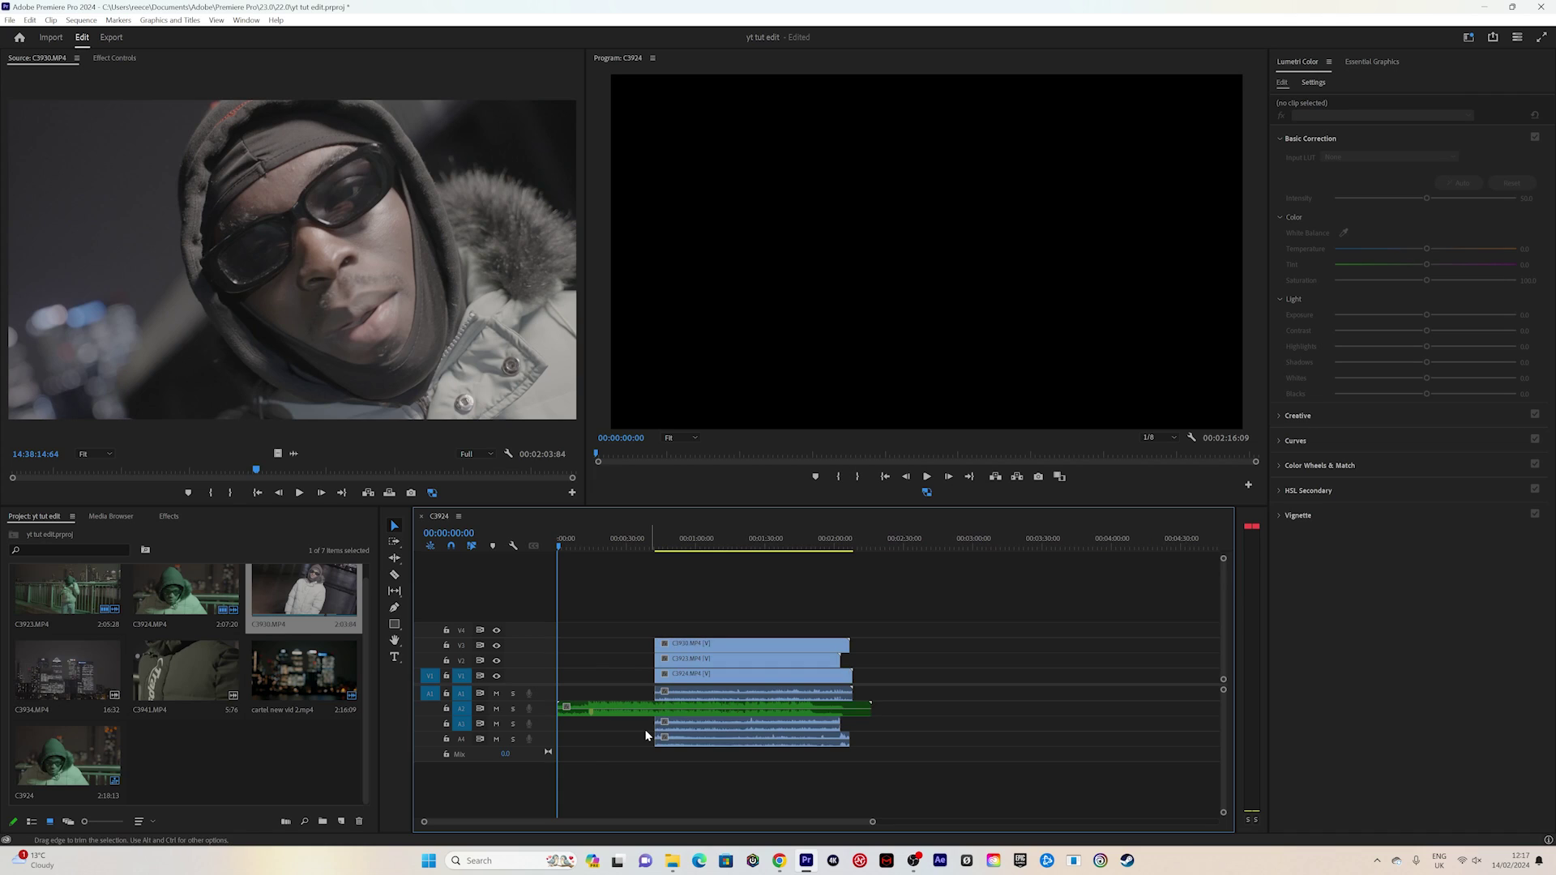
- Lock the green clip's audio track A2 and unlink the three video clips from their camera audio
left_click(446, 710)
left_click_drag(710, 620, 732, 690)
right_click(731, 691)
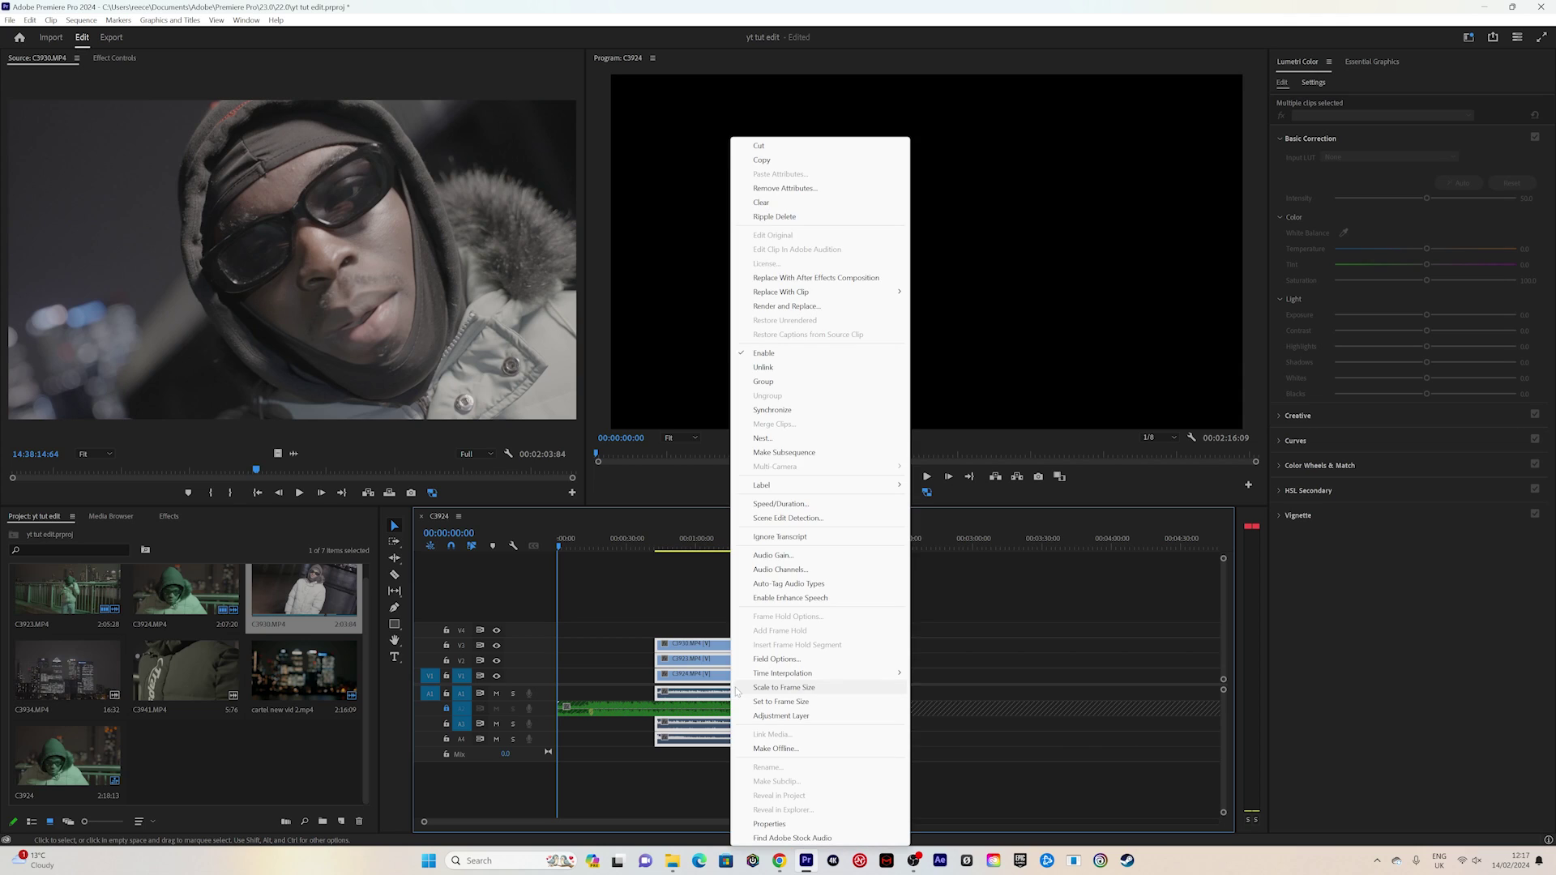
left_click(770, 370)
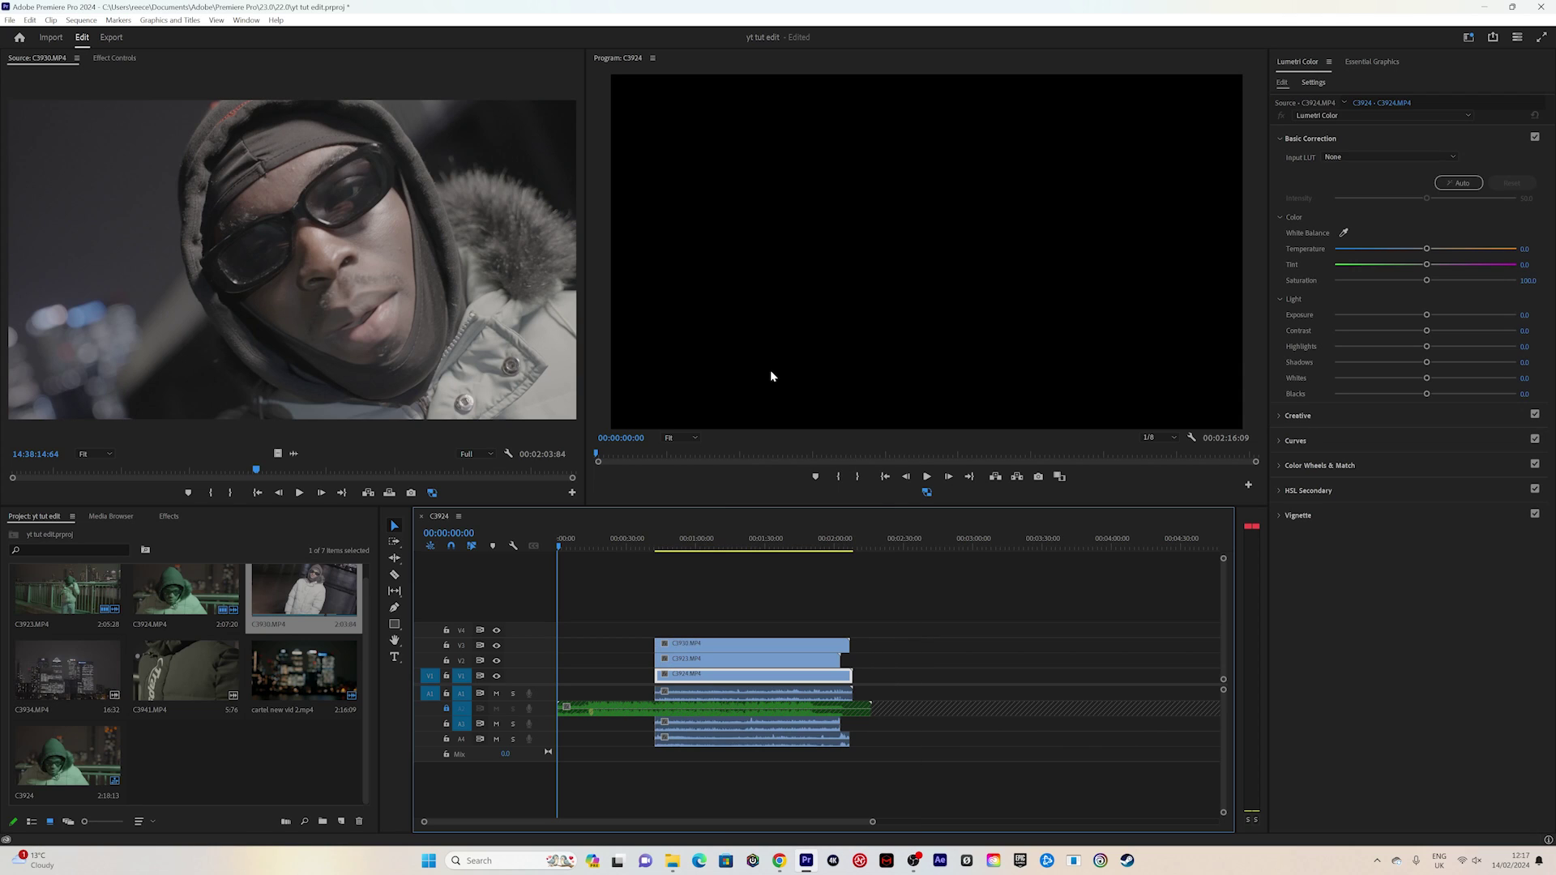
left_click(704, 608)
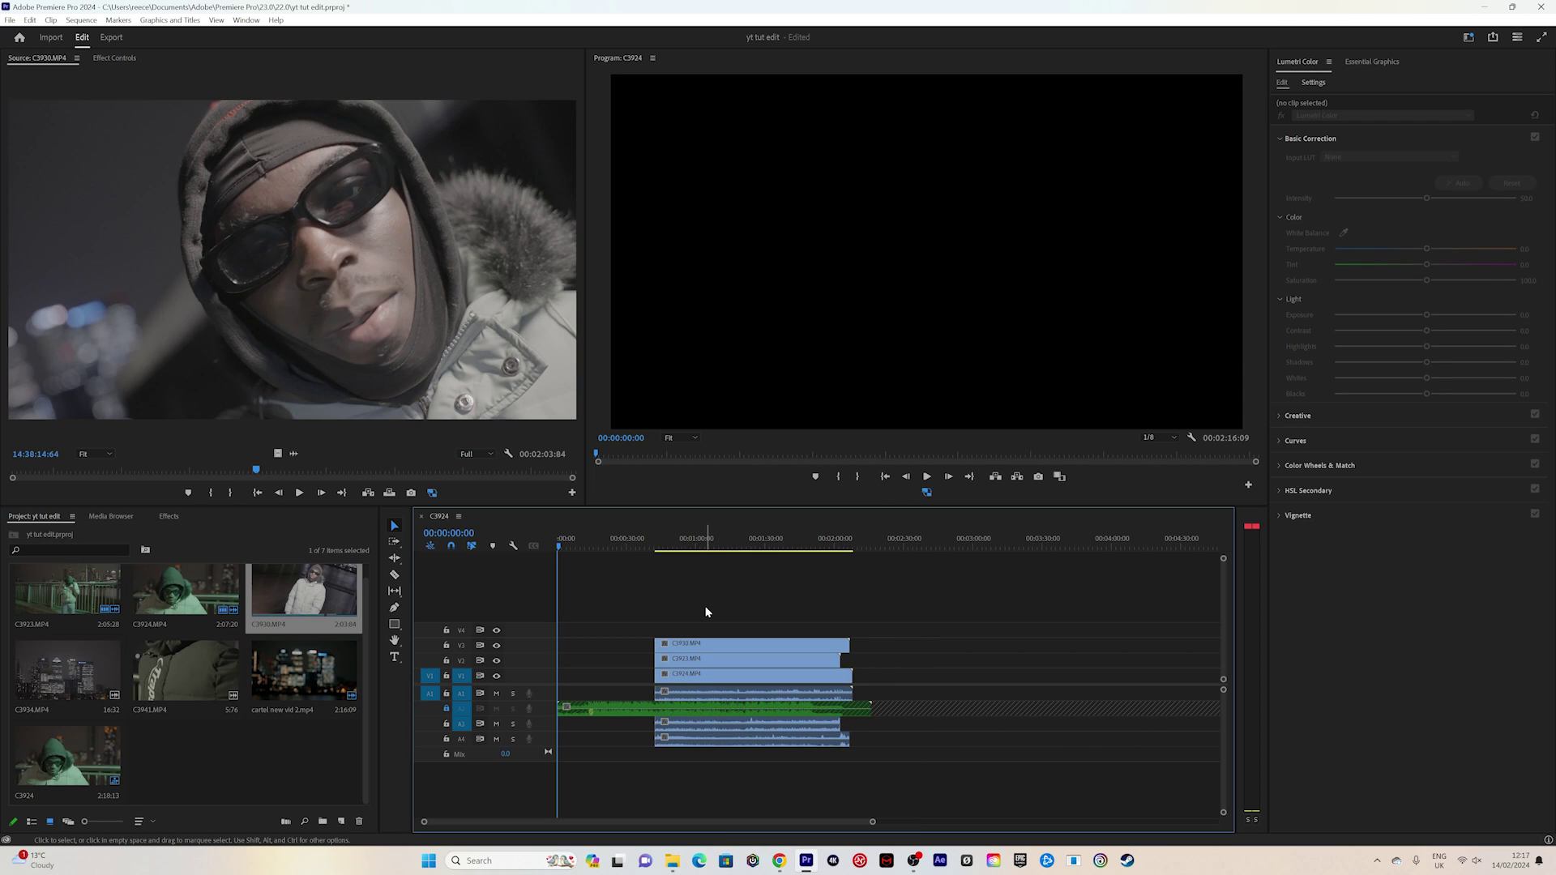
- Delete the three camera audio clips from tracks A1, A3 and A4
left_click(698, 692)
left_click(694, 646)
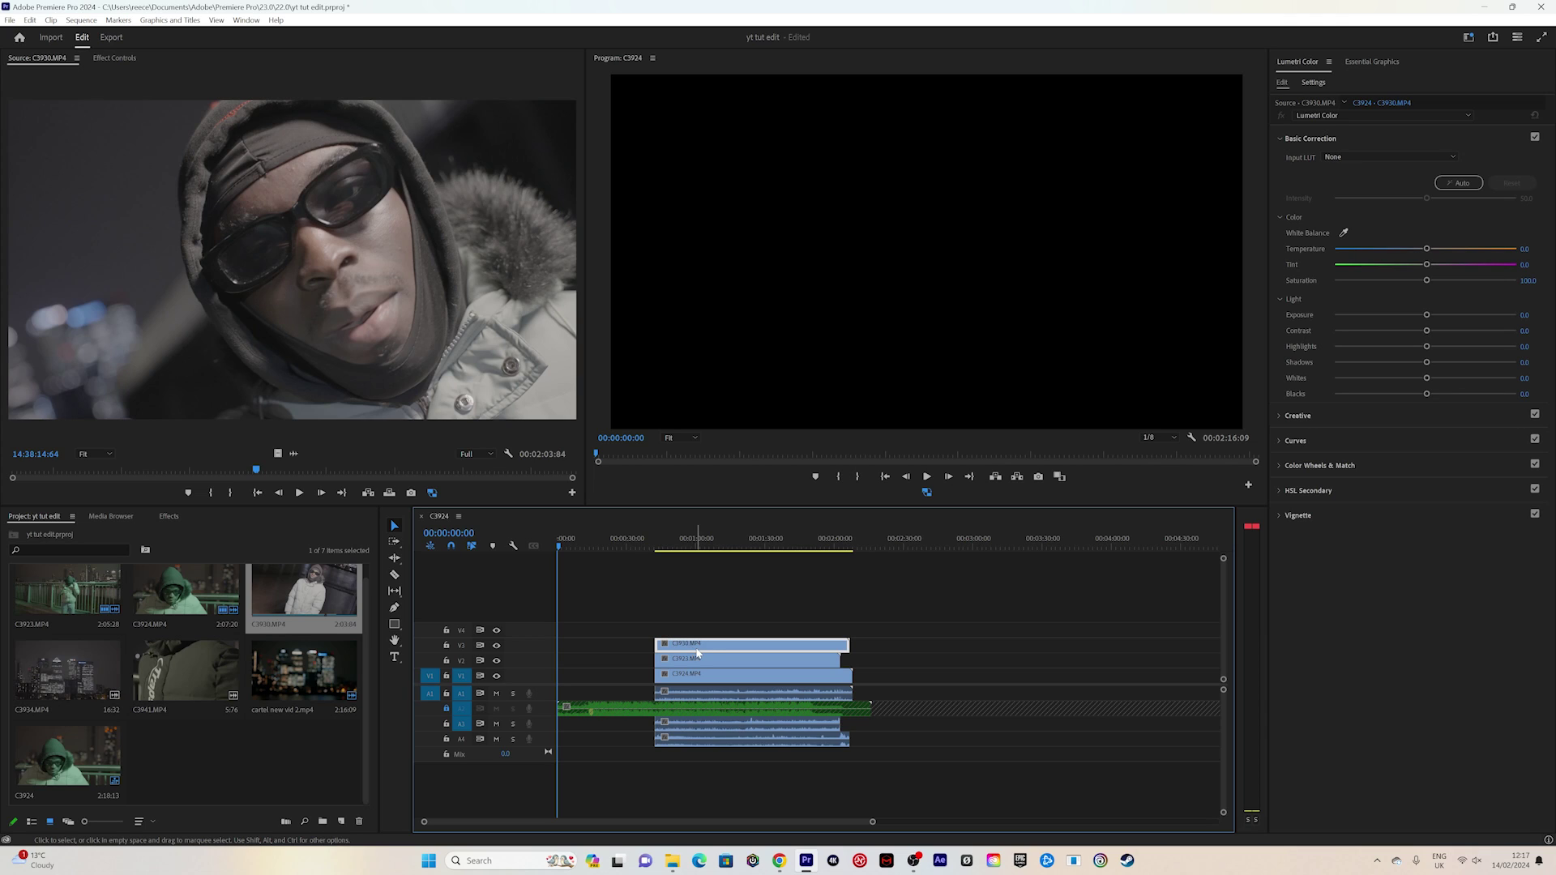
left_click(697, 690)
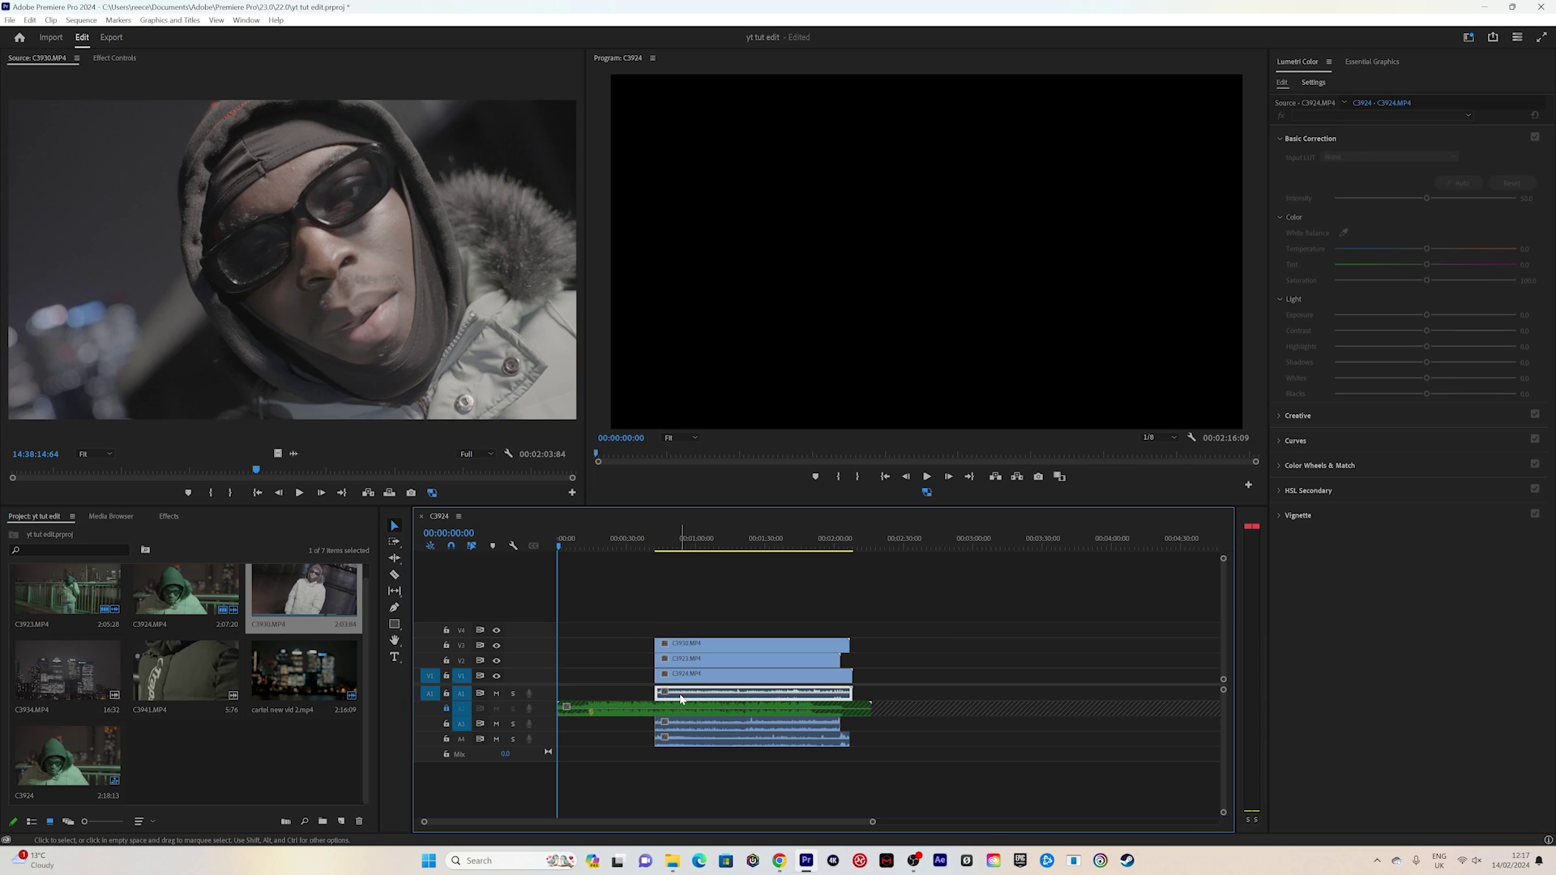
left_click(680, 704)
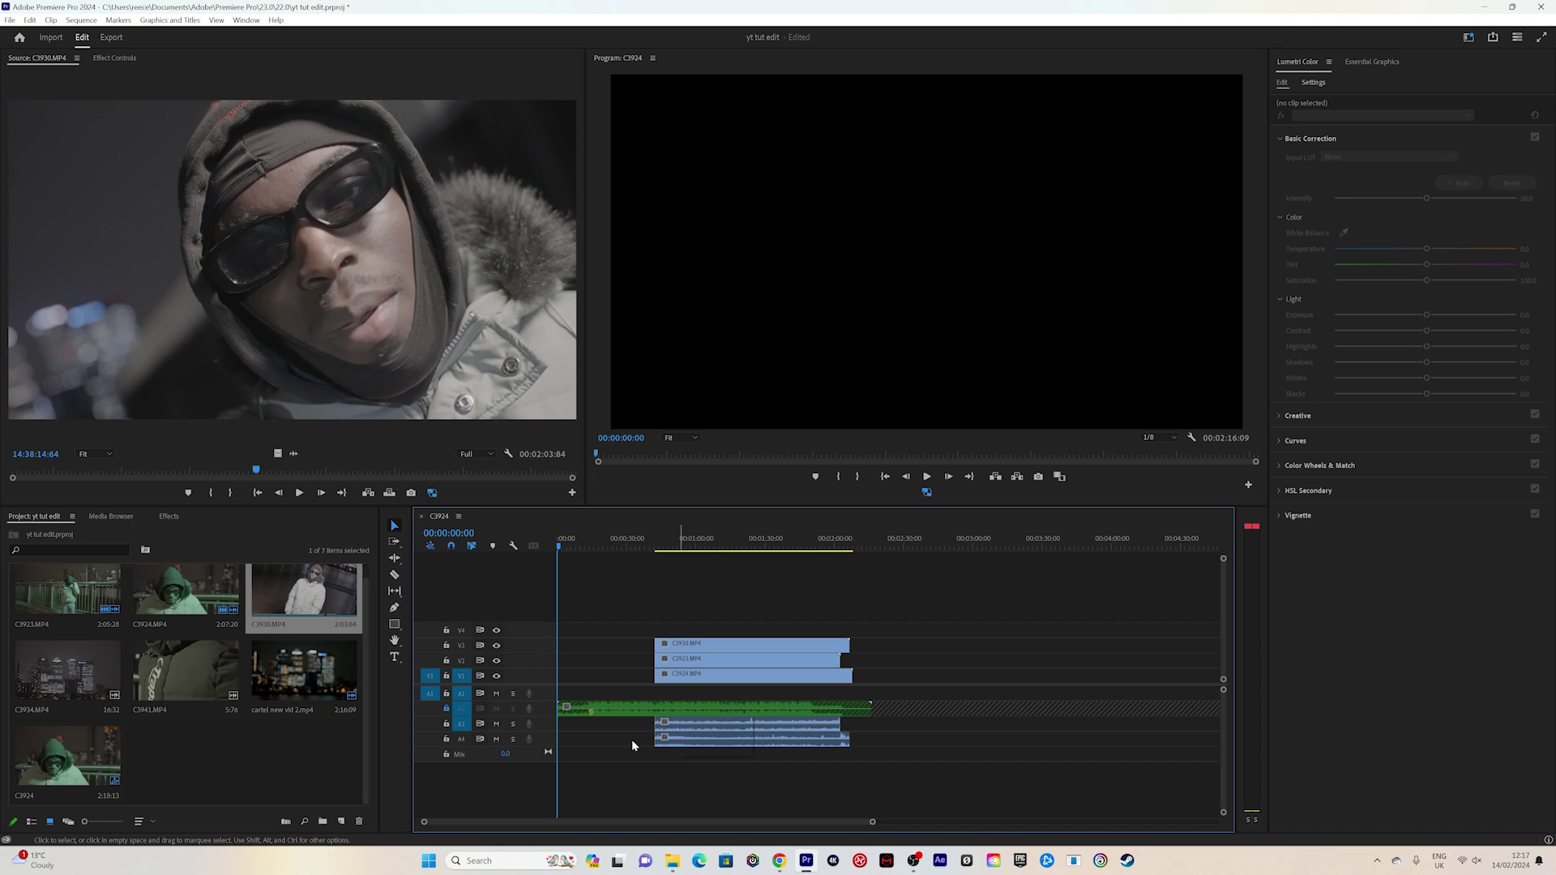
left_click_drag(656, 781, 688, 718)
key("Delete")
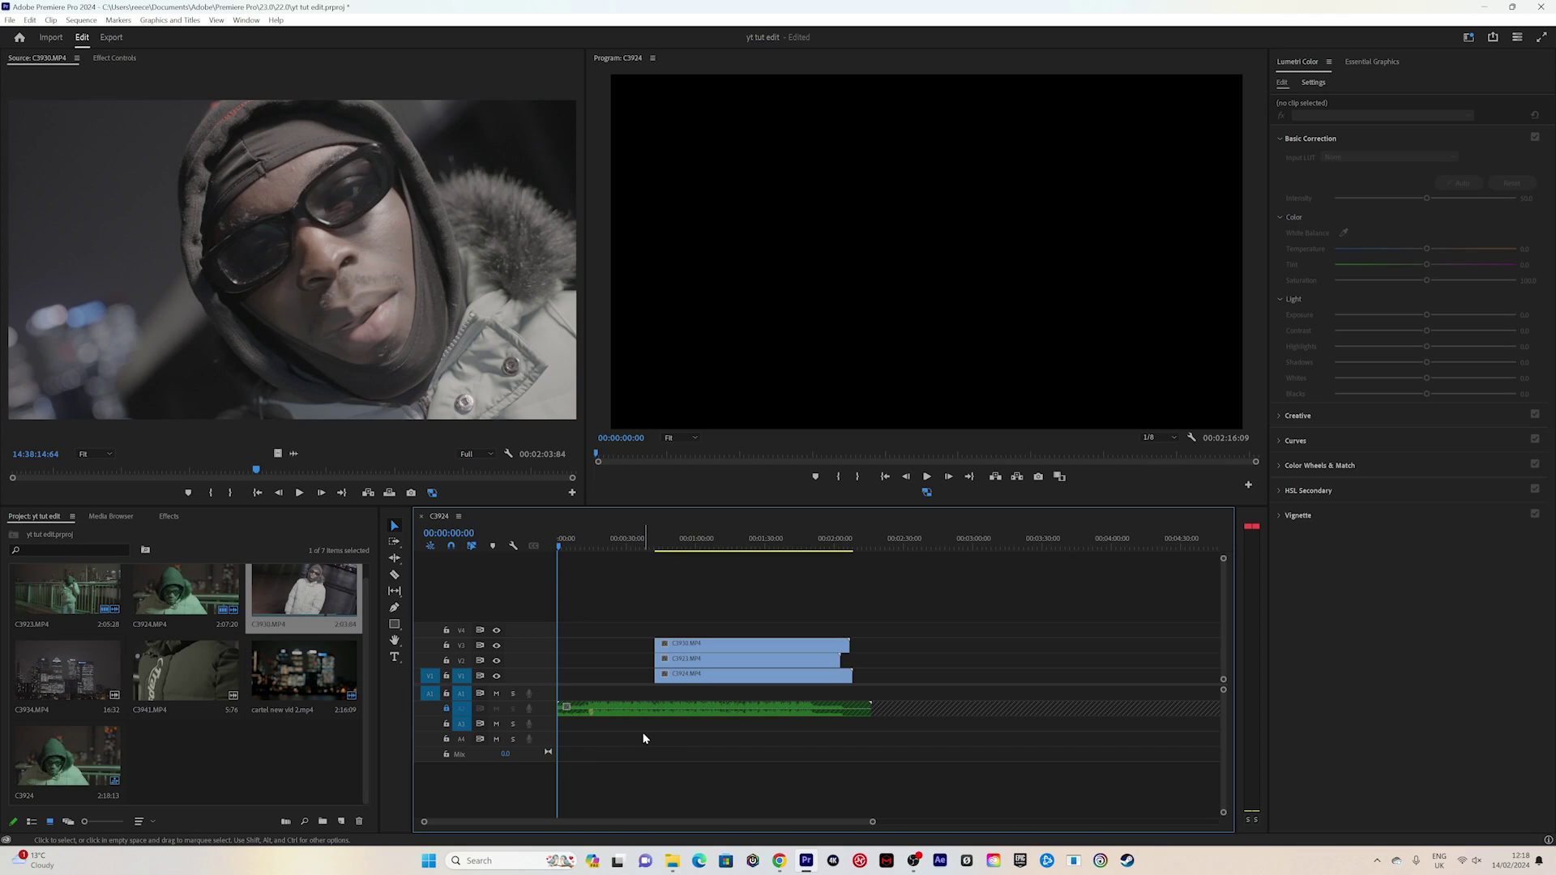
- Delete all empty audio tracks from the sequence
right_click(549, 738)
left_click(605, 676)
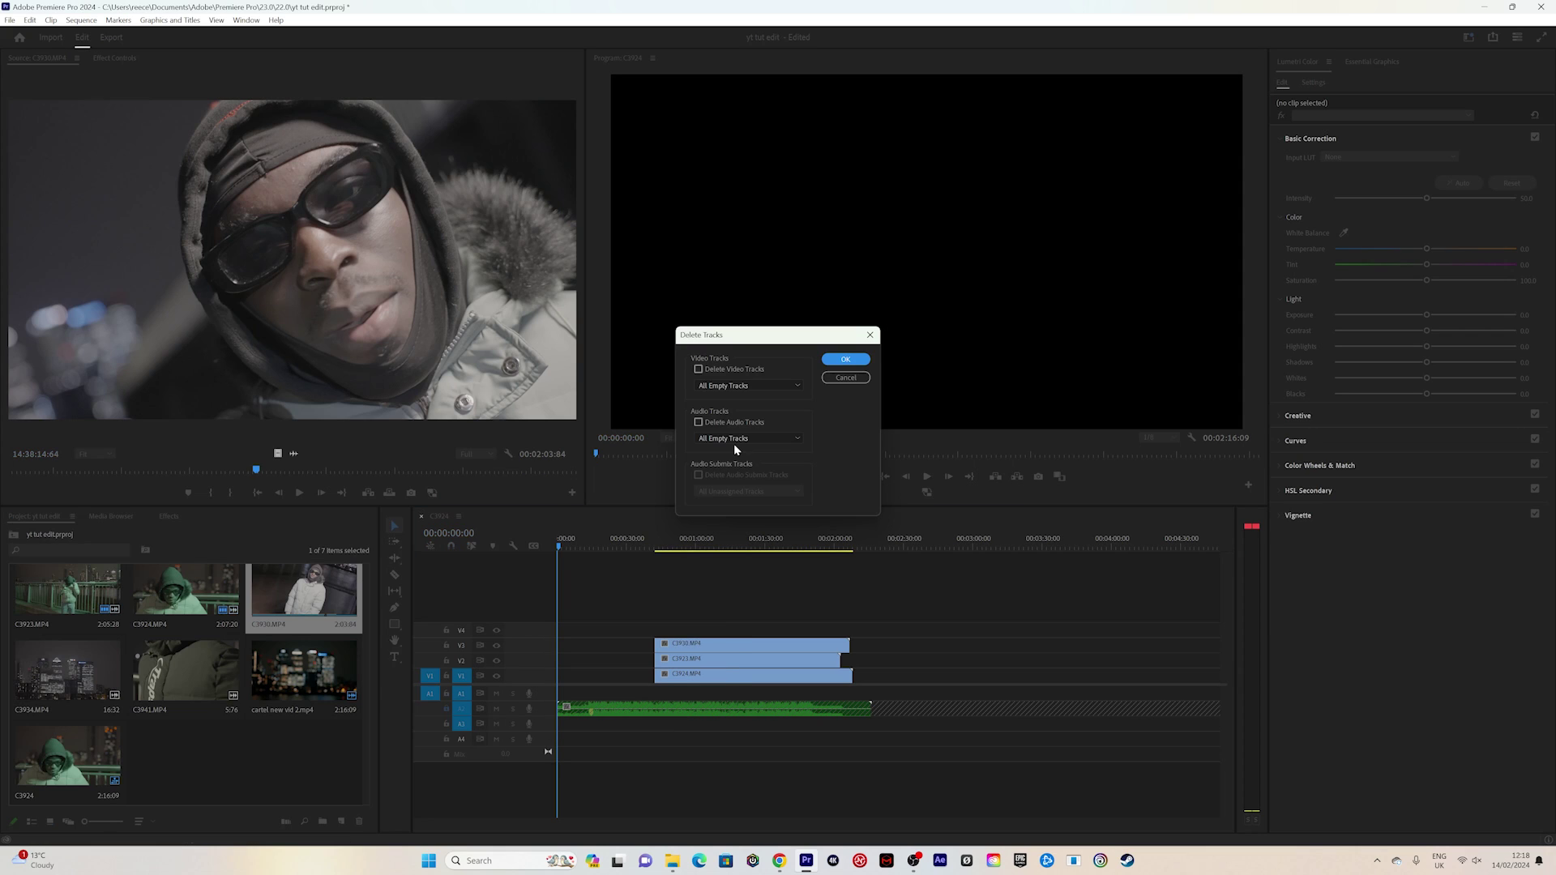
left_click(699, 423)
left_click(842, 366)
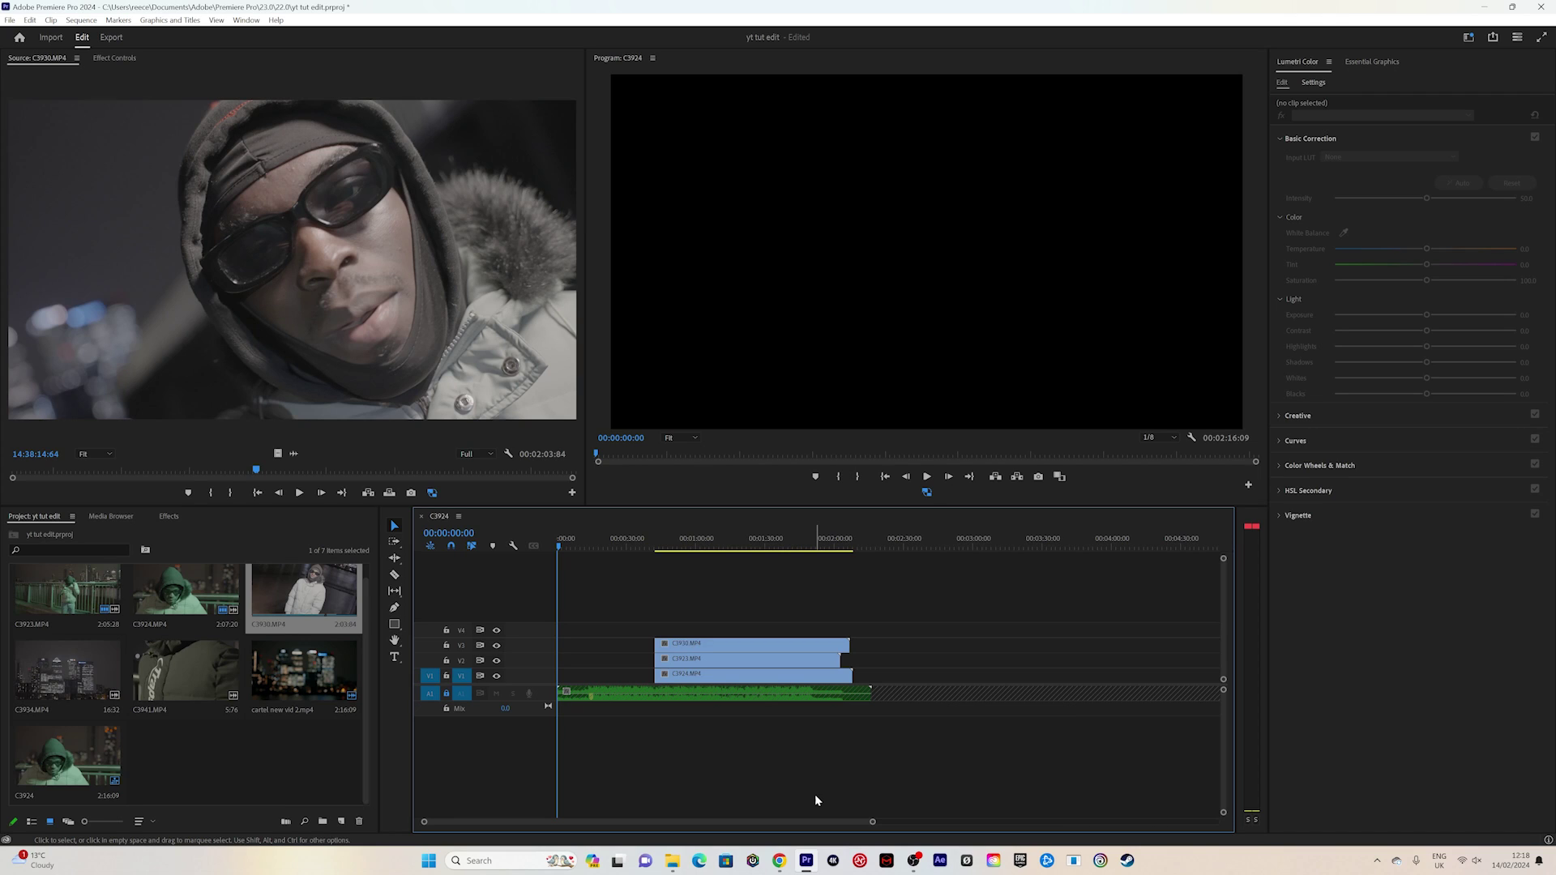
- Add a marker at 00:00:15:00 and extend the starts of C3930.MP4, C3923.MP4 and C3924.MP4 back to it
left_click(613, 545)
left_click_drag(614, 544, 590, 544)
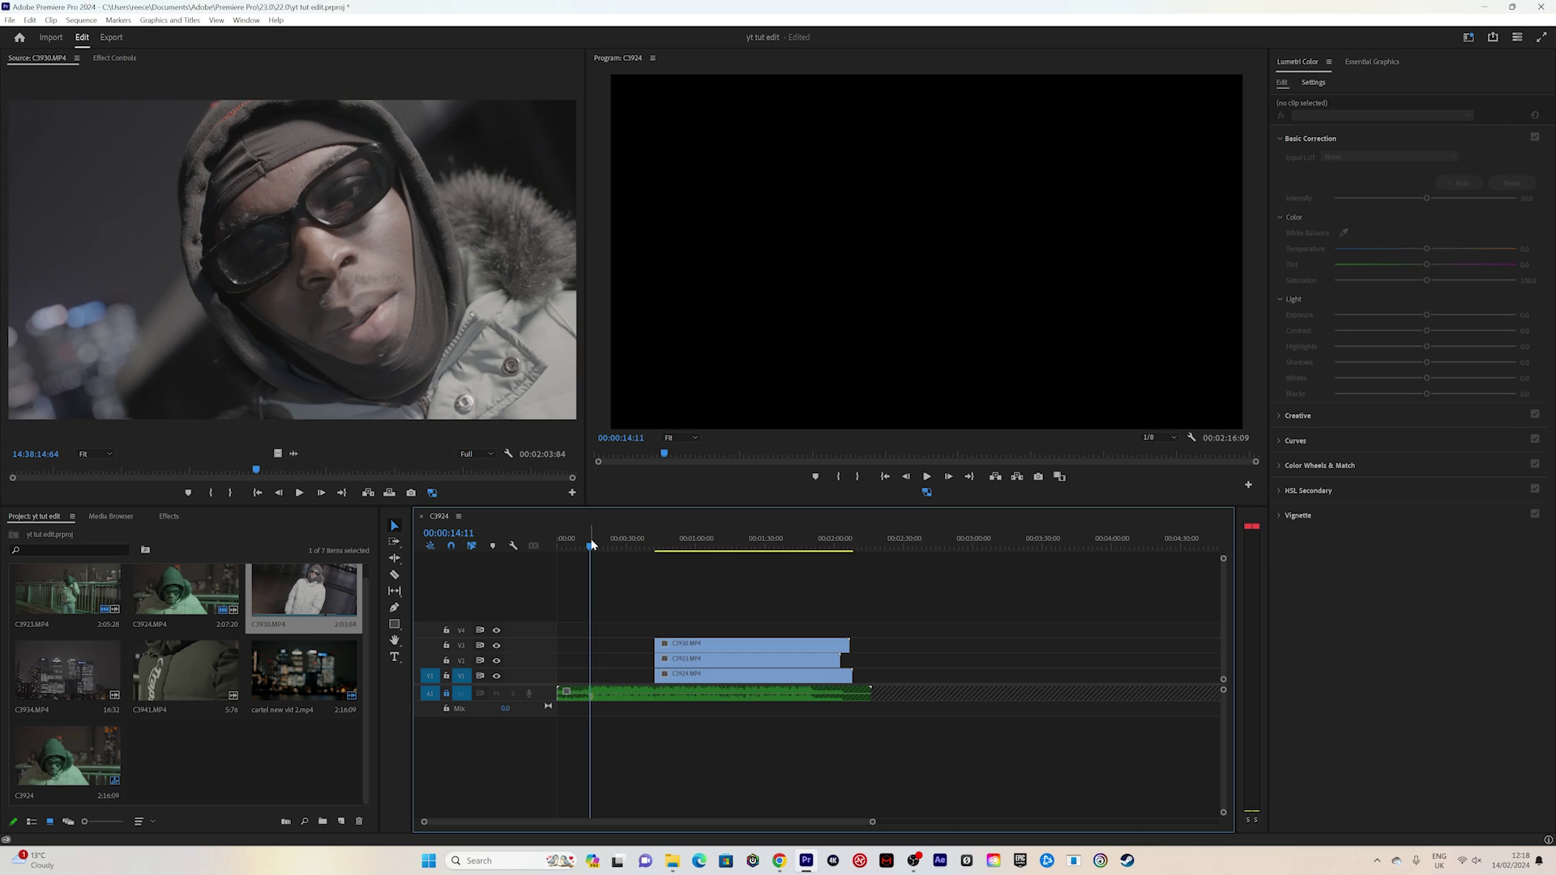
key("XF86AudioMute")
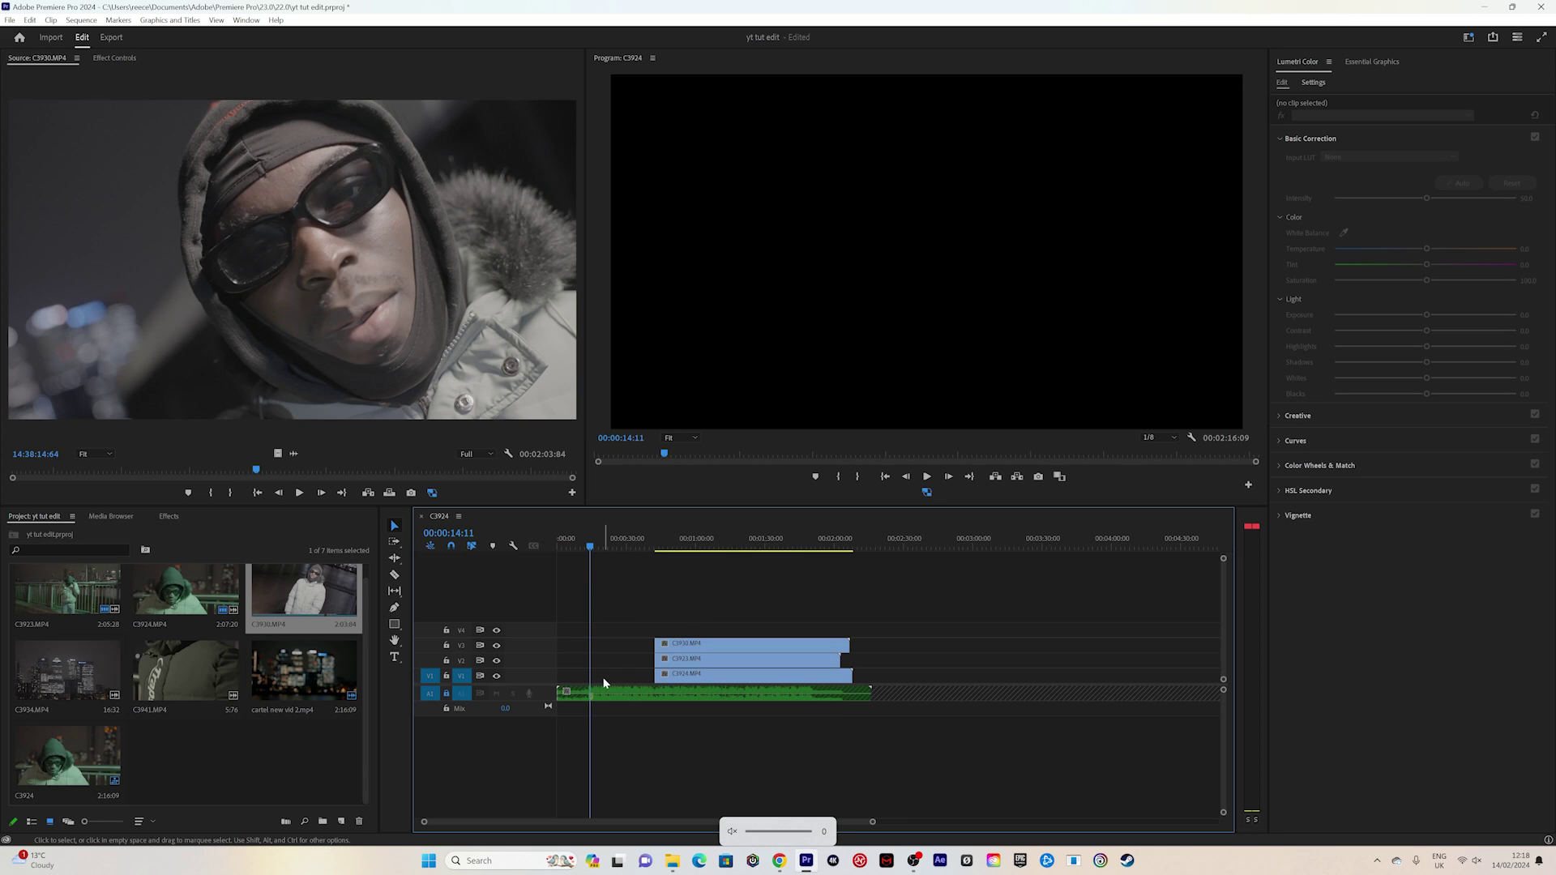
left_click(592, 548)
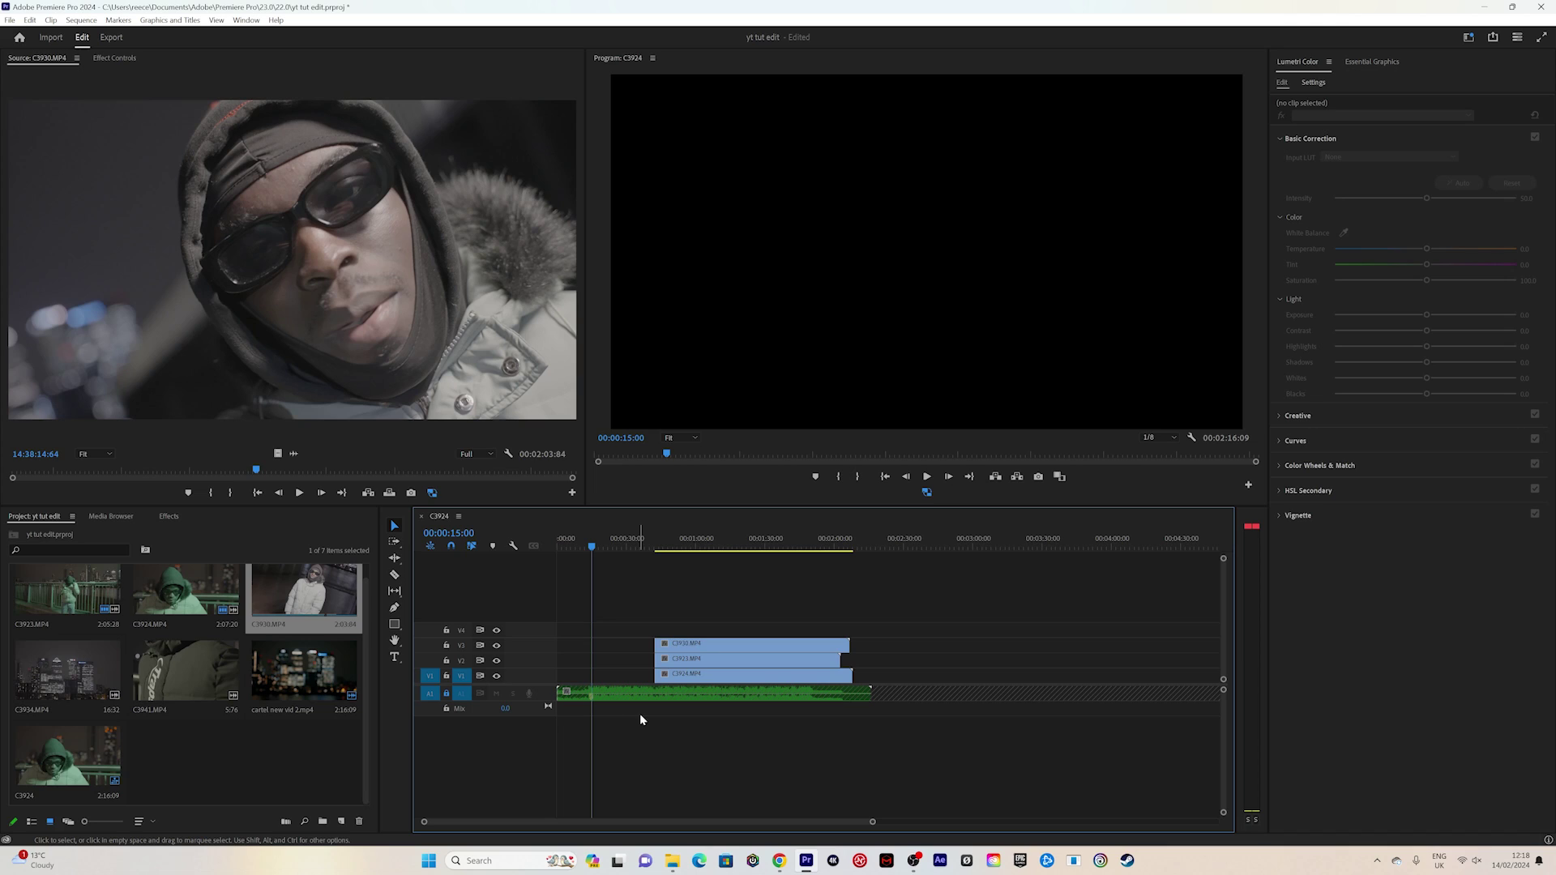
key("m")
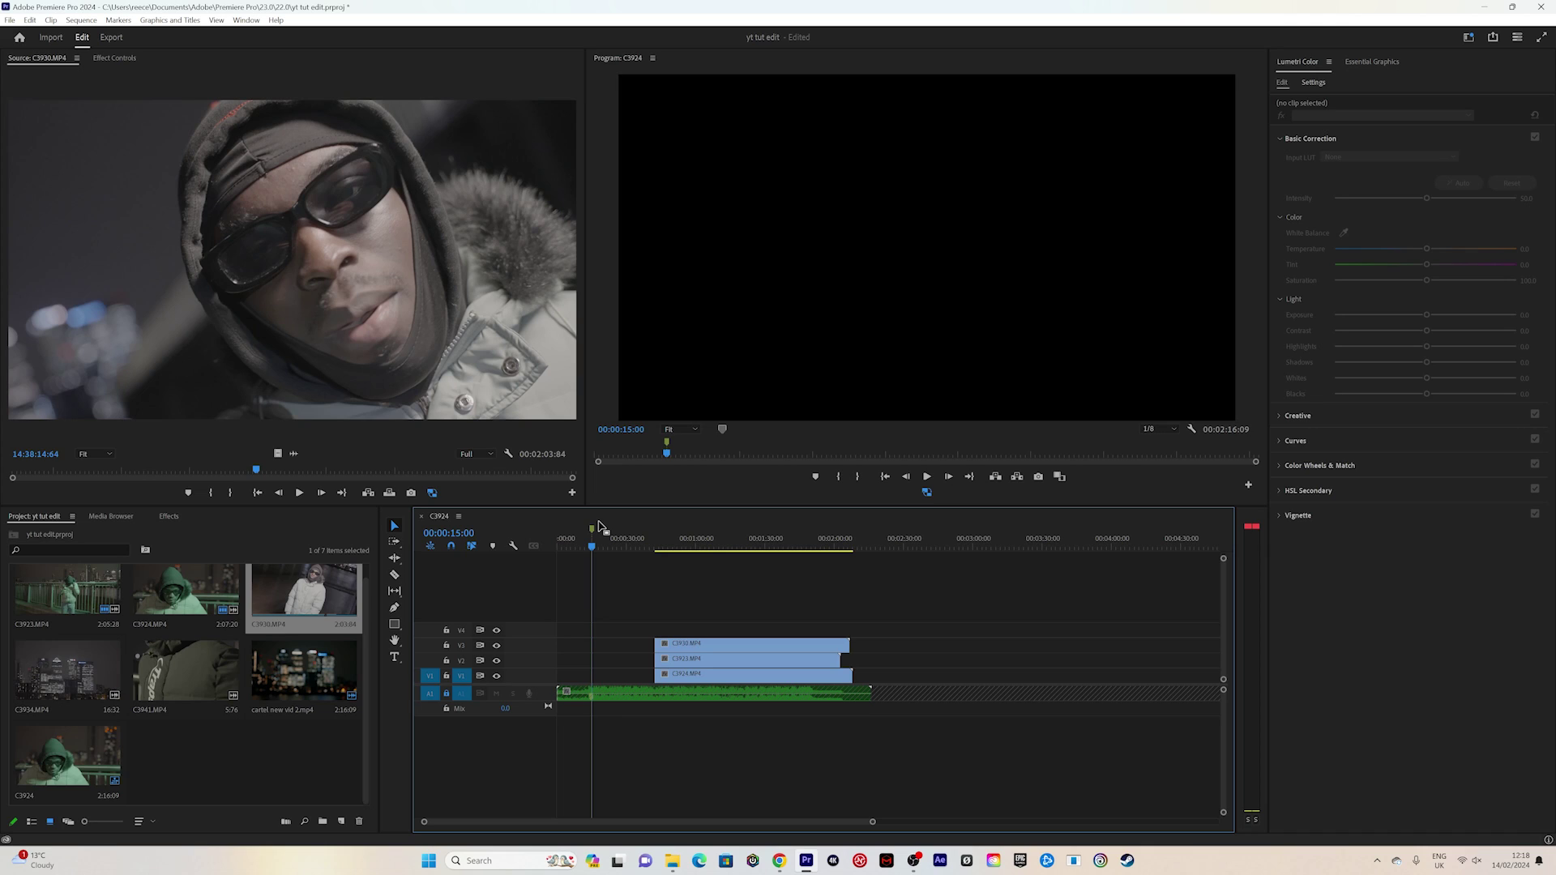
left_click_drag(678, 620, 594, 641)
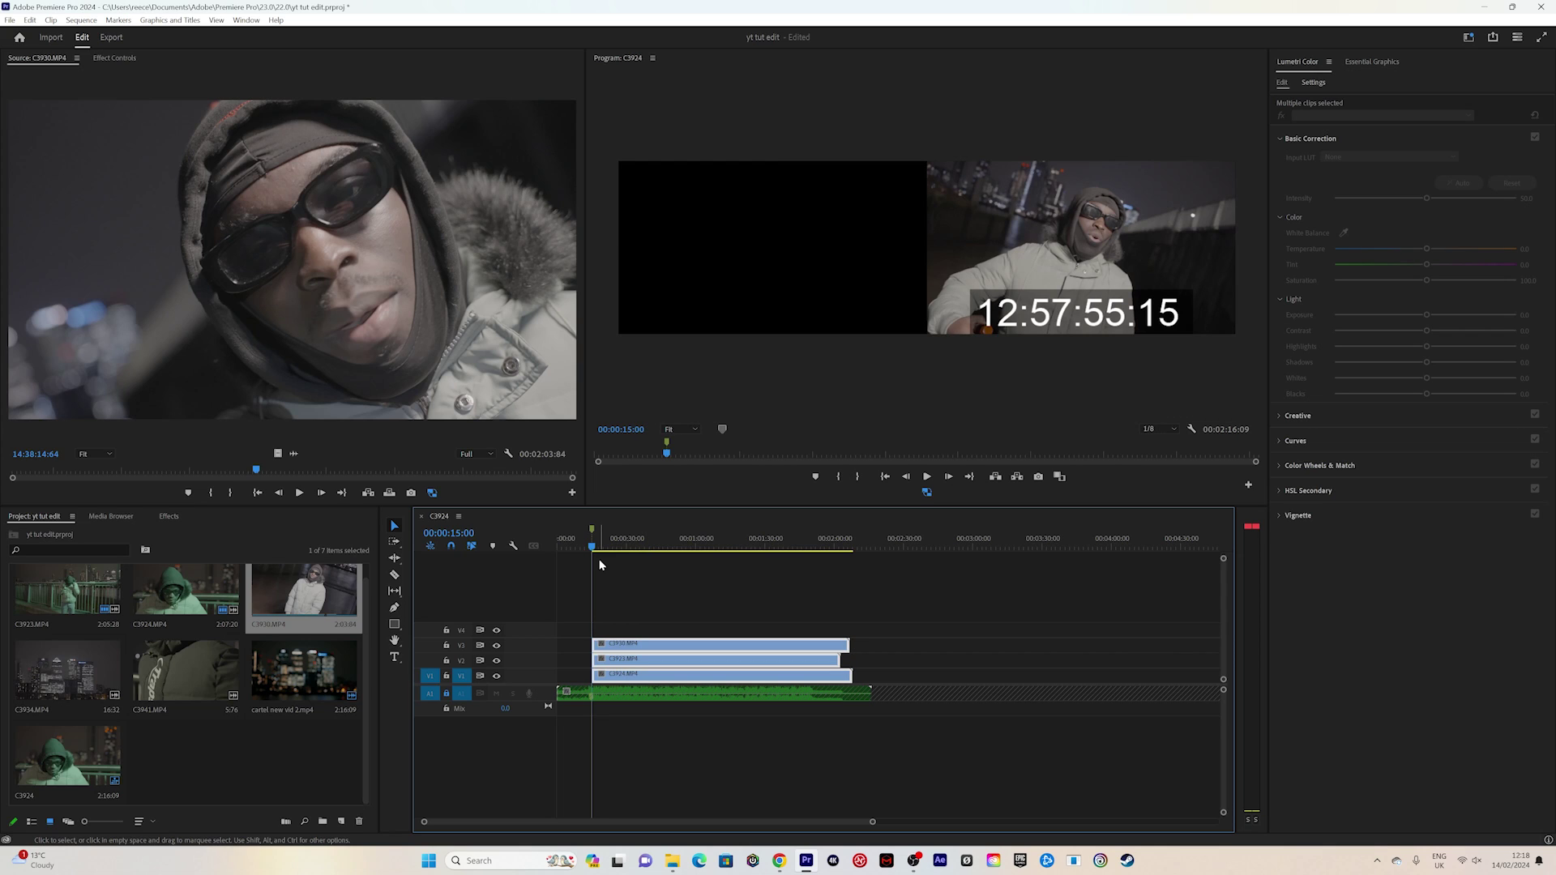
left_click(600, 565)
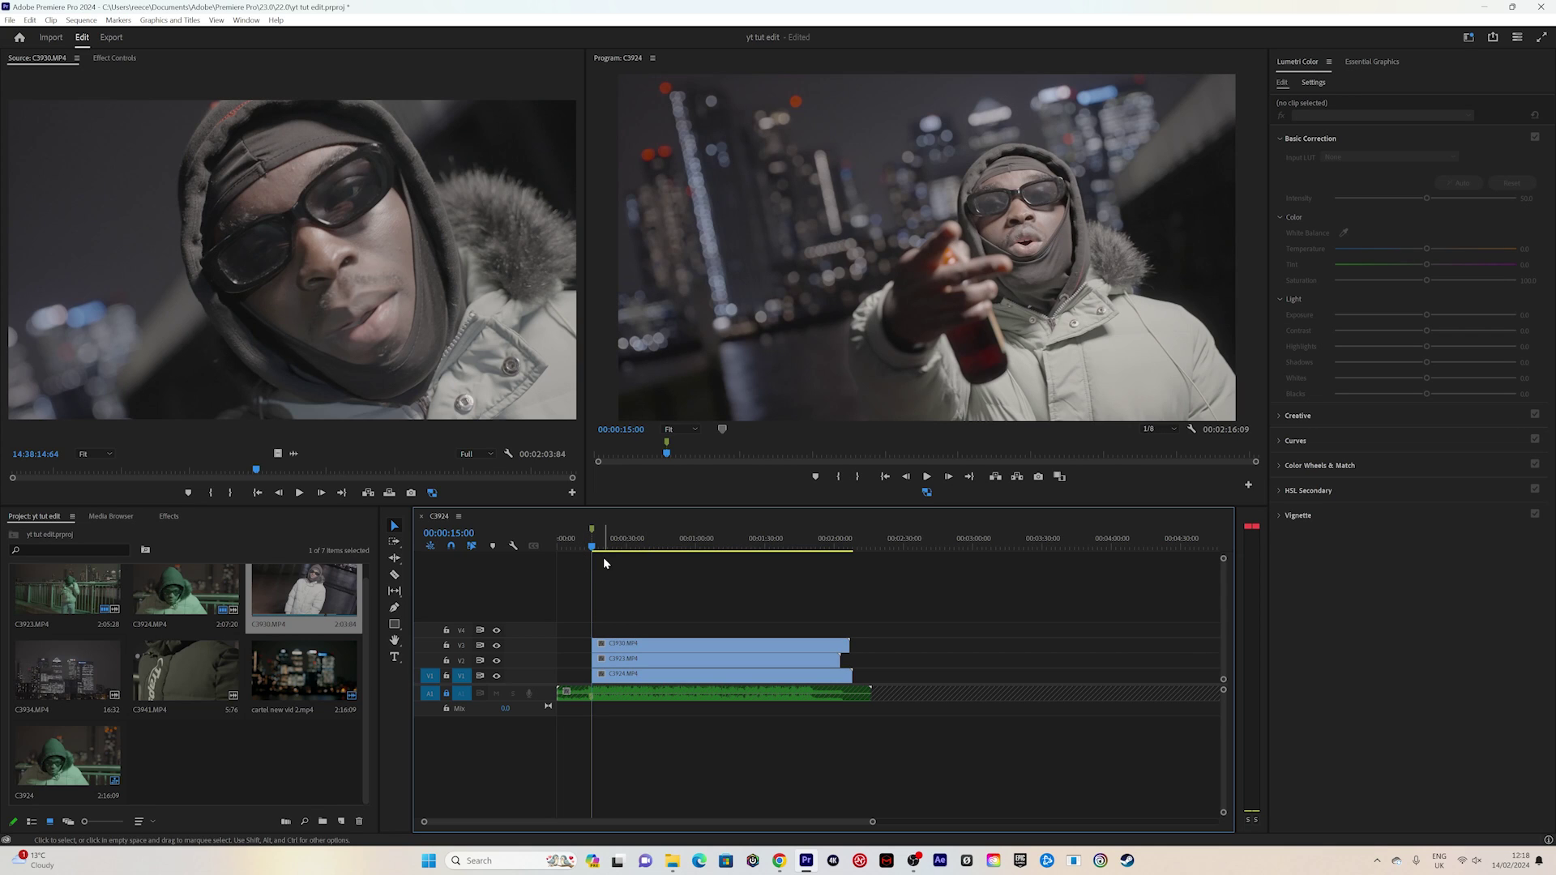
left_click(30, 20)
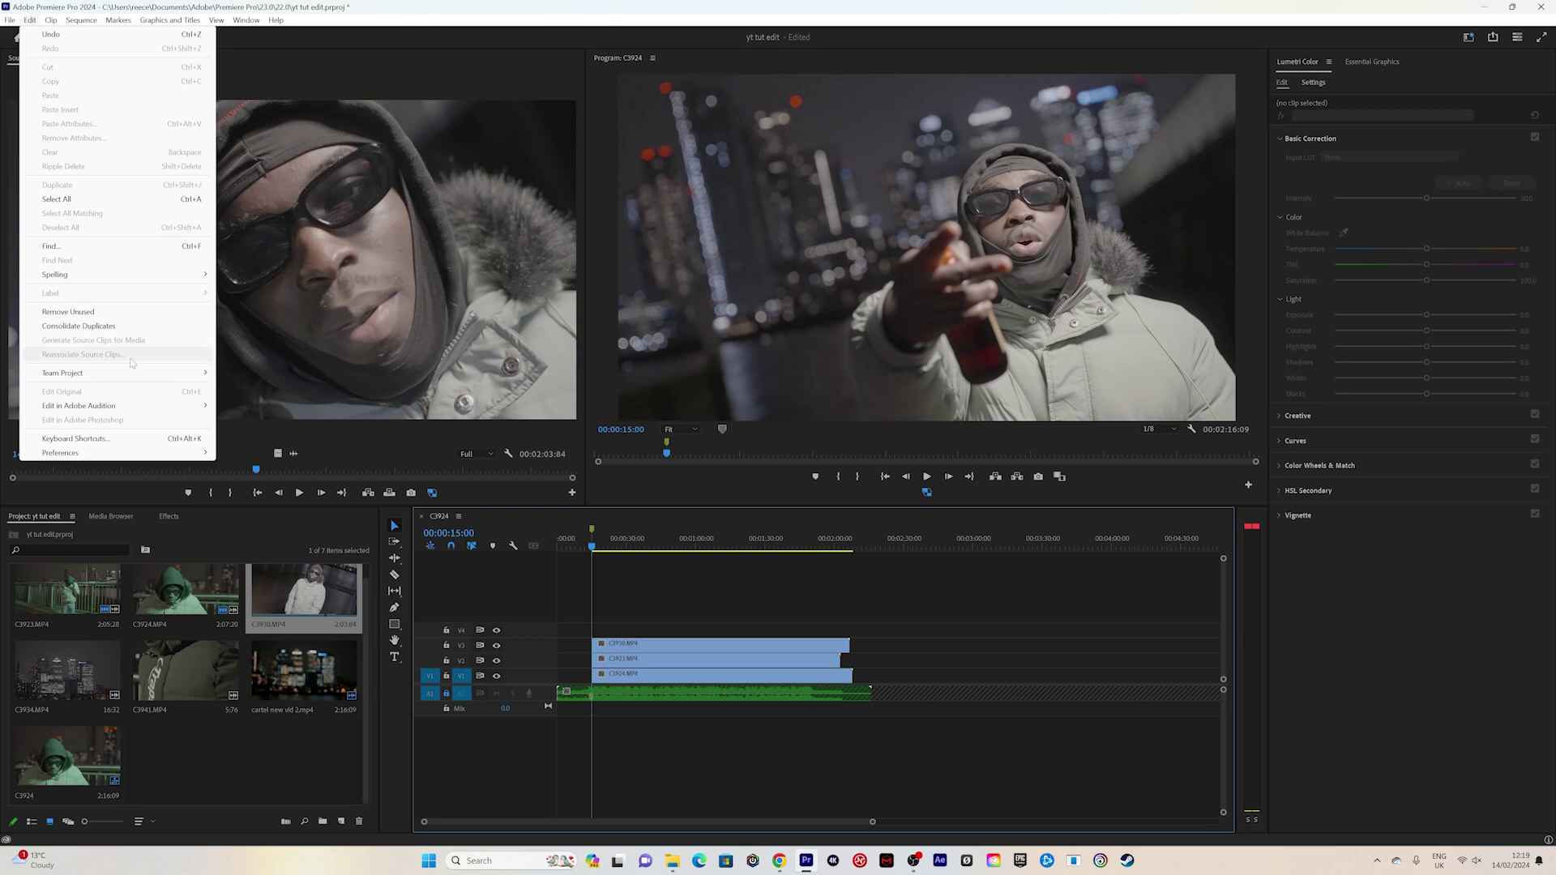
left_click(81, 439)
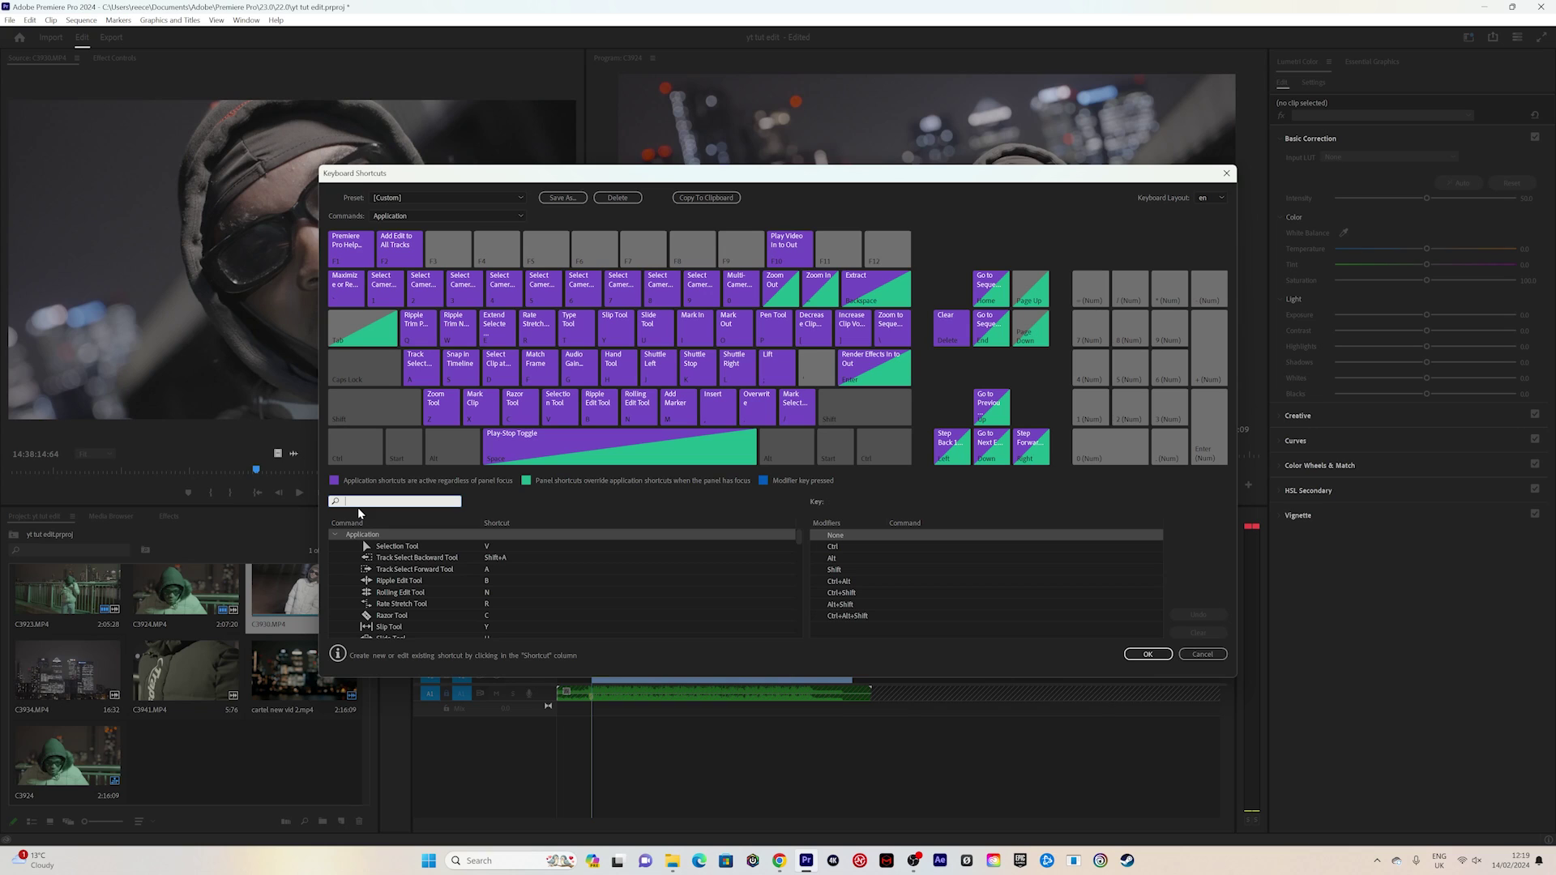
left_click(1202, 654)
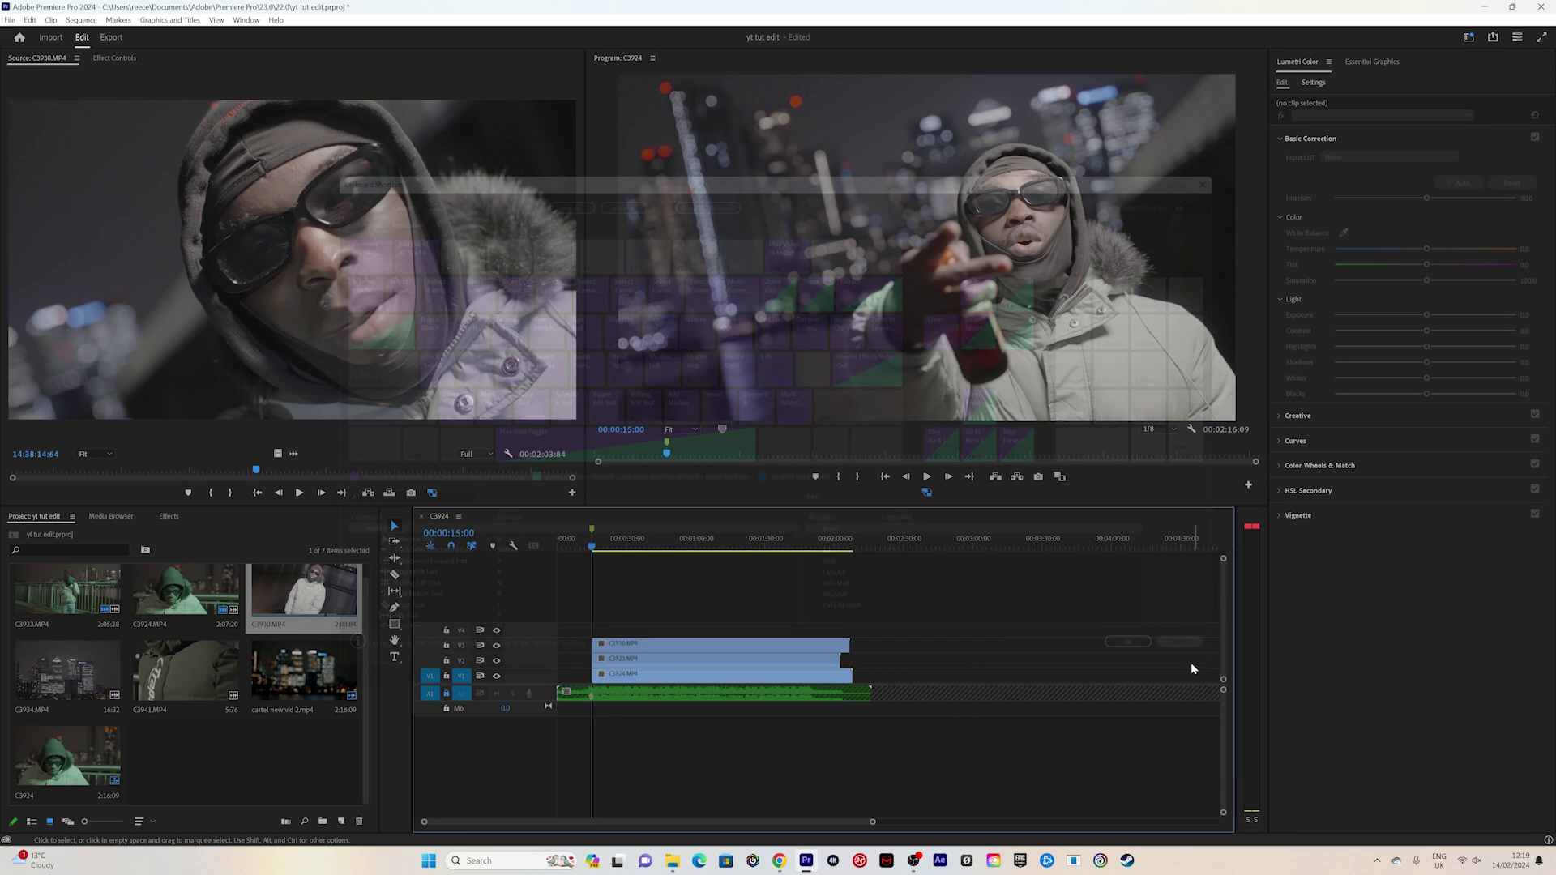
left_click(396, 576)
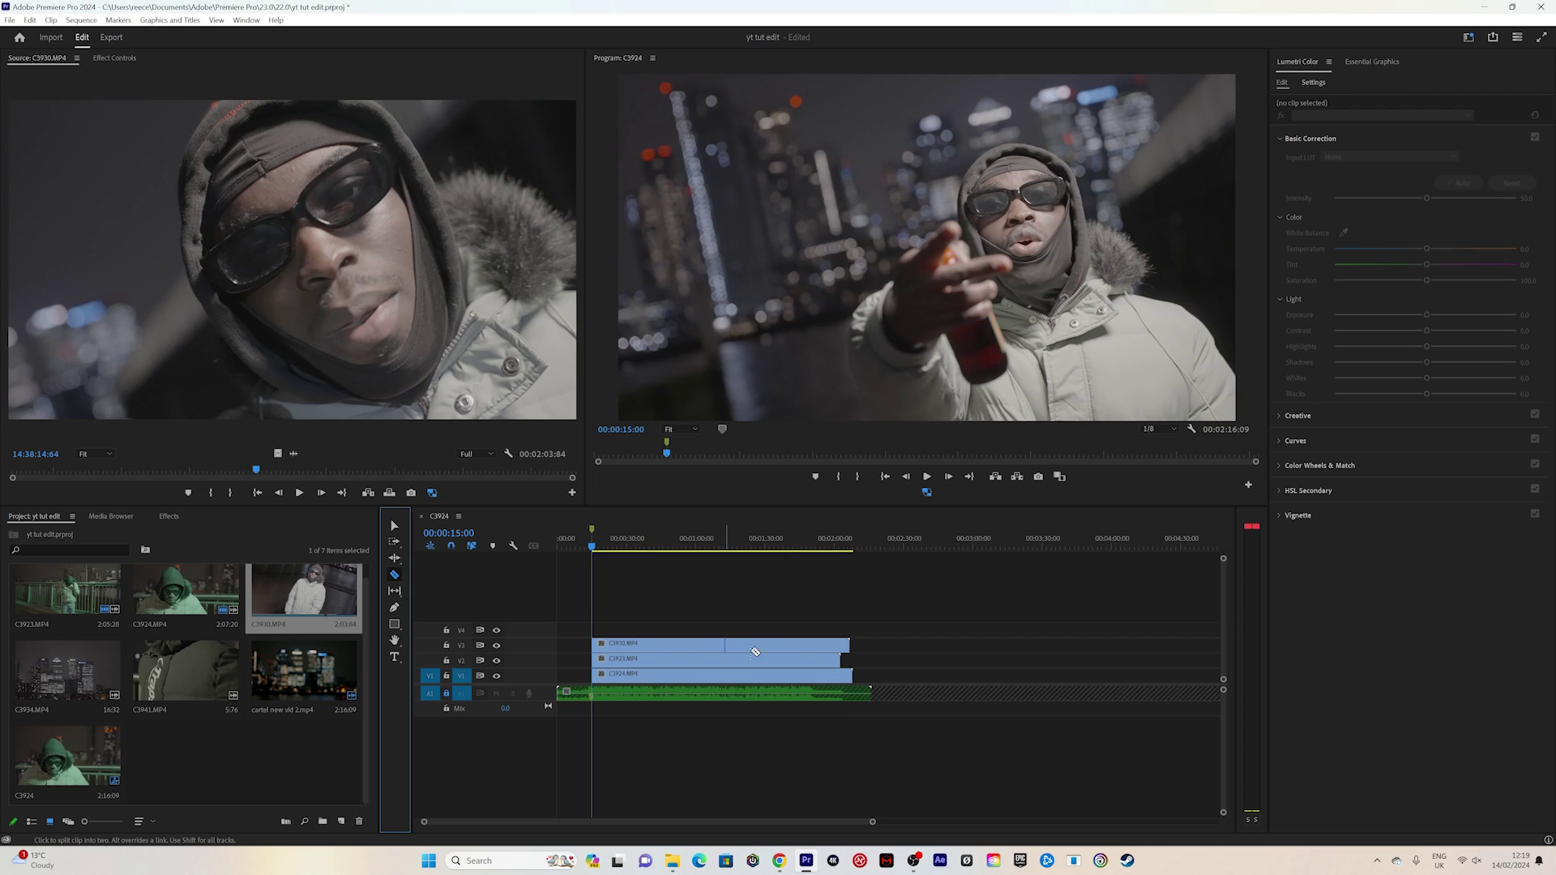
left_click(30, 20)
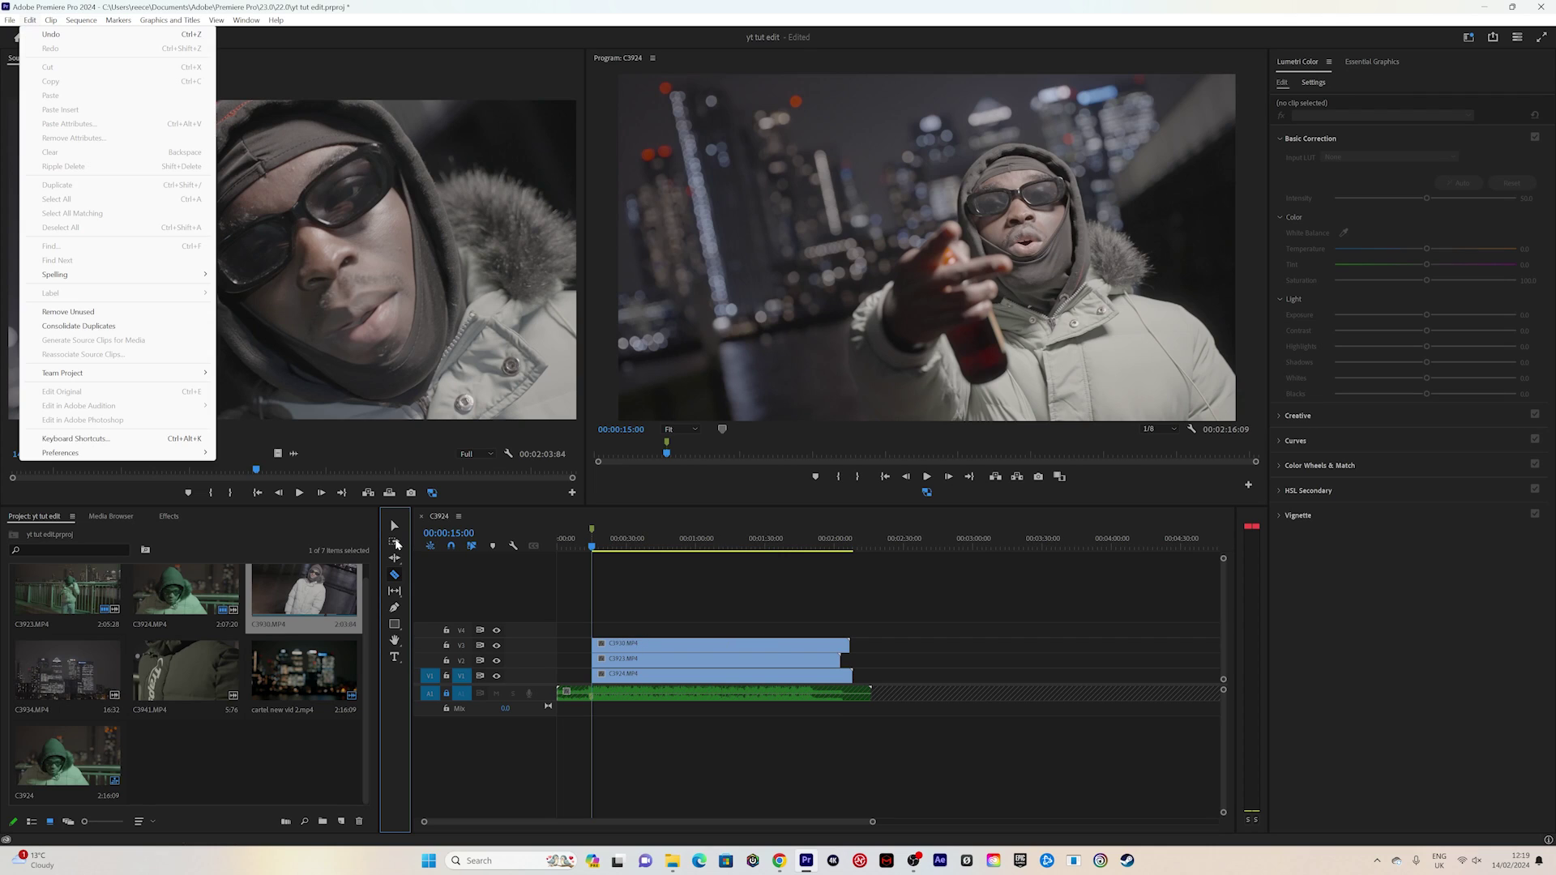
left_click(395, 526)
- Search the keyboard shortcuts for "add to edit" to look up the Add Edit to All Tracks assignment
left_click(34, 22)
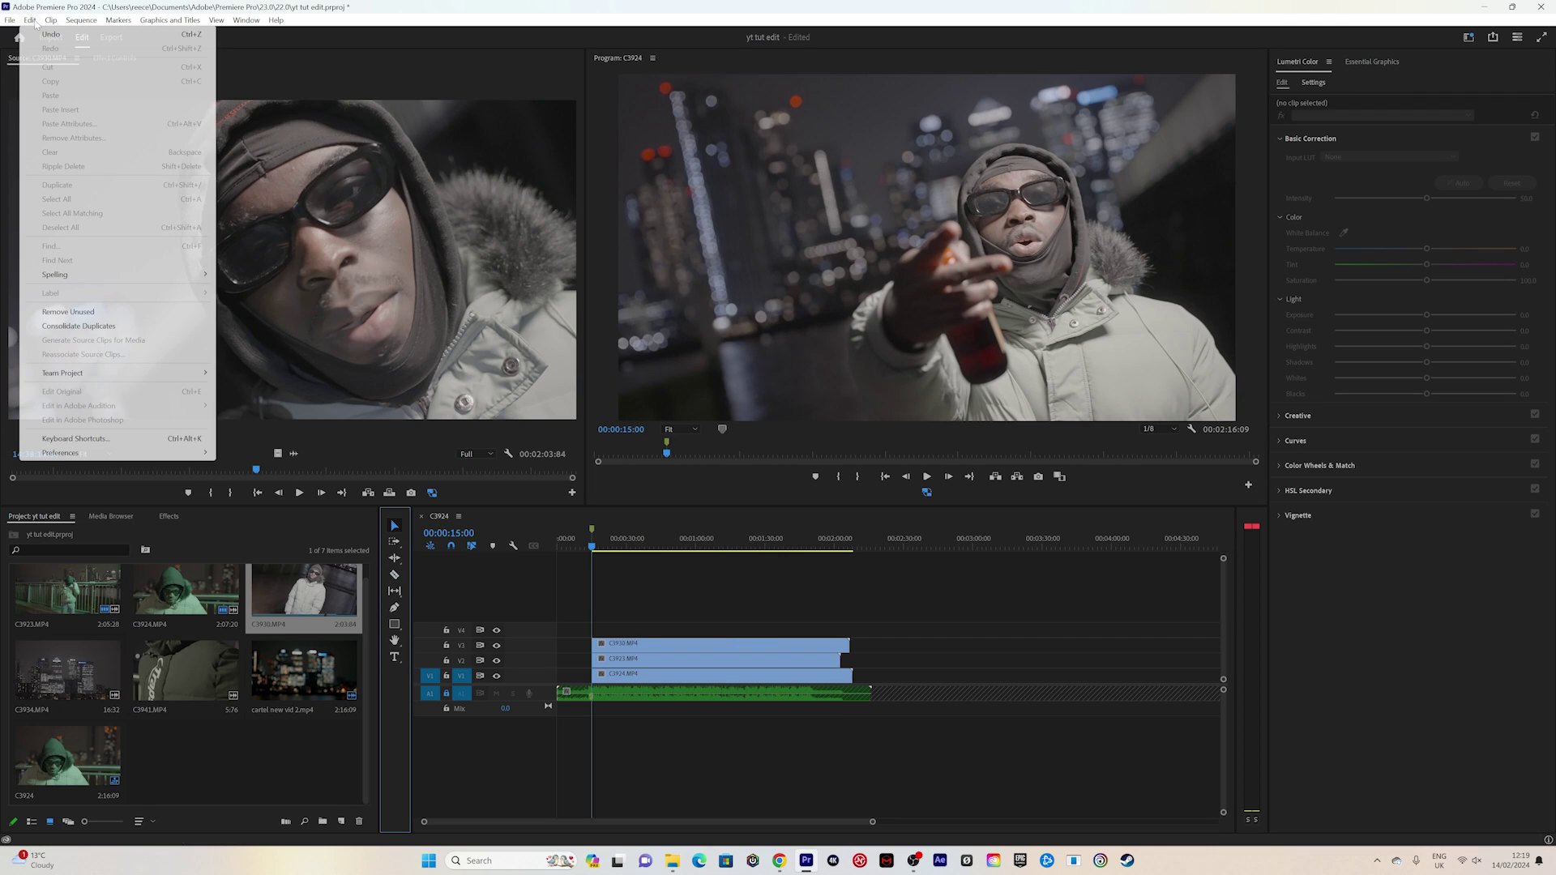
left_click(74, 439)
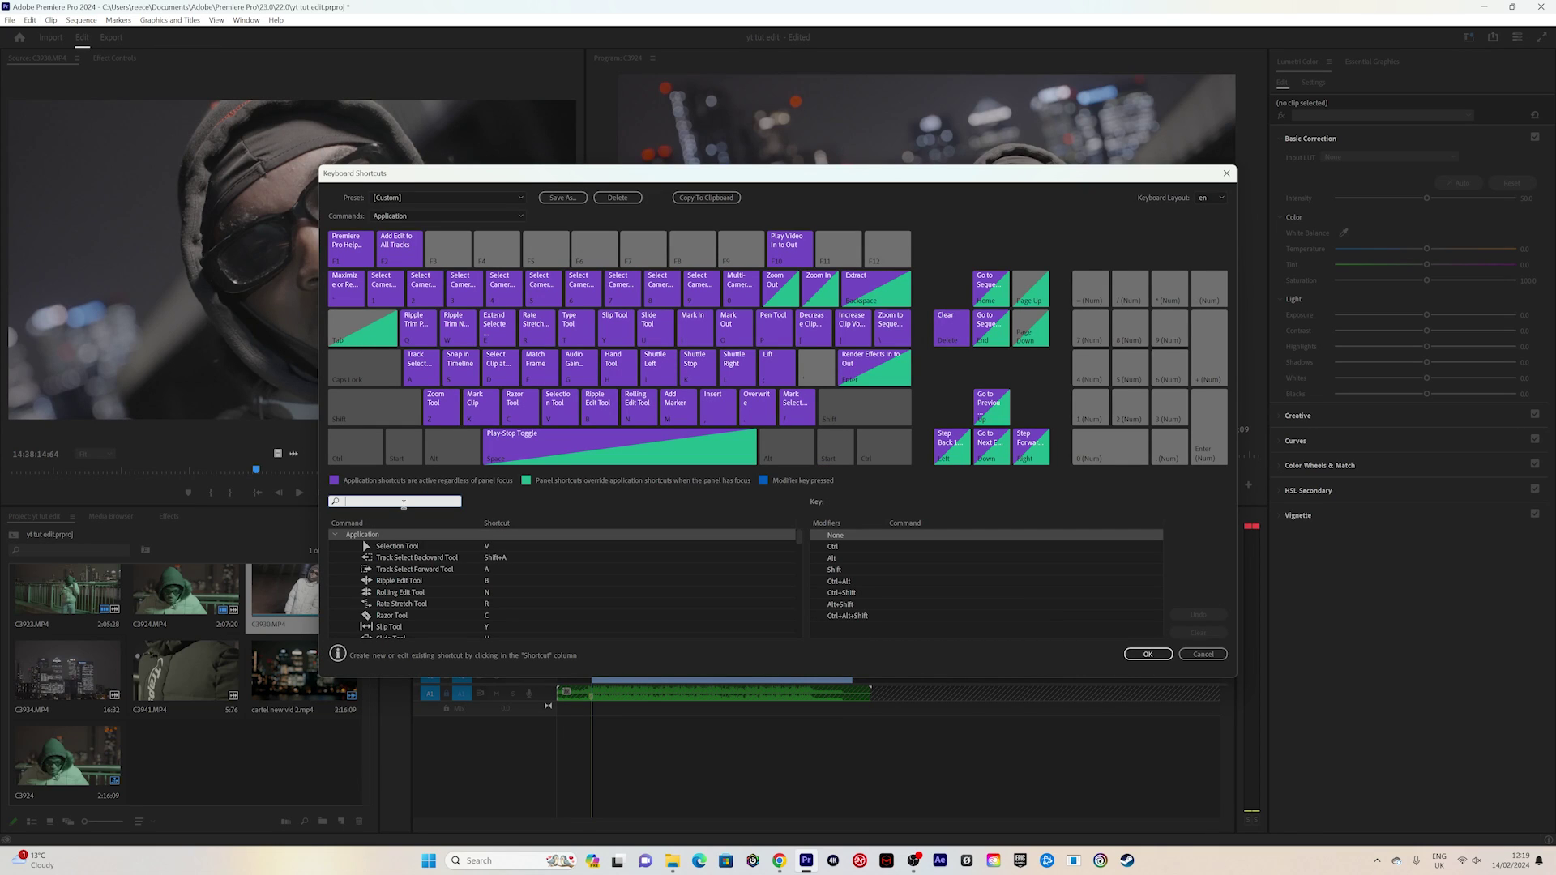
type("add")
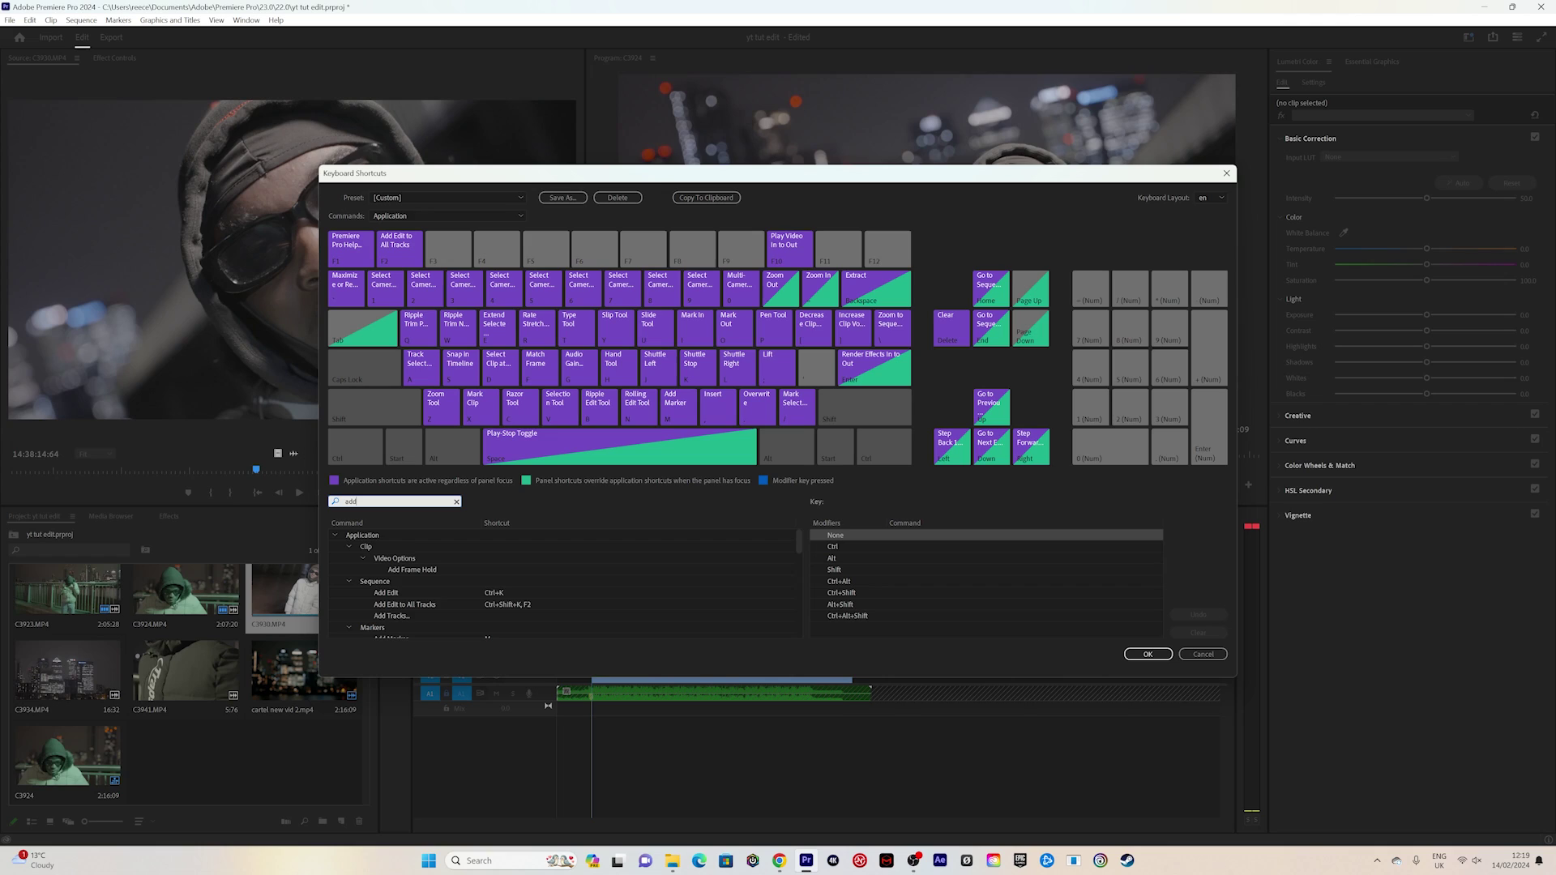
type(" to edit")
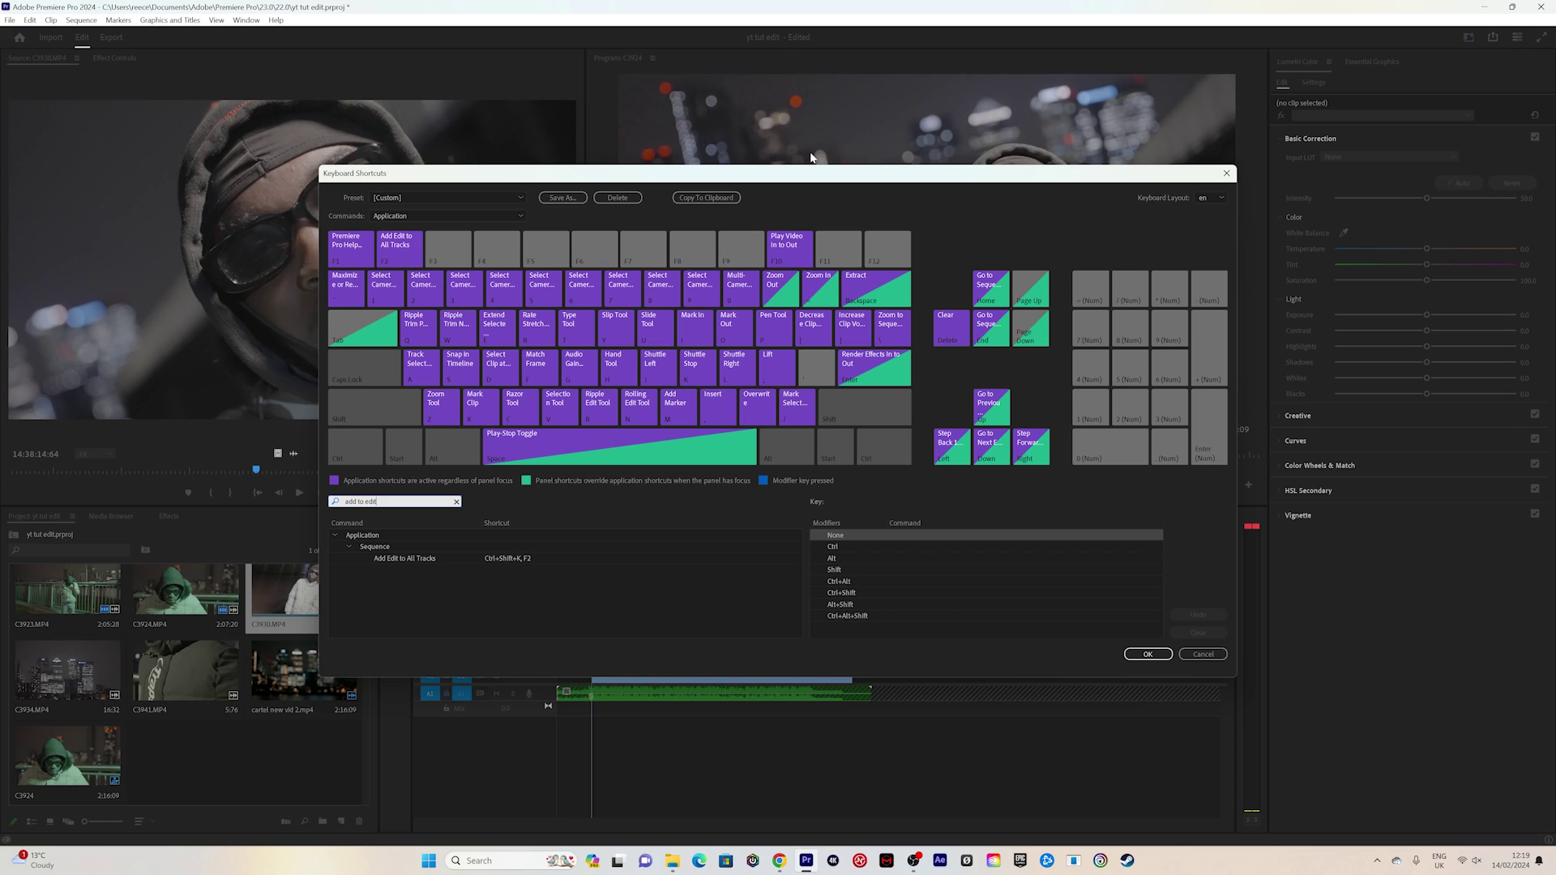
left_click_drag(813, 174, 905, 239)
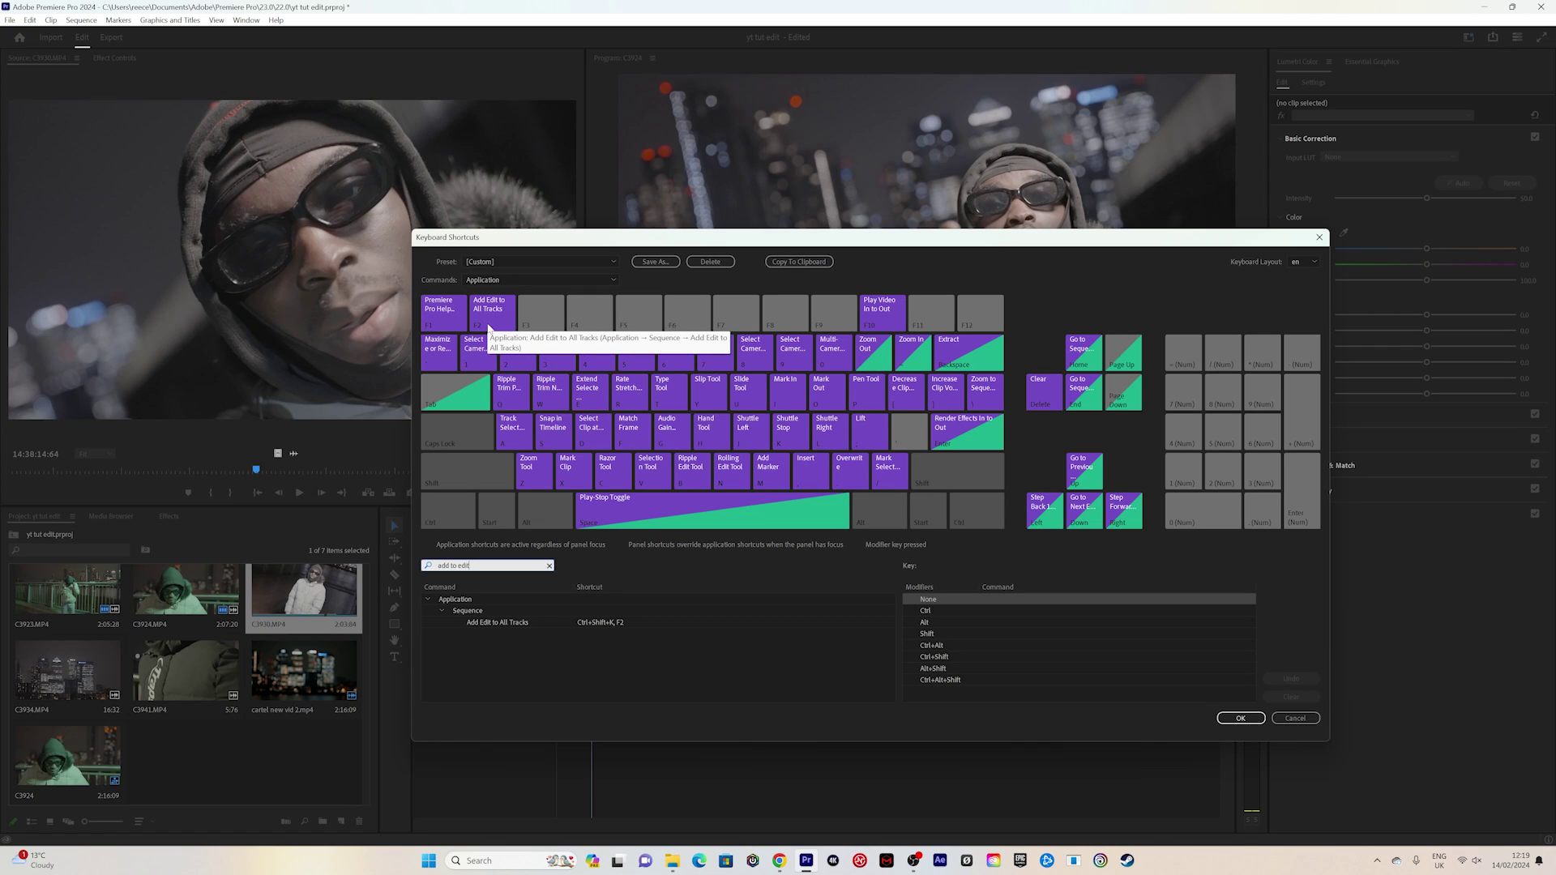
left_click(1292, 718)
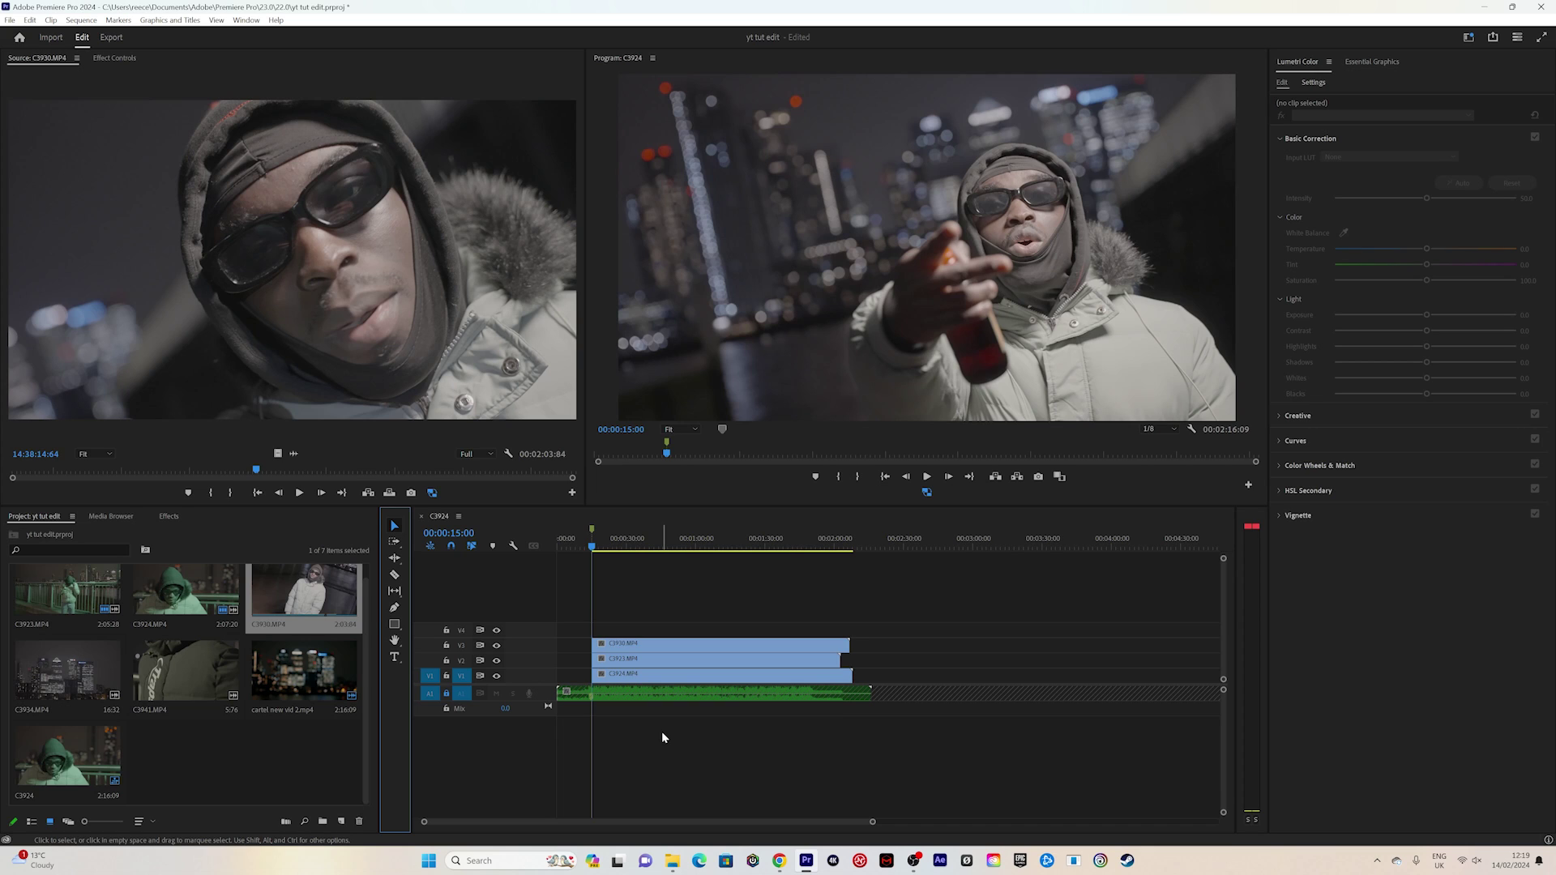
- Play the song from near the 00:00:15:00 marker and add edits across all three video tracks along the beat
key("space")
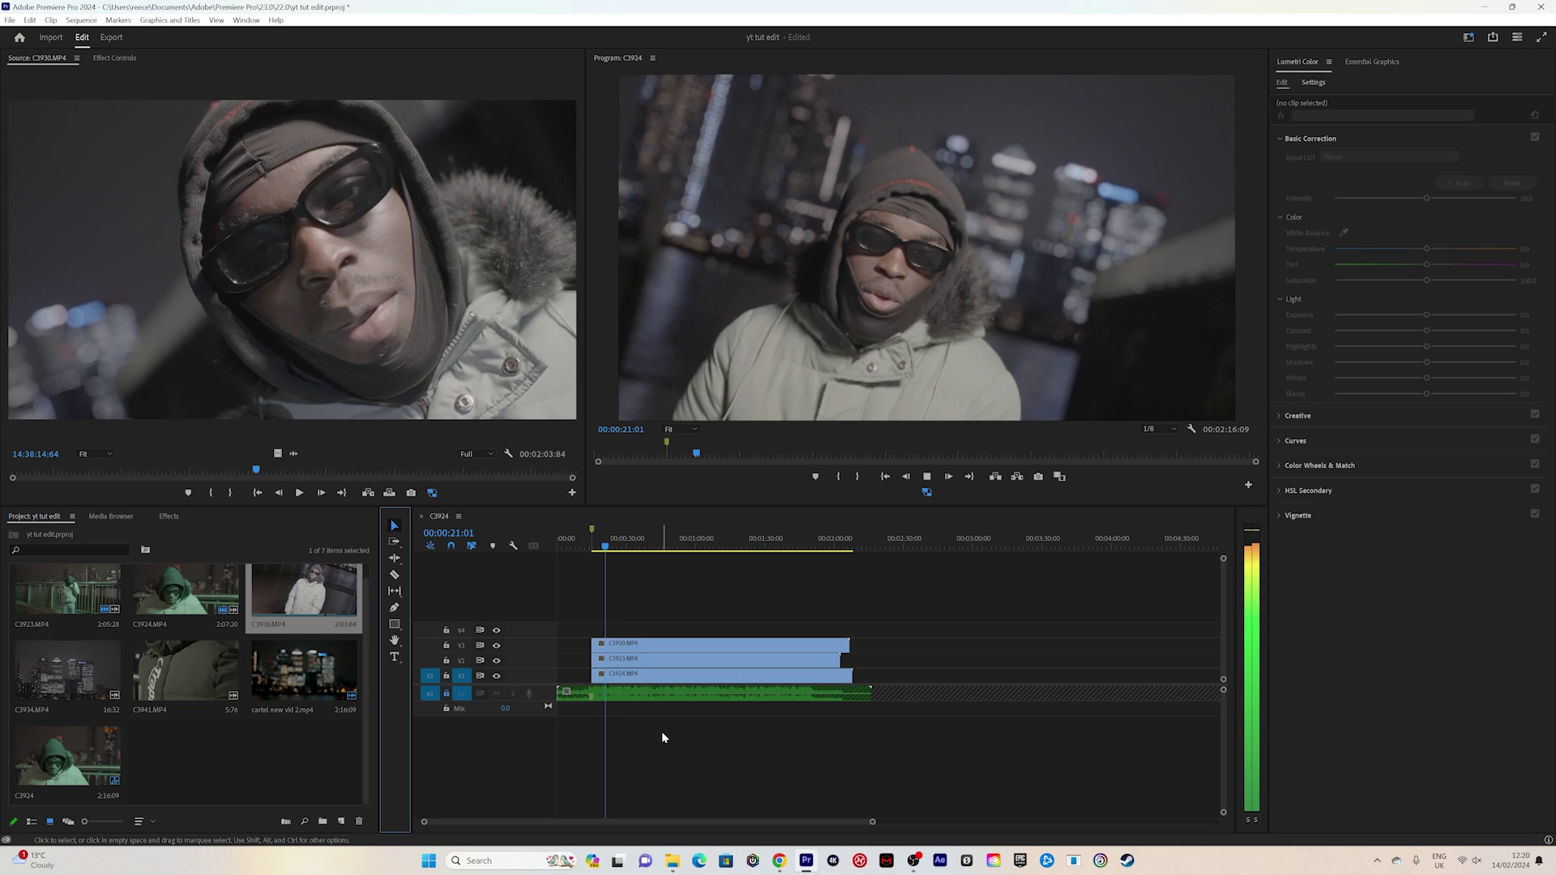
key("space")
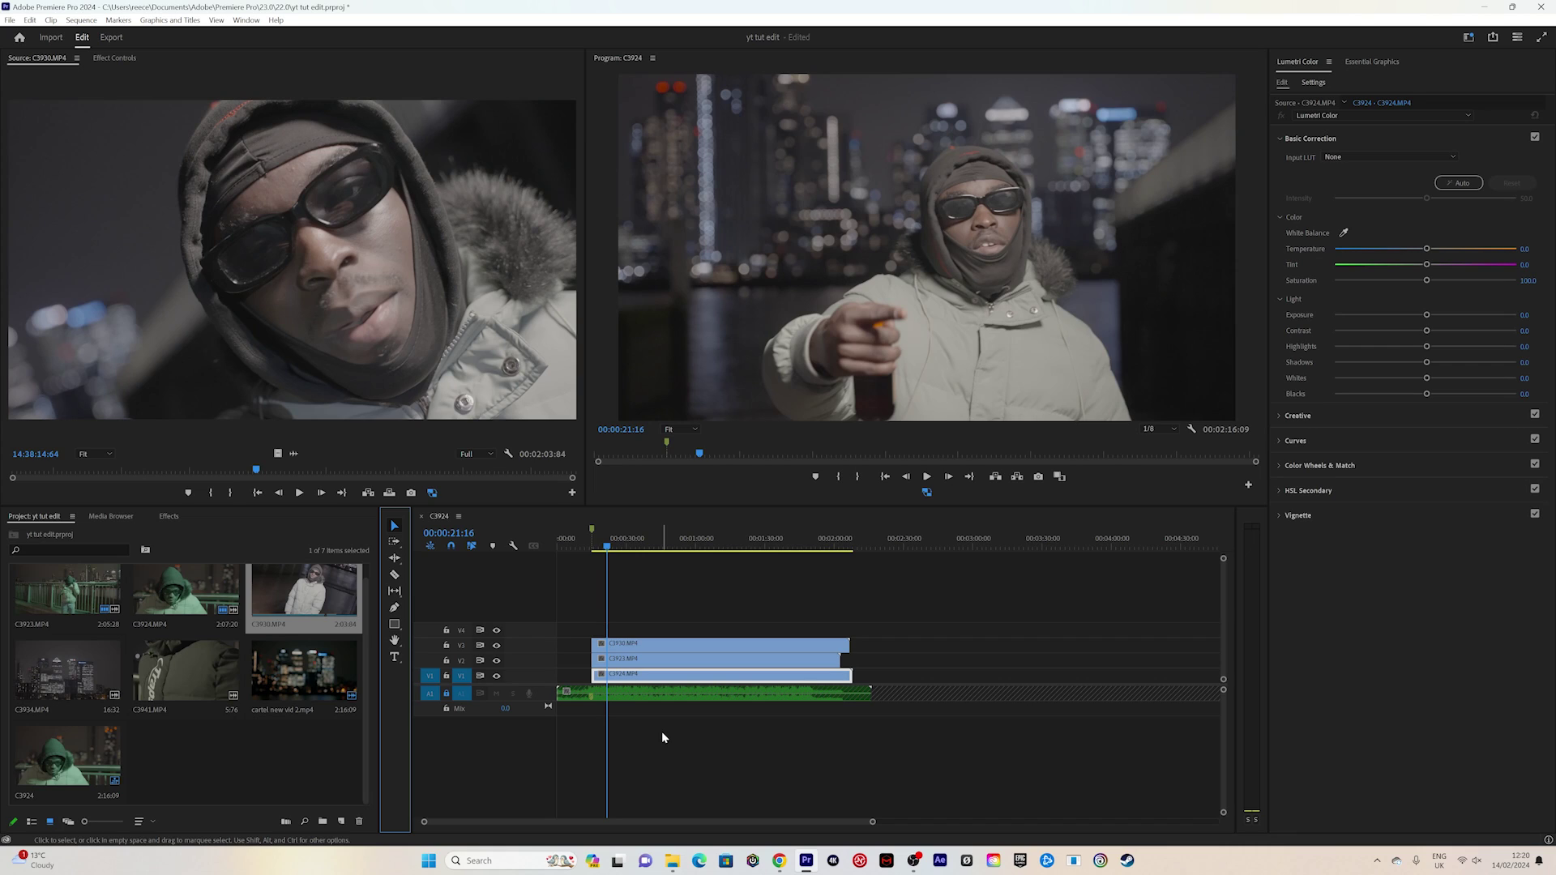
left_click(595, 552)
key("space")
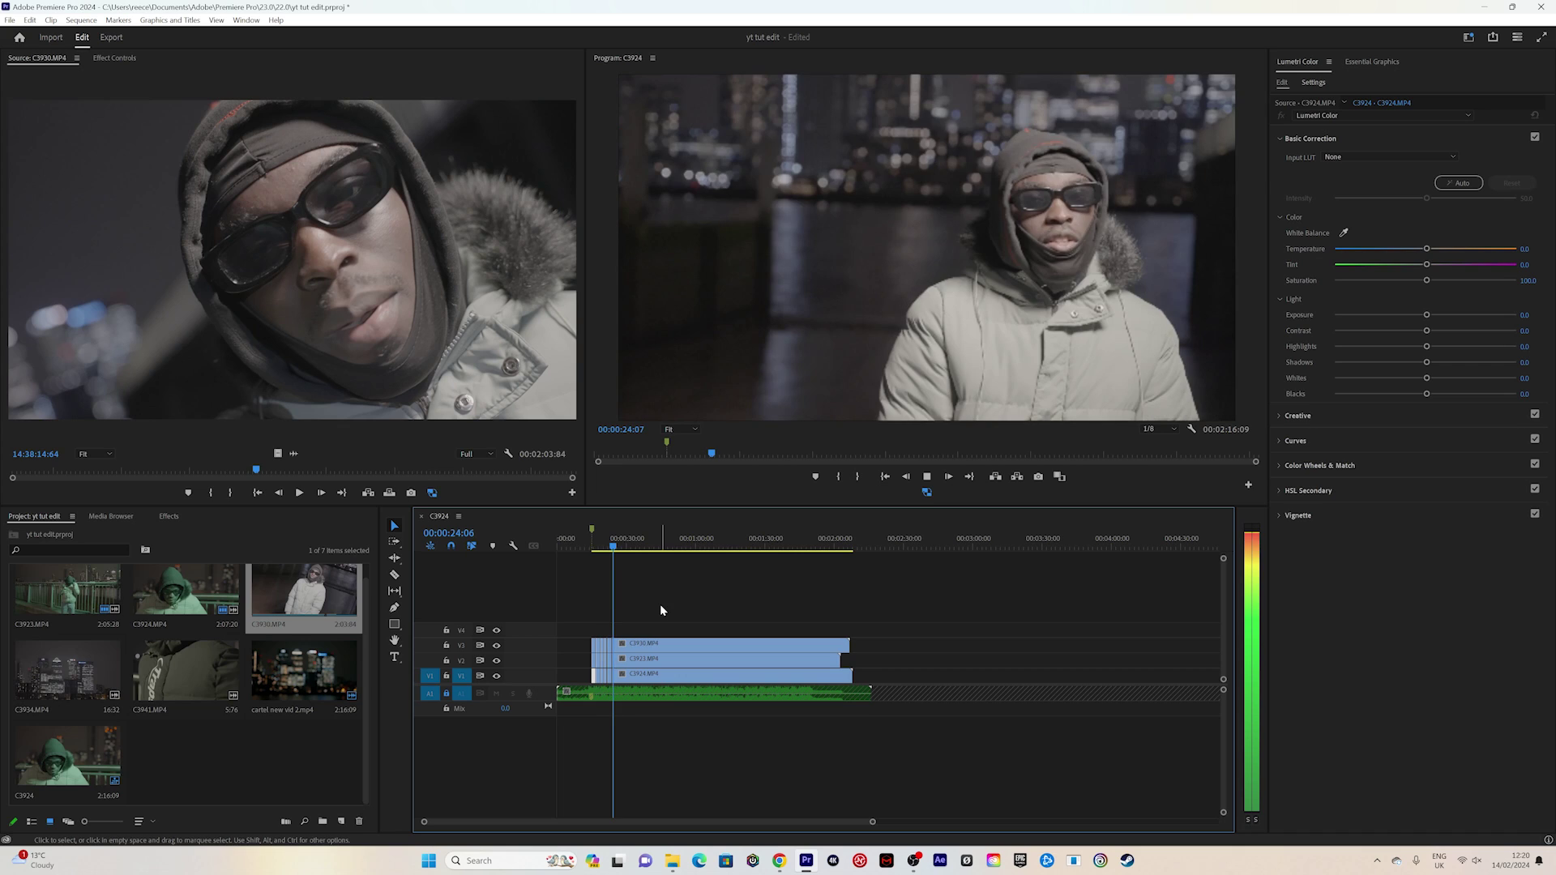
mouse_move(673, 548)
left_mouse_down()
mouse_move(854, 550)
mouse_move(683, 544)
left_mouse_up()
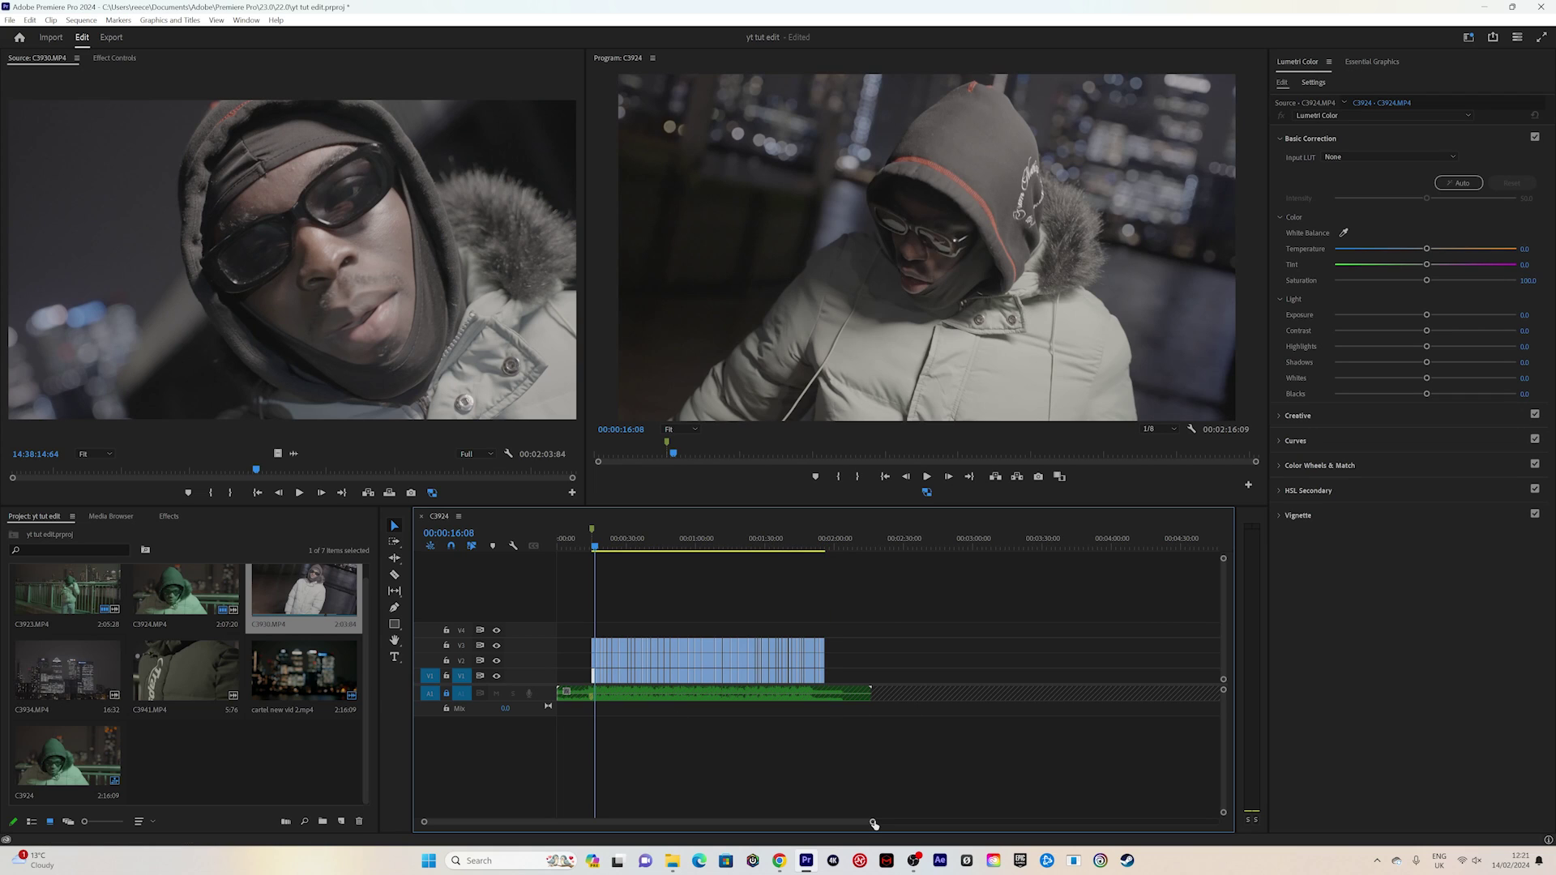
- Play the first cut segment from about 00:00:15:00 to review the C3930.MP4 take on V3
left_click_drag(872, 822, 642, 822)
key("equal")
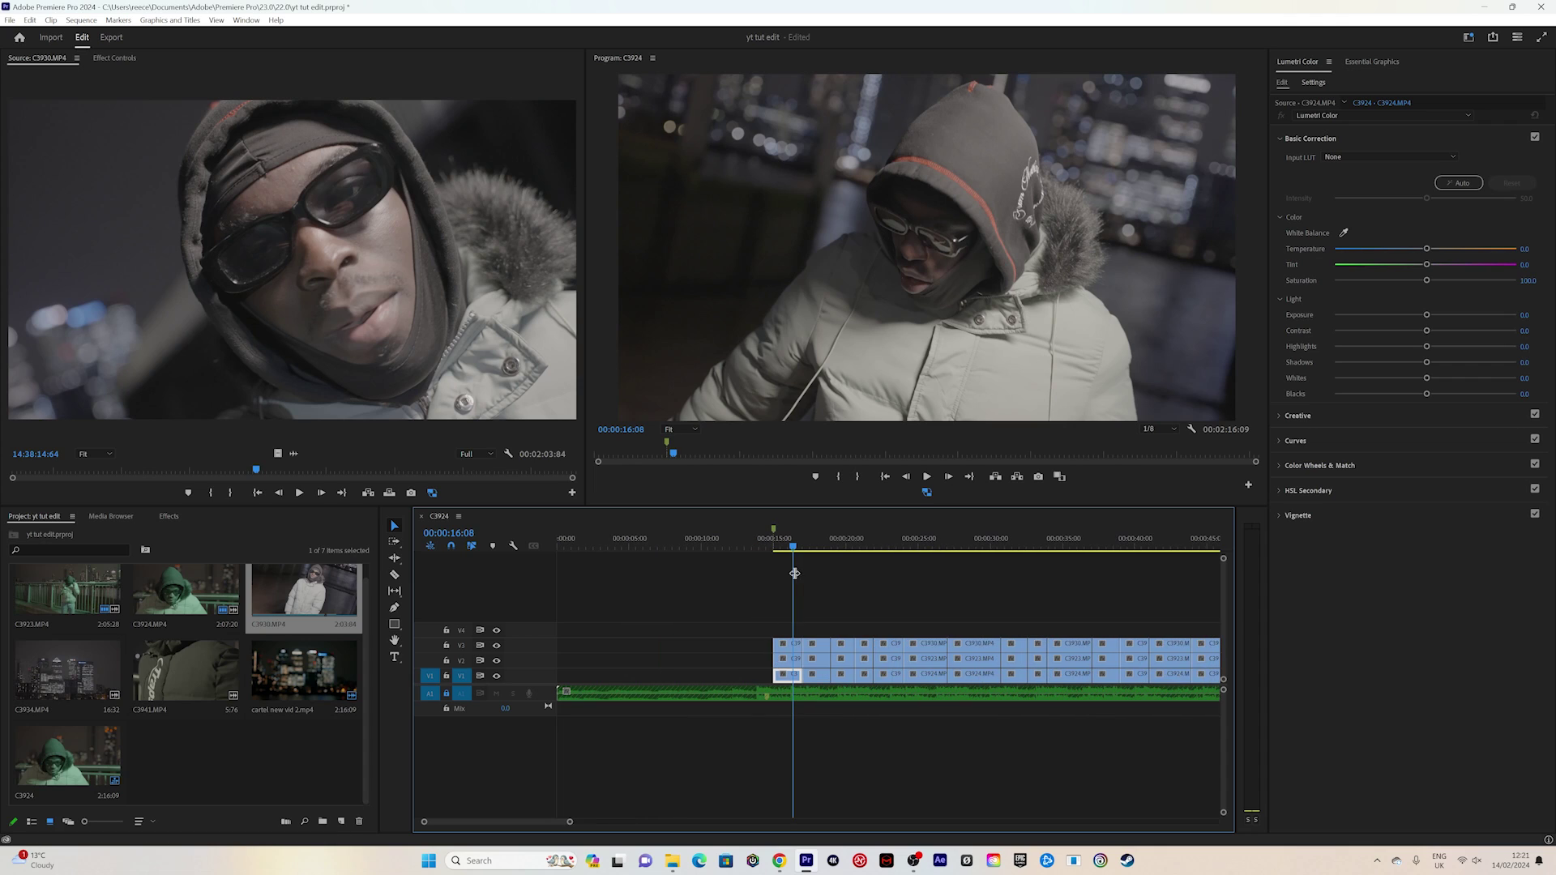
left_click_drag(792, 559, 777, 554)
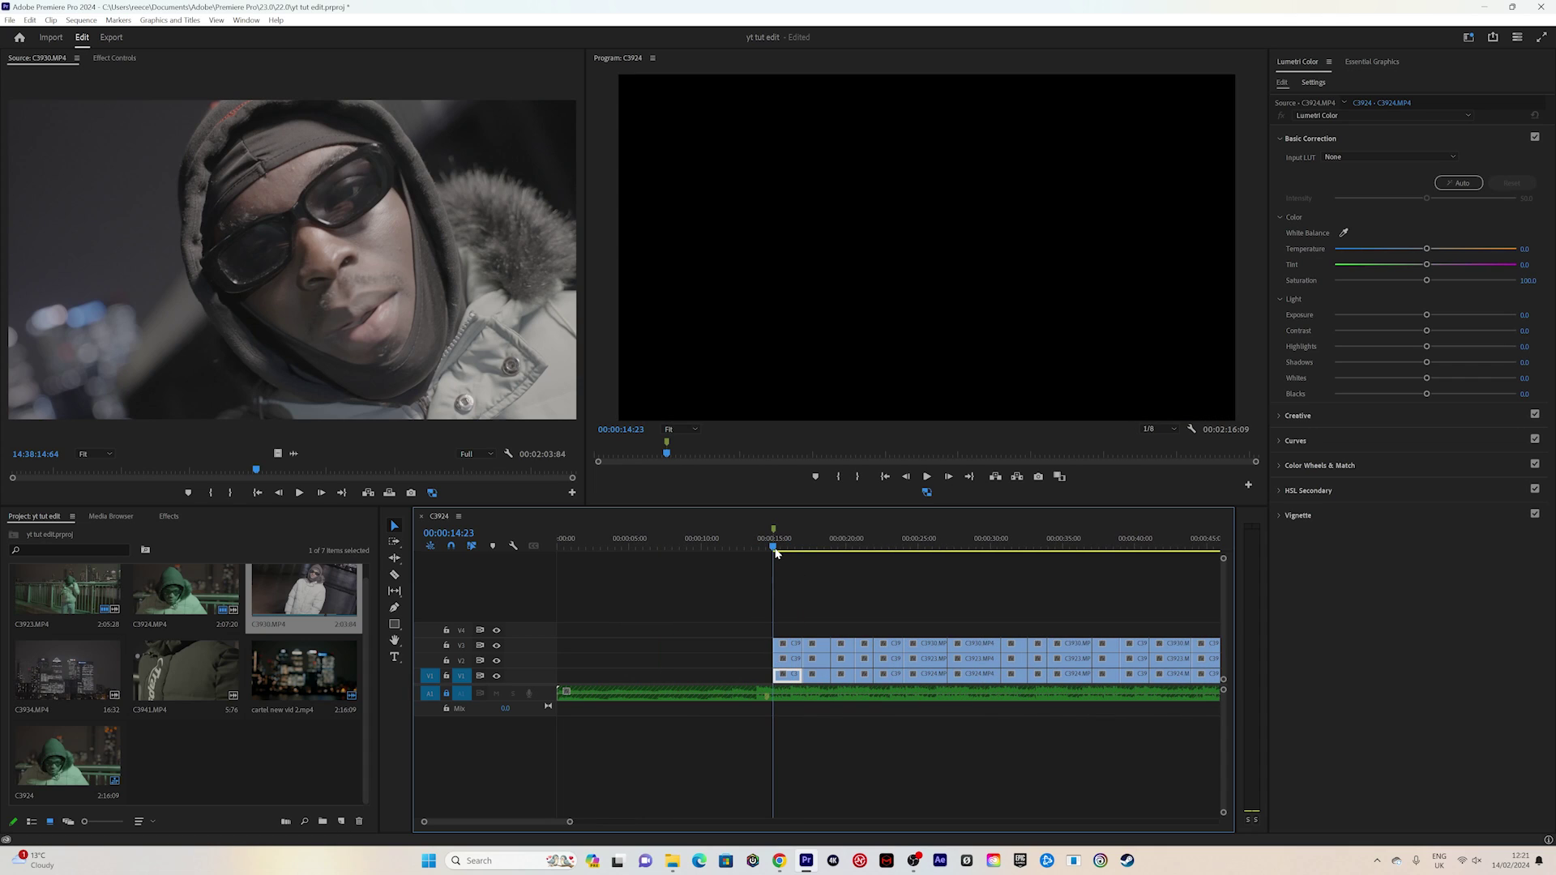
key("space")
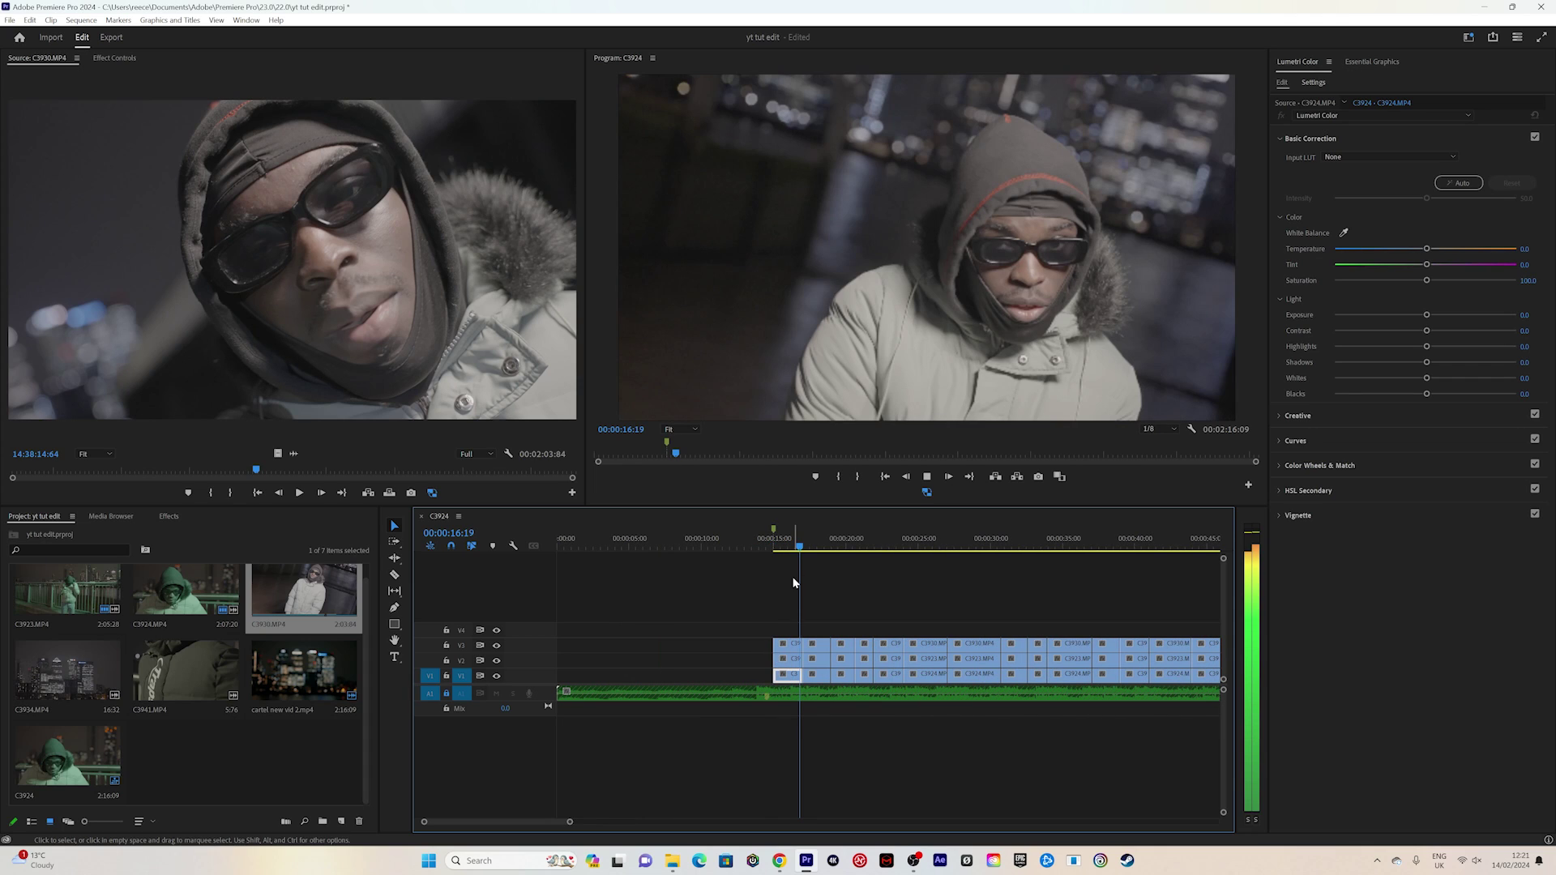
left_click(778, 548)
key("space")
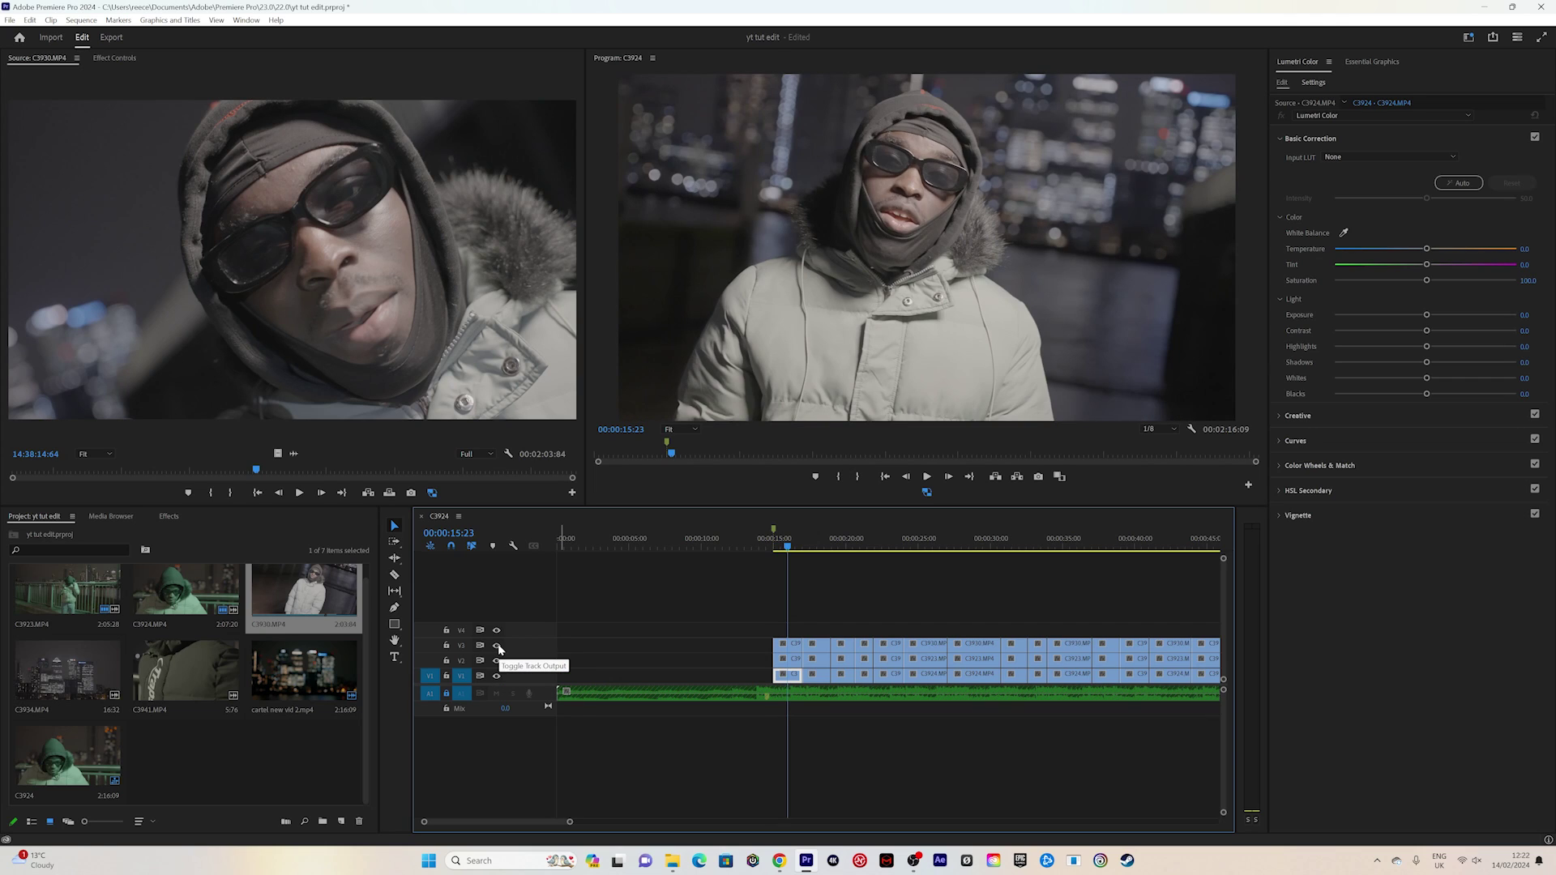
- Hide the output of V3 and V2 in turn and play the first segment to compare the takes beneath
left_click(497, 646)
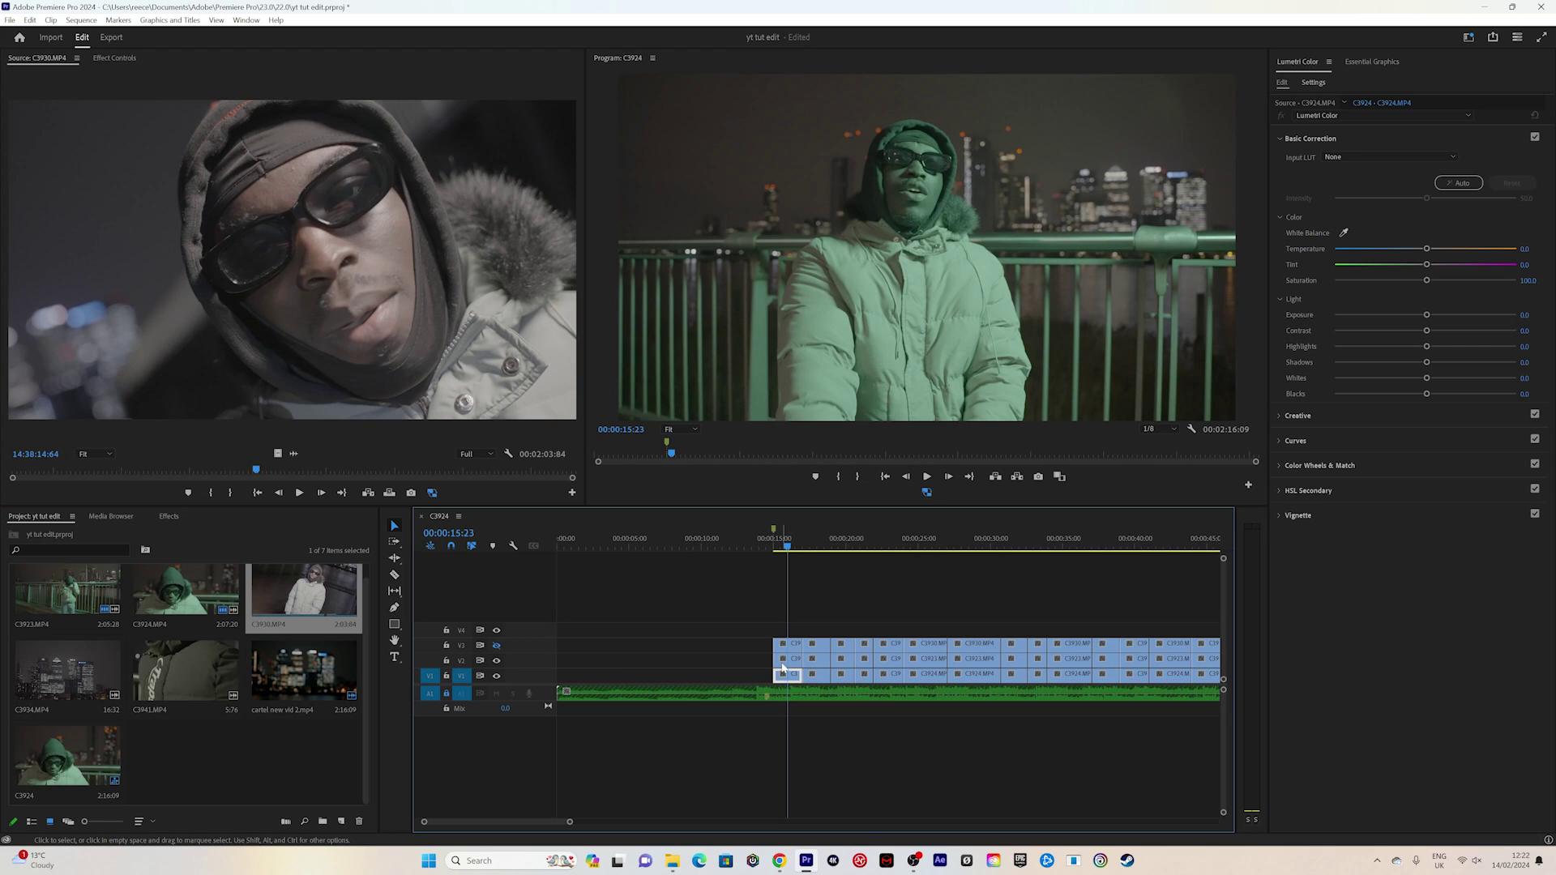
left_click(776, 551)
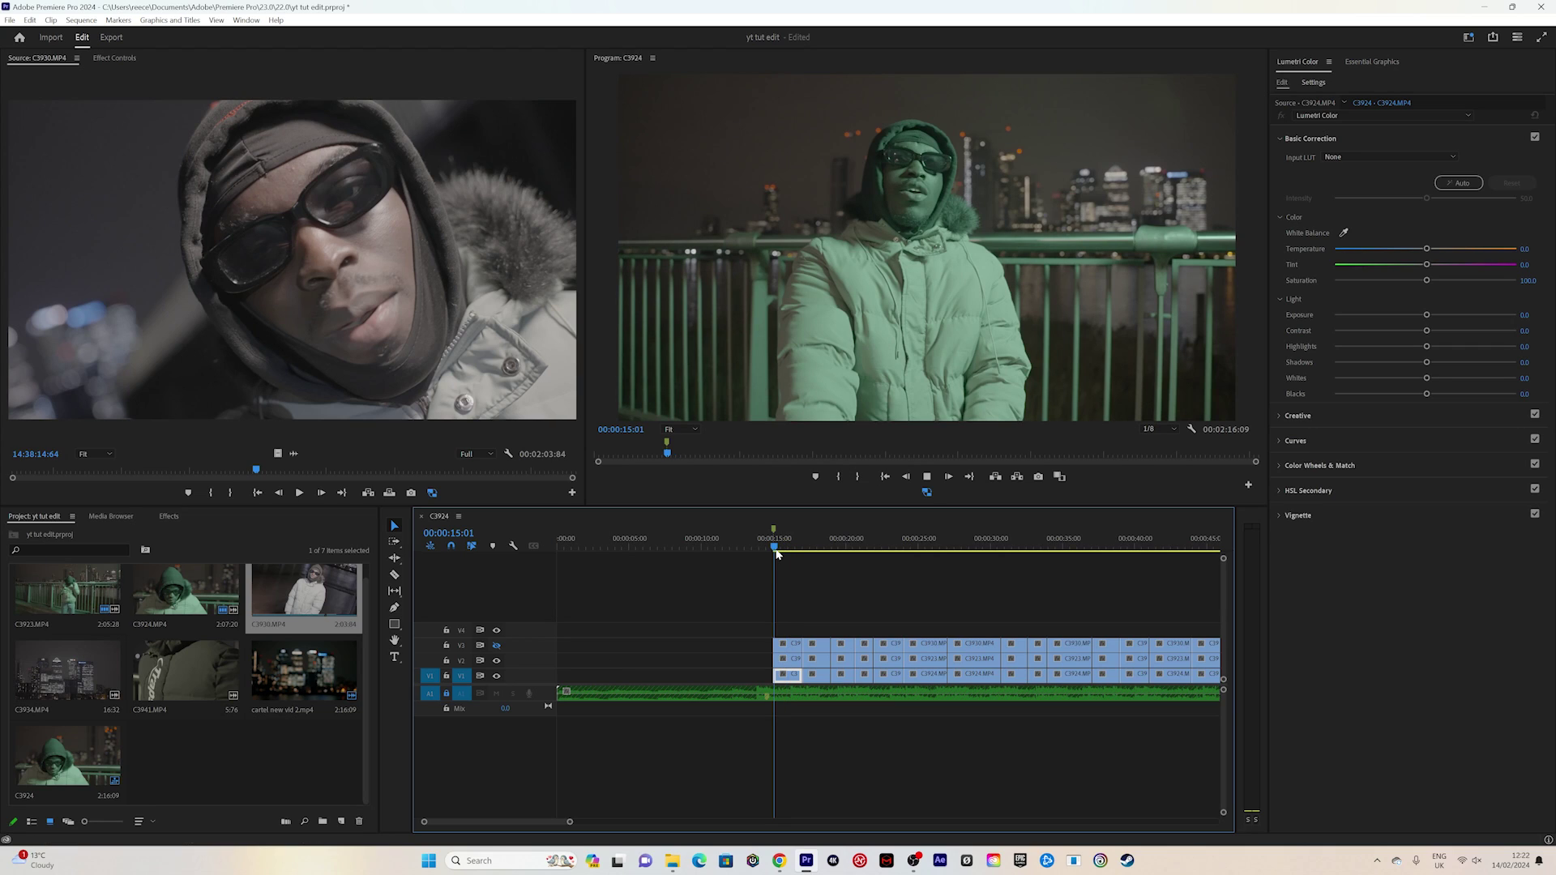
key("space")
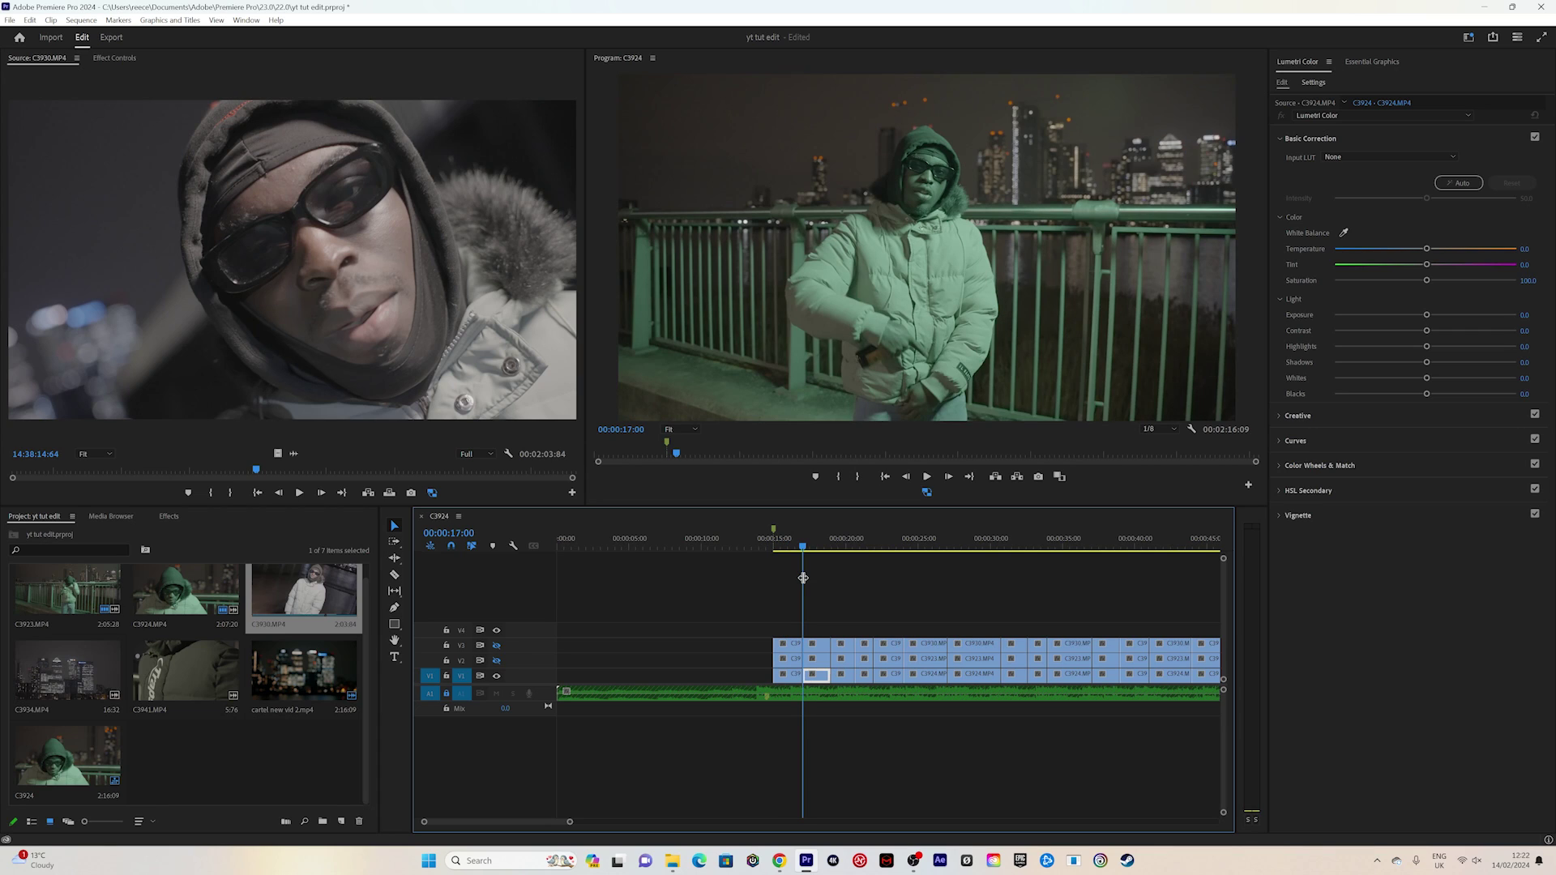
key("Up")
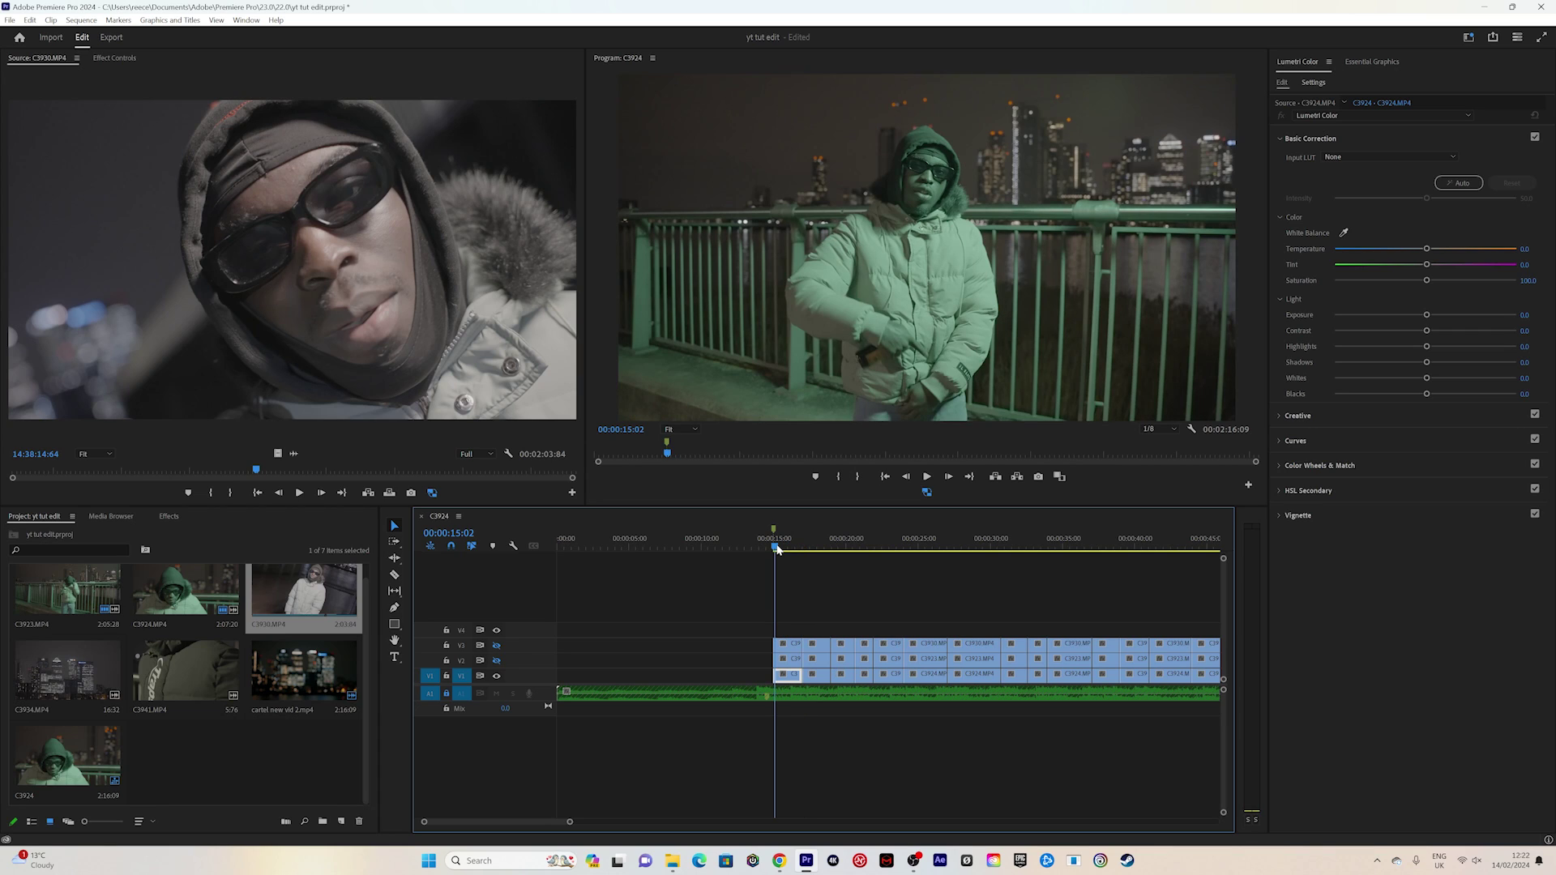
key("space")
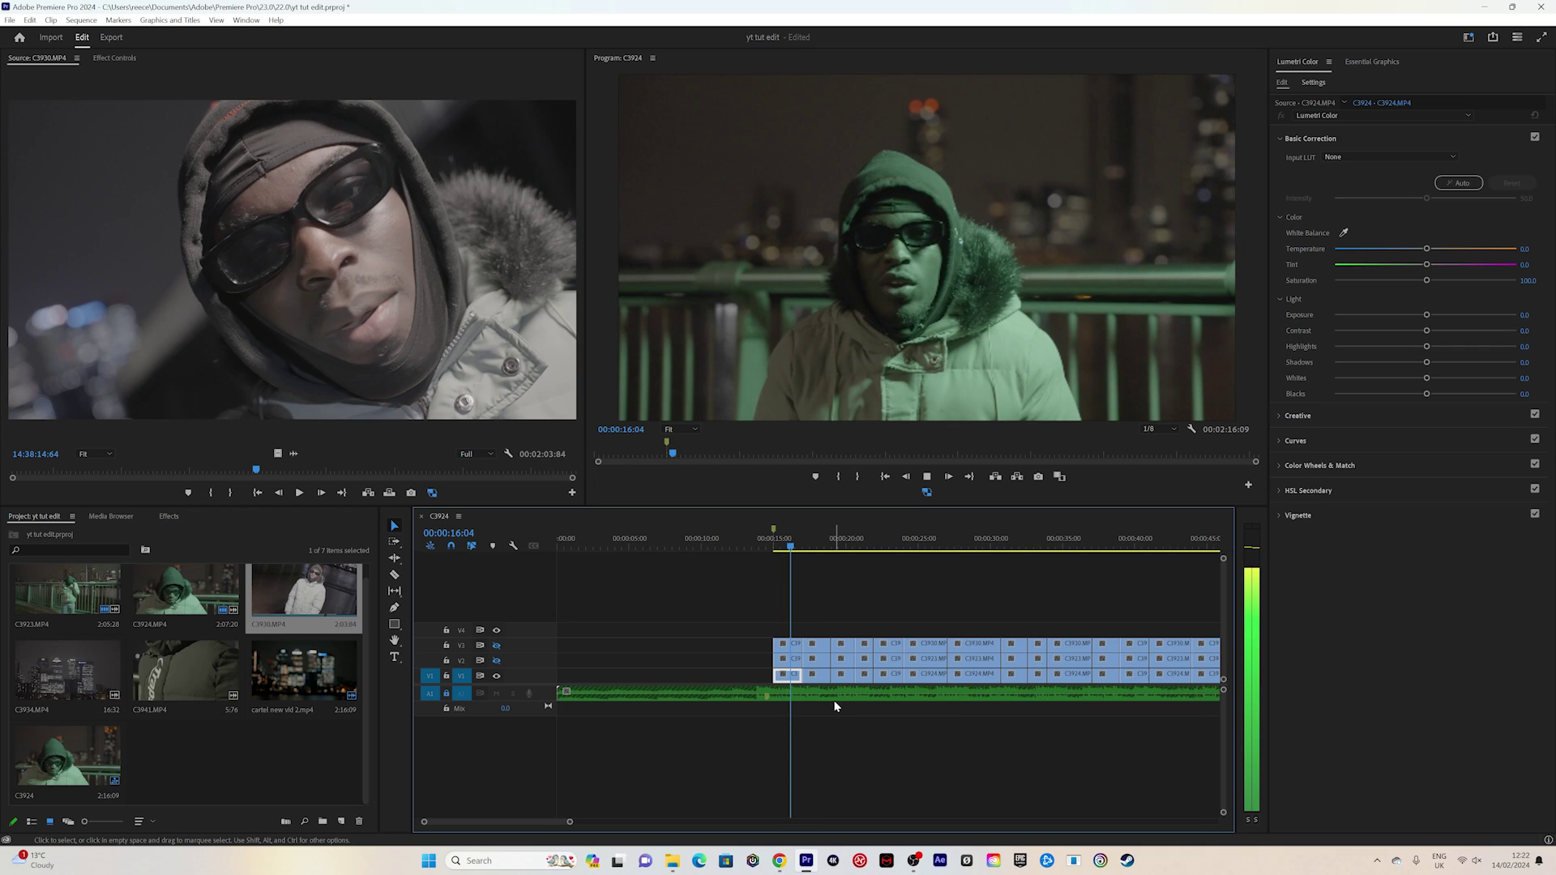
key("space")
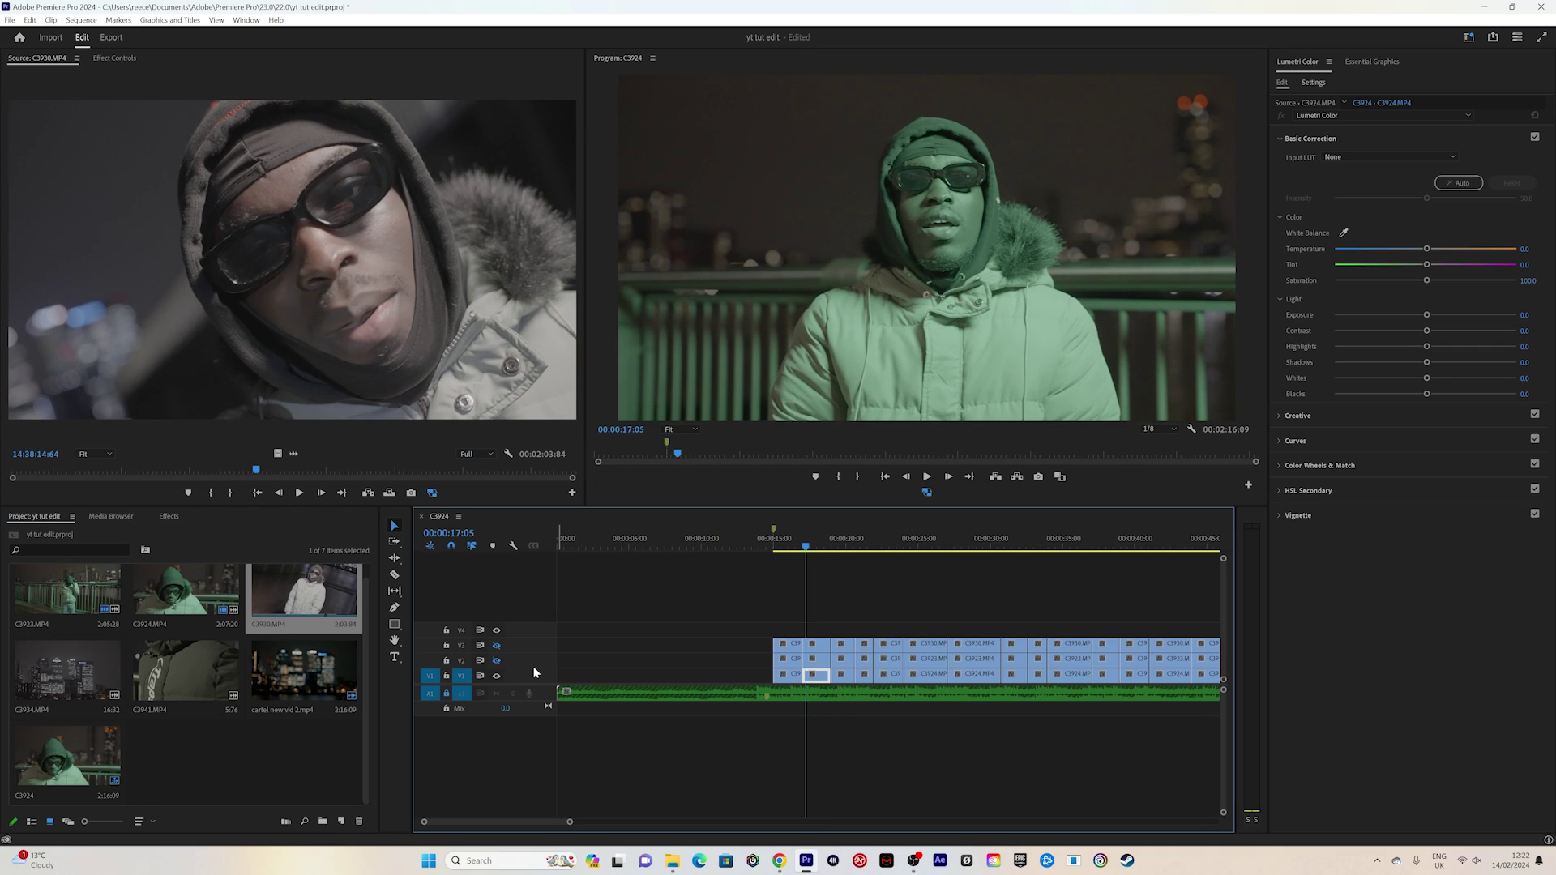
- Turn the output of V2 and V3 back on and delete their first segments, keeping the C3924.MP4 take on V1
left_click(497, 661)
left_click(497, 646)
left_click_drag(776, 616, 788, 658)
key("Delete")
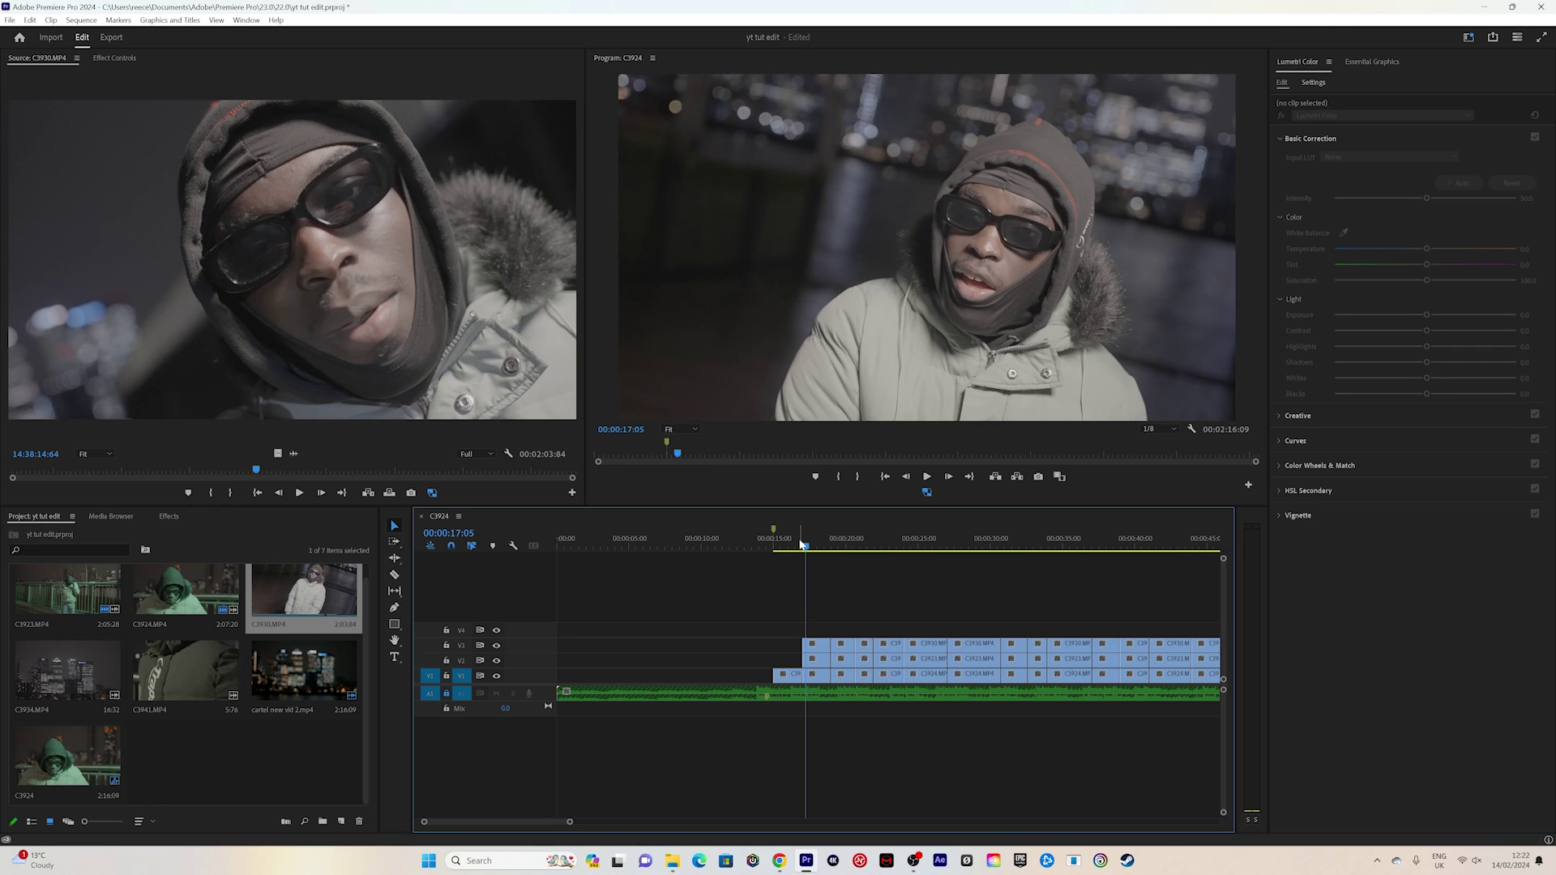
left_click_drag(802, 545, 797, 545)
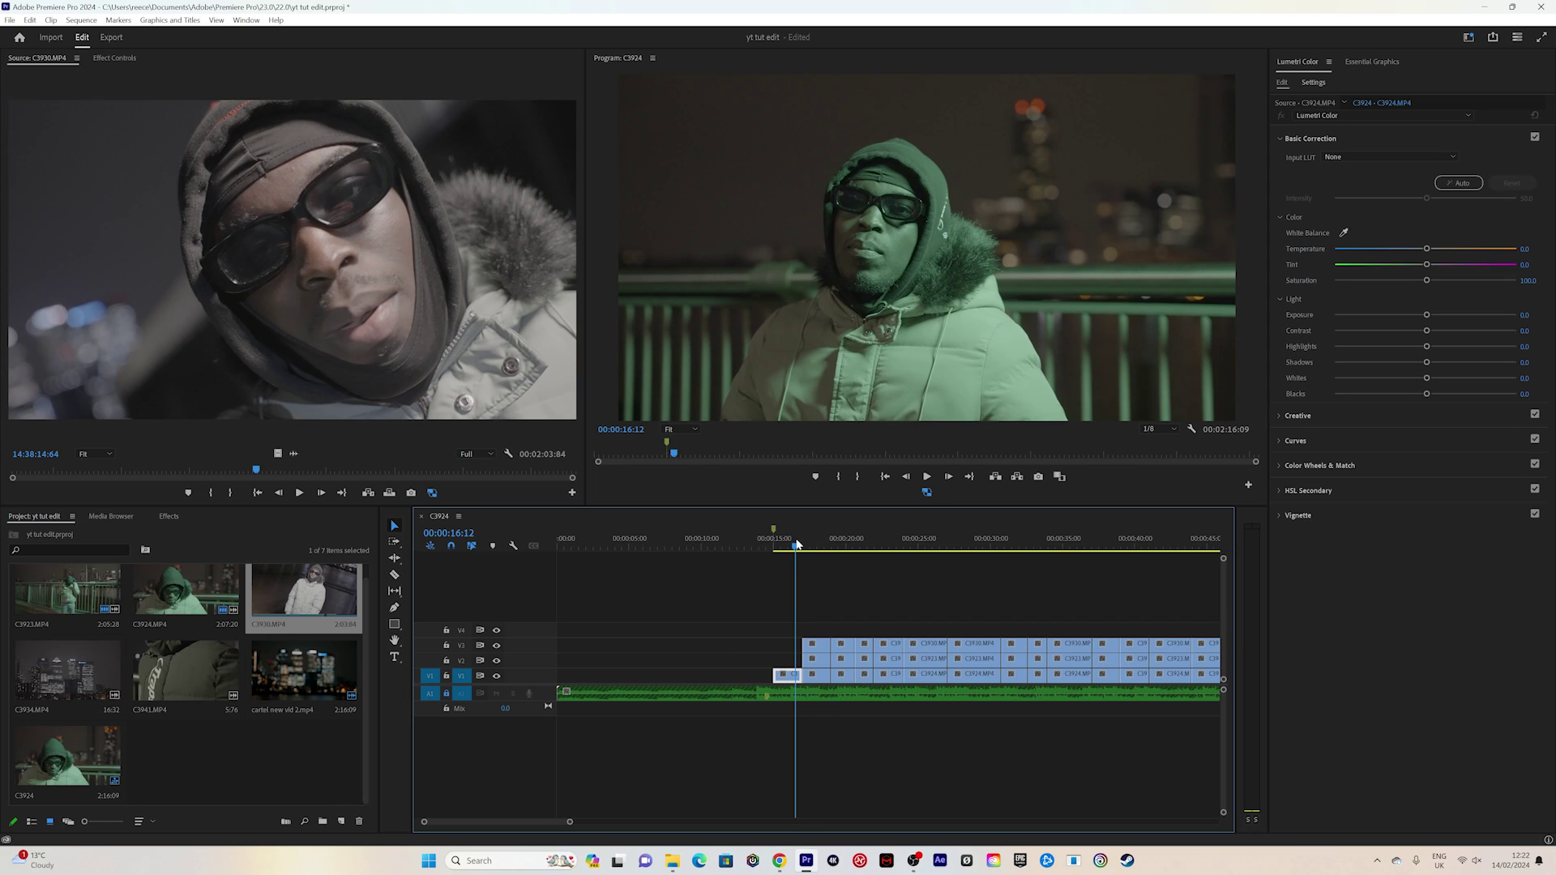
- Delete the second segment on V3 to use the C3923.MP4 take on V2, and play it
left_click_drag(797, 544, 824, 545)
left_click(817, 645)
key("Delete")
left_click(805, 548)
key("space")
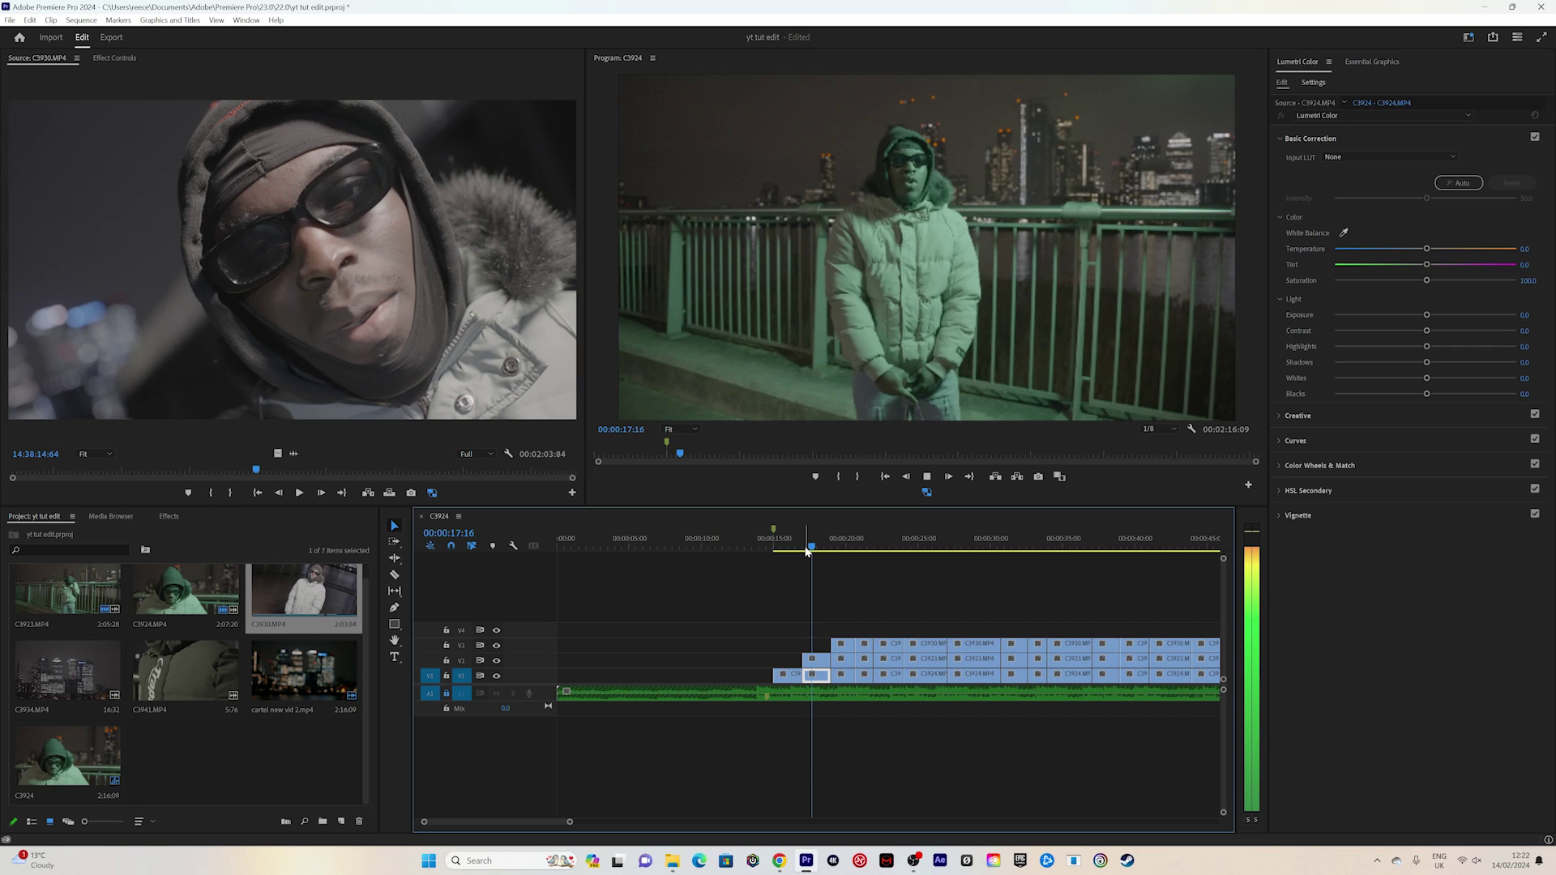
- Check the third segment's V3 take, delete the fourth segment on V3 around 00:00:20:21, and play on from there
key("space")
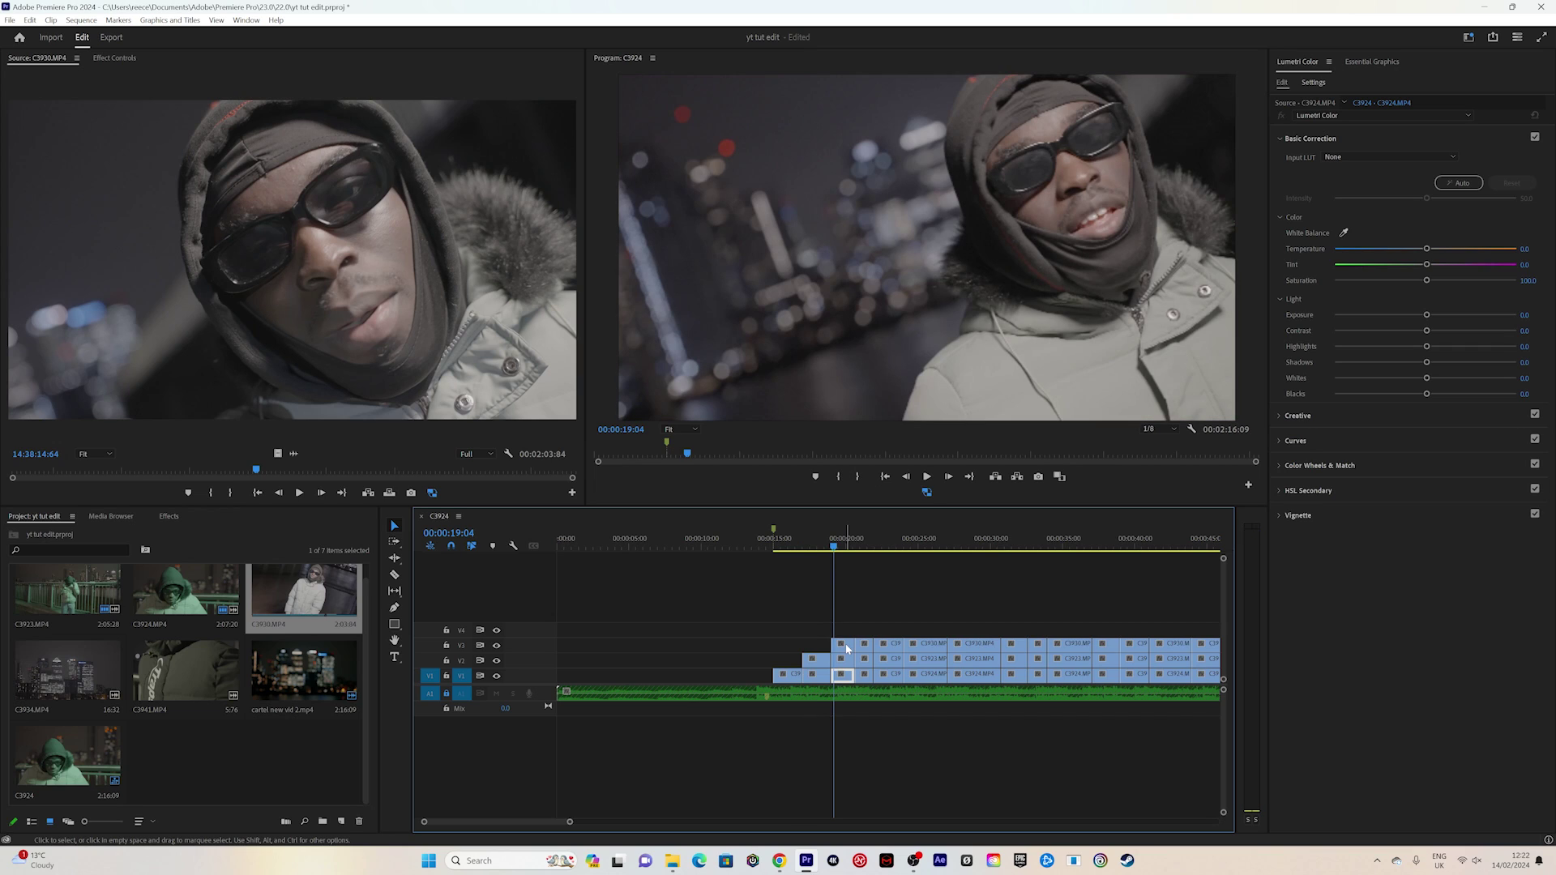
key("space")
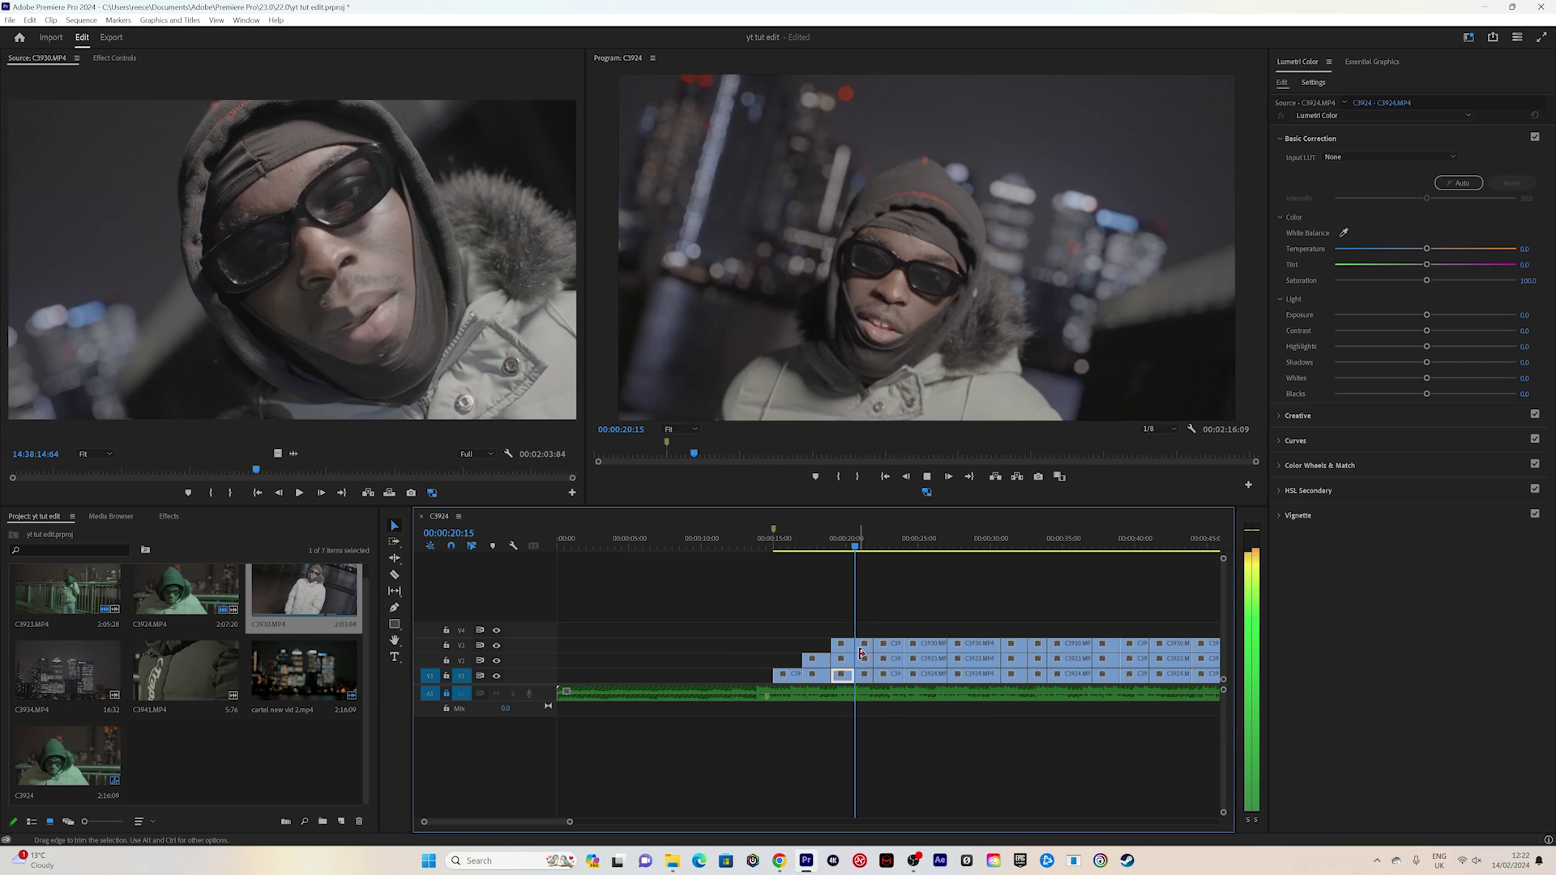
left_click(861, 649)
key("Delete")
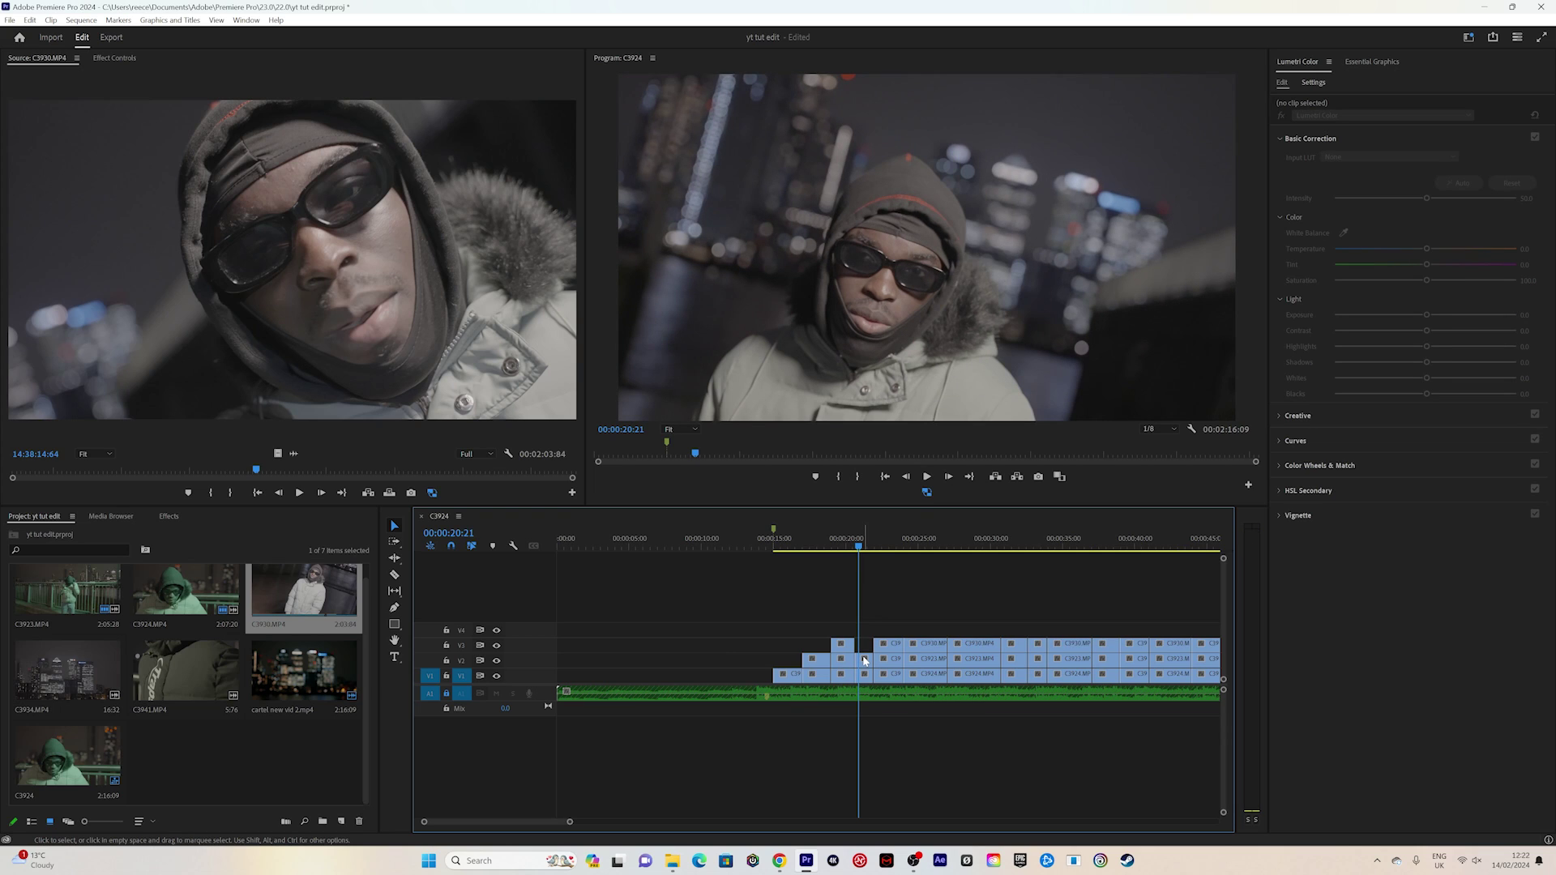
key("space")
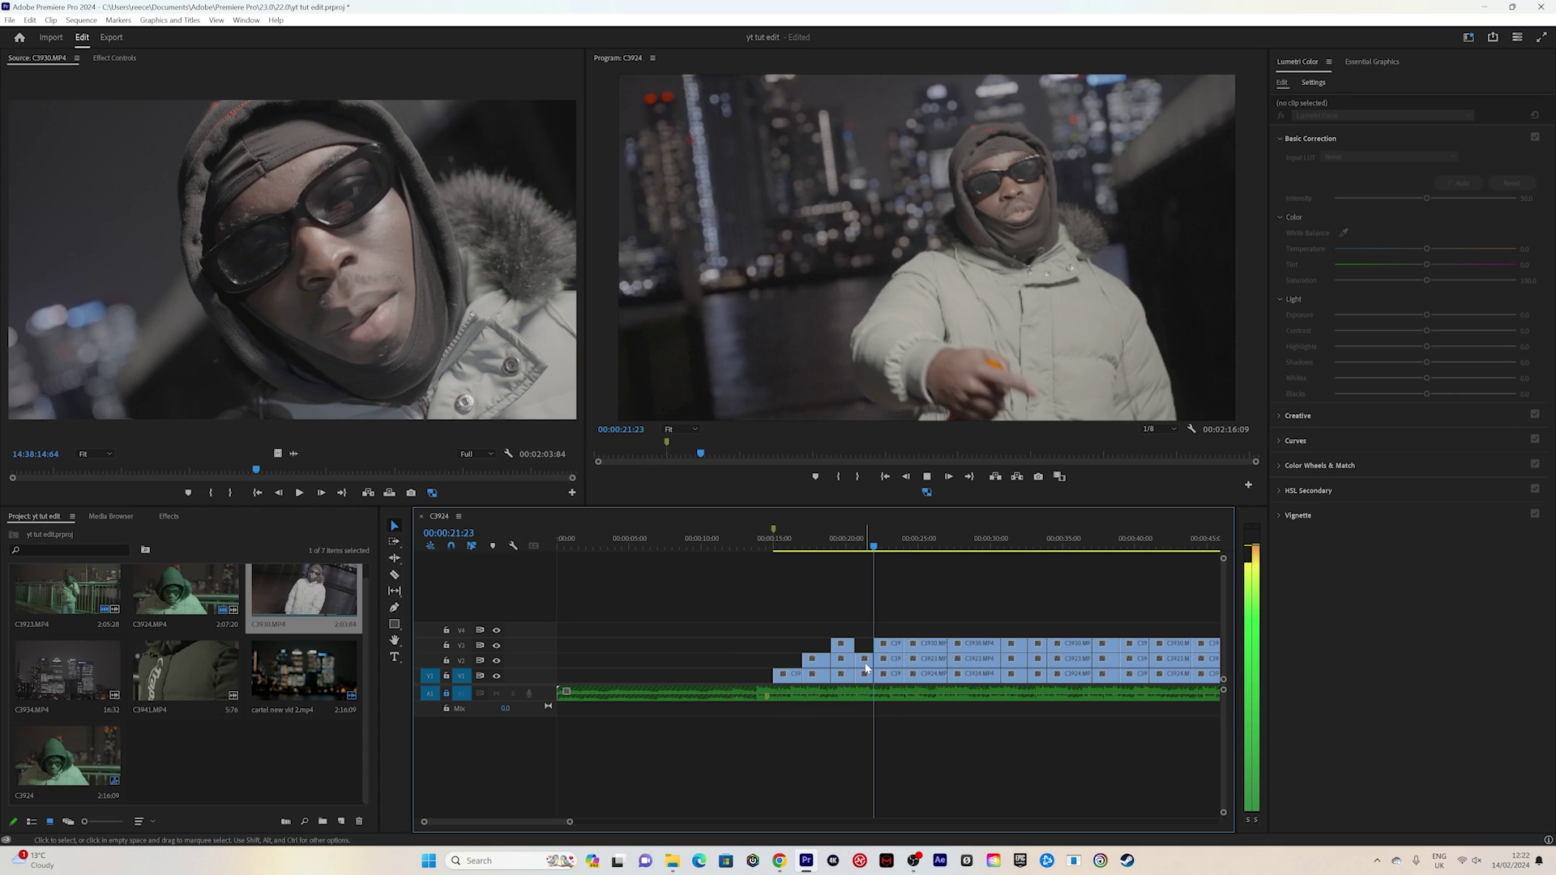
- Delete the fifth segment's clips on V3 and V2, keeping the C3924.MP4 take on V1, and play it
left_click(886, 649)
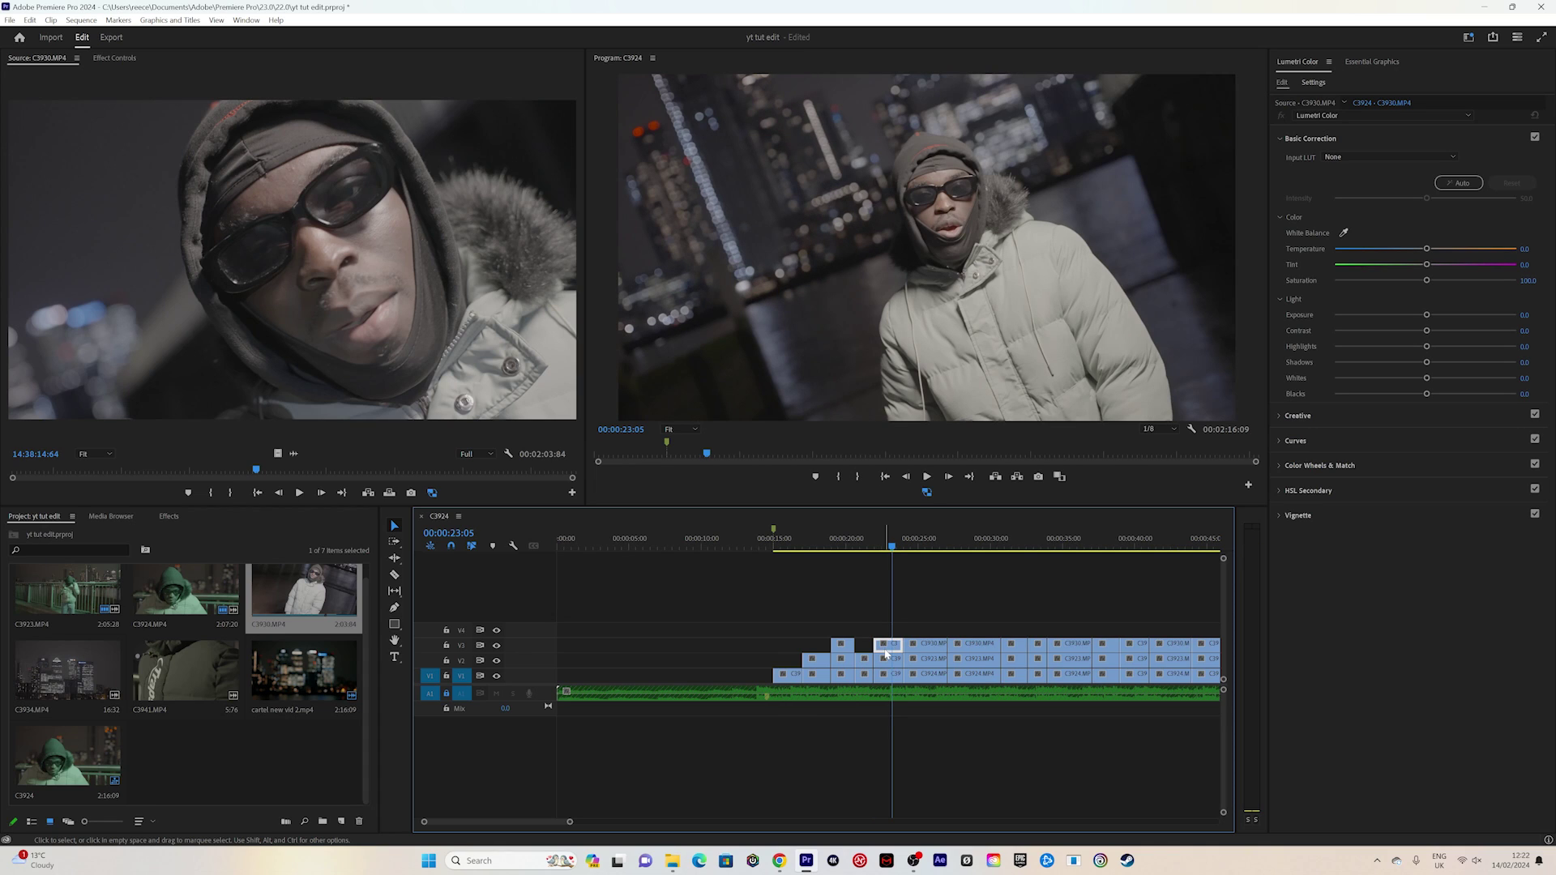
key("Delete")
left_click(881, 663)
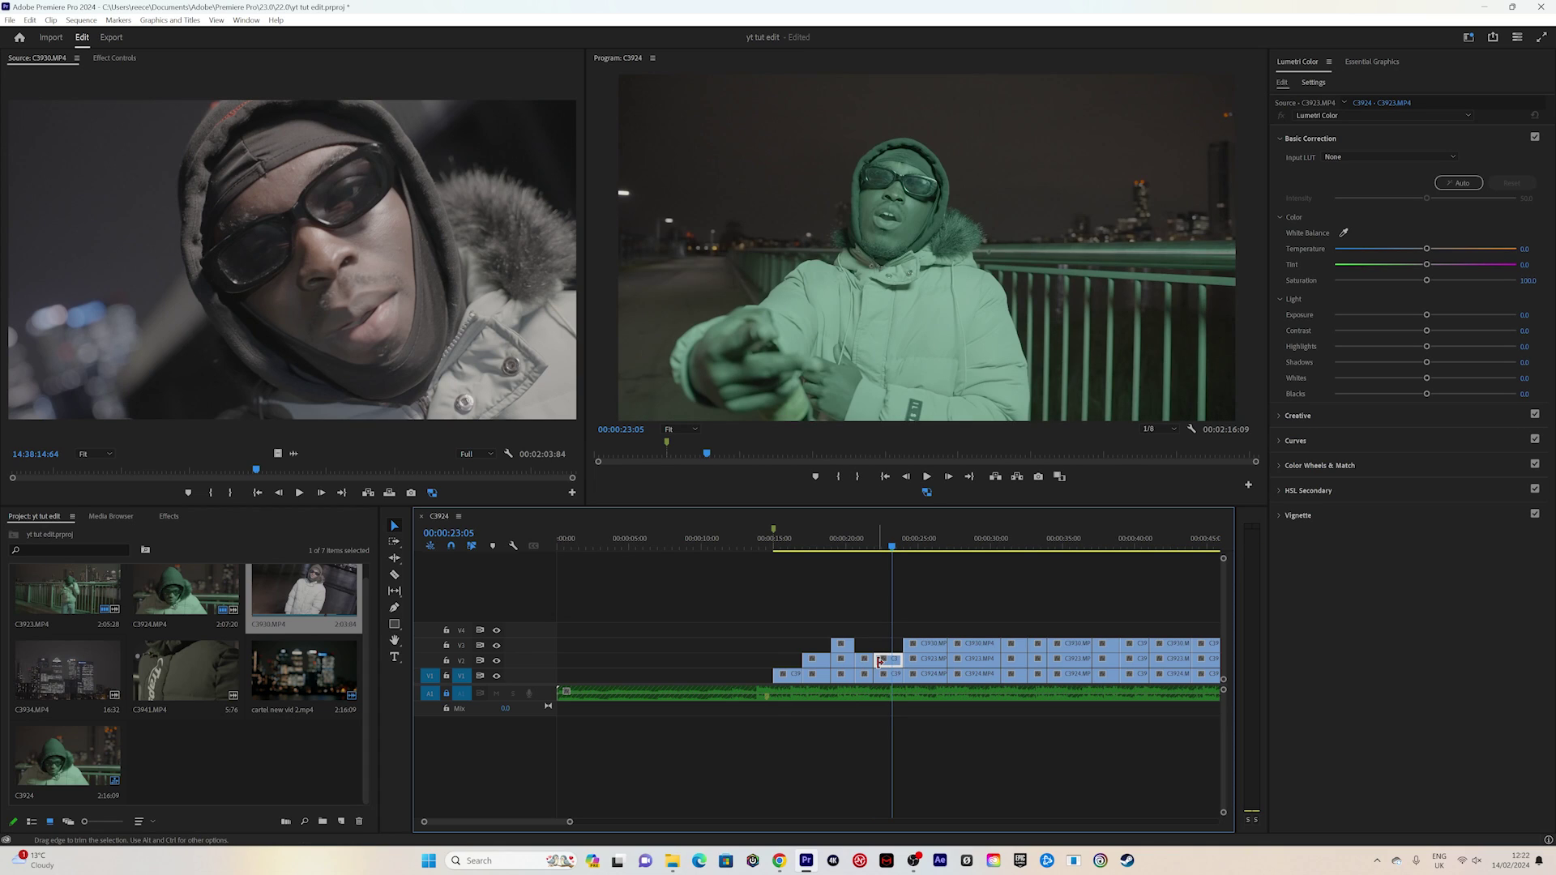
key("Delete")
left_click(878, 546)
key("space")
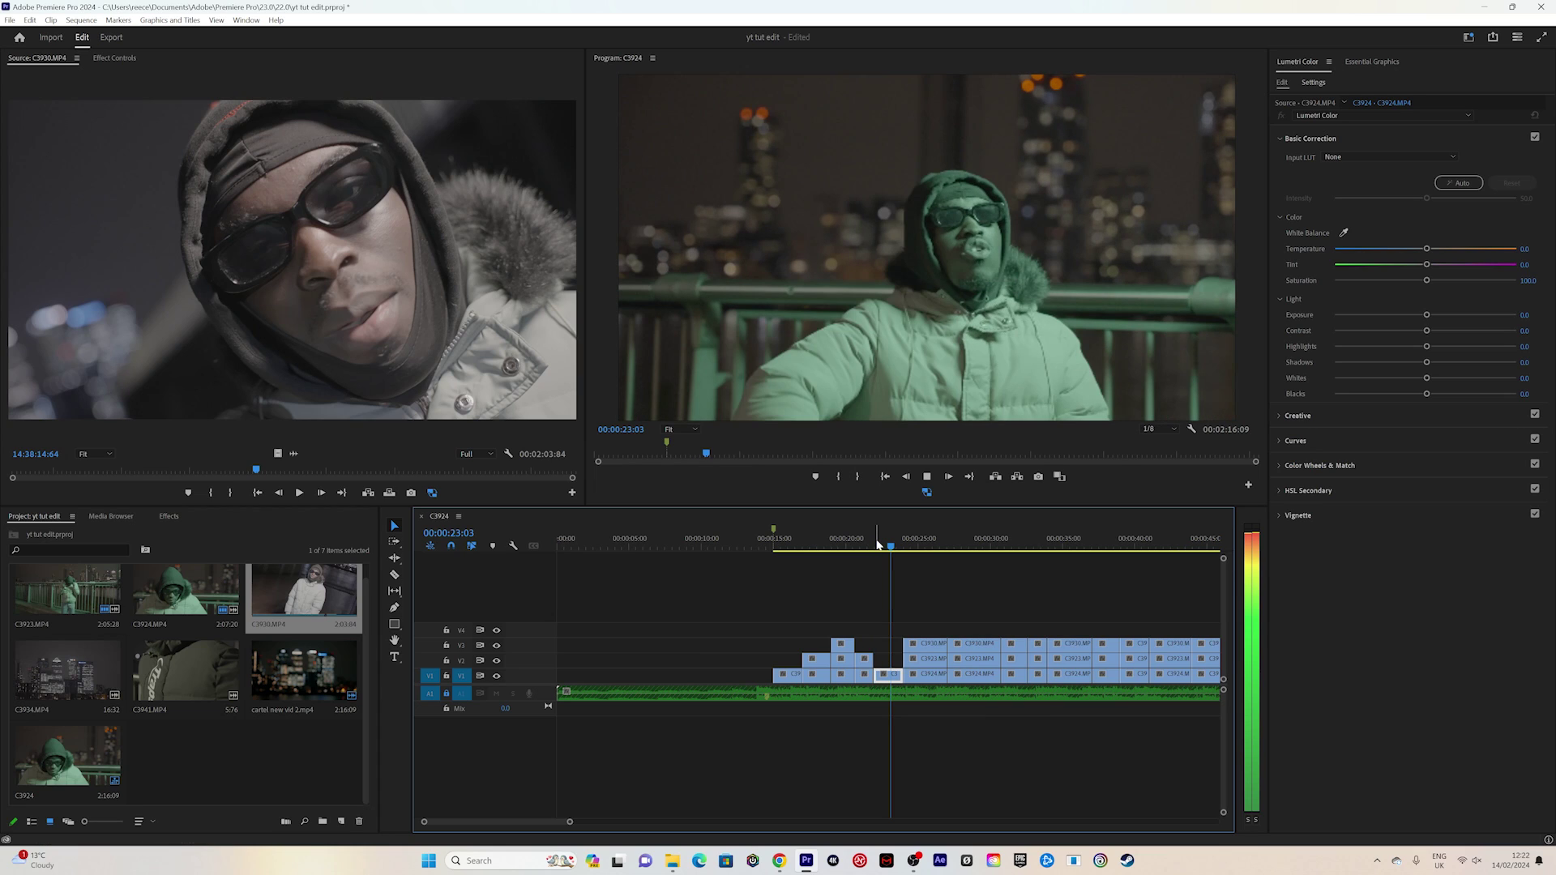
- Delete the sixth segment on V3 near 00:00:24:04, keeping the C3923.MP4 take on V2, and play it
left_click(919, 641)
key("Delete")
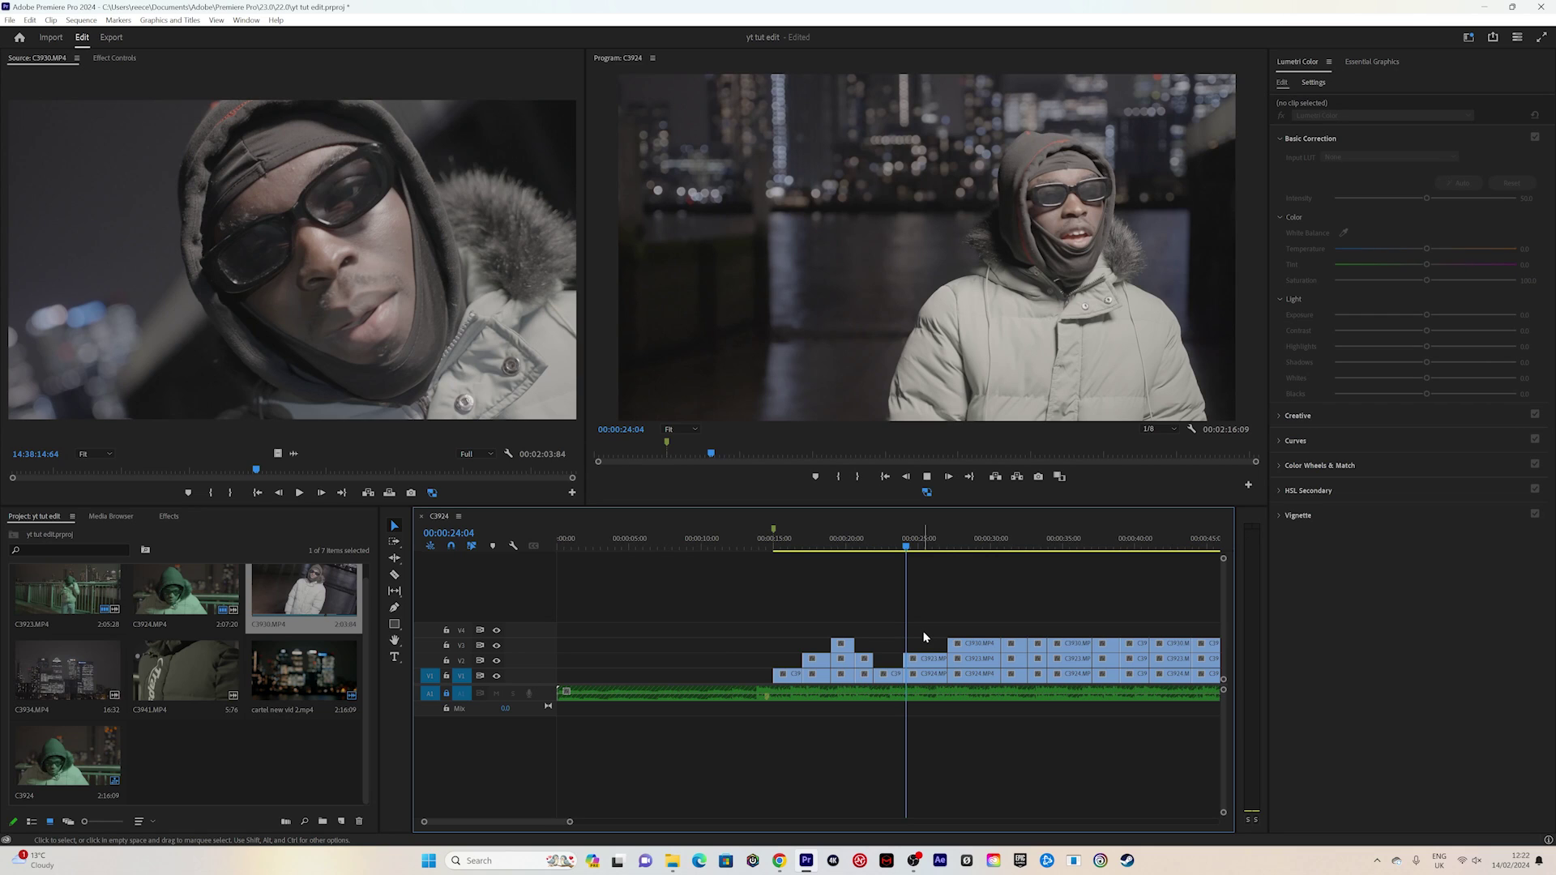
key("space")
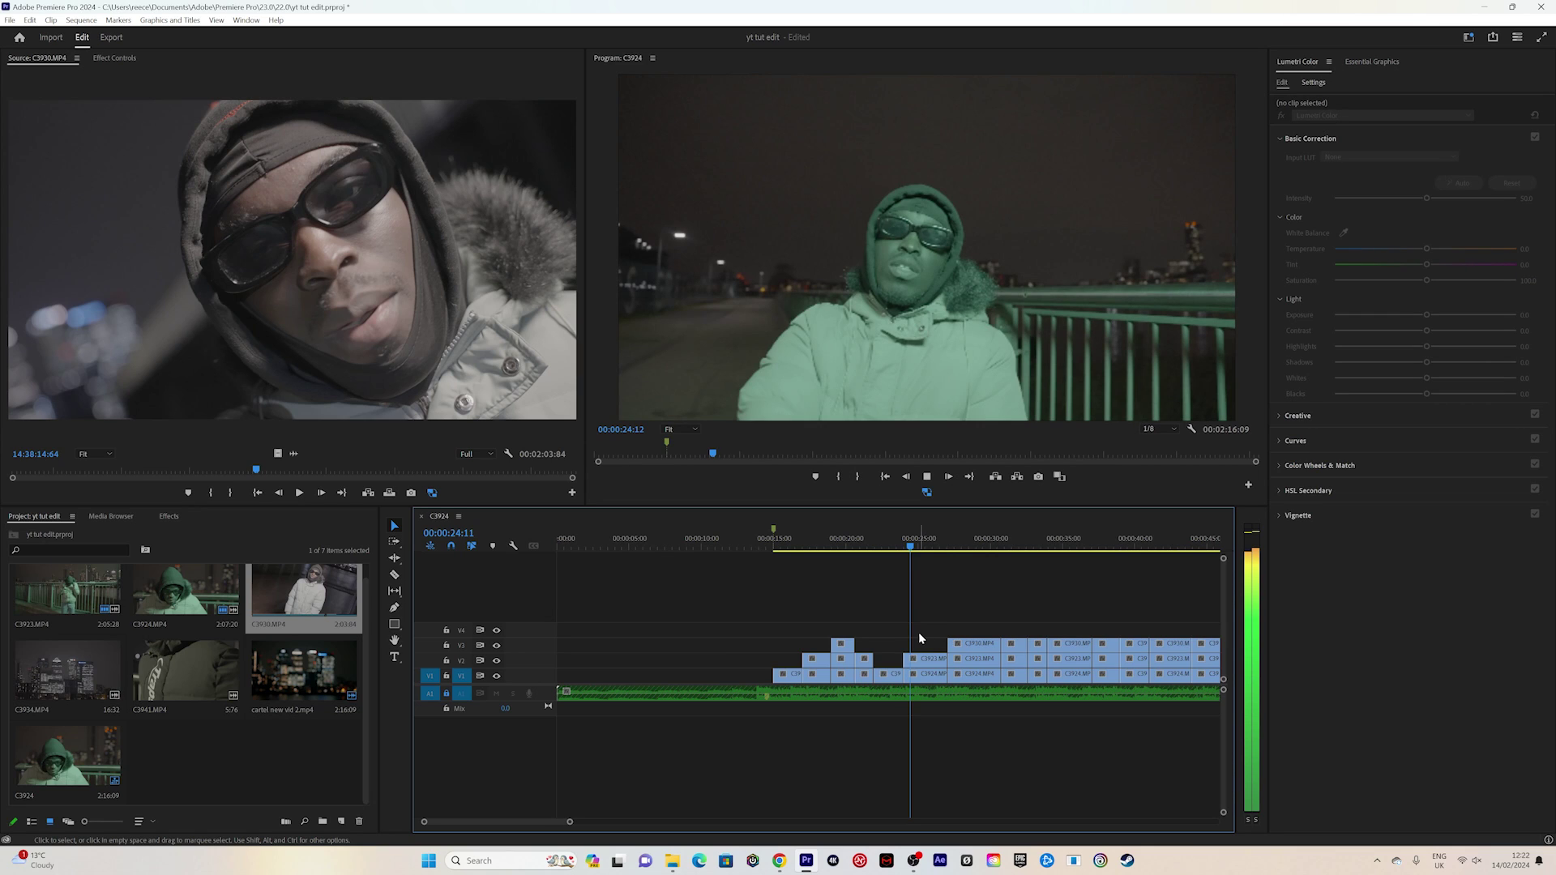
- Review the edited segments from about 00:00:15:22 to 00:00:27:09 to check the chosen takes
left_click(789, 548)
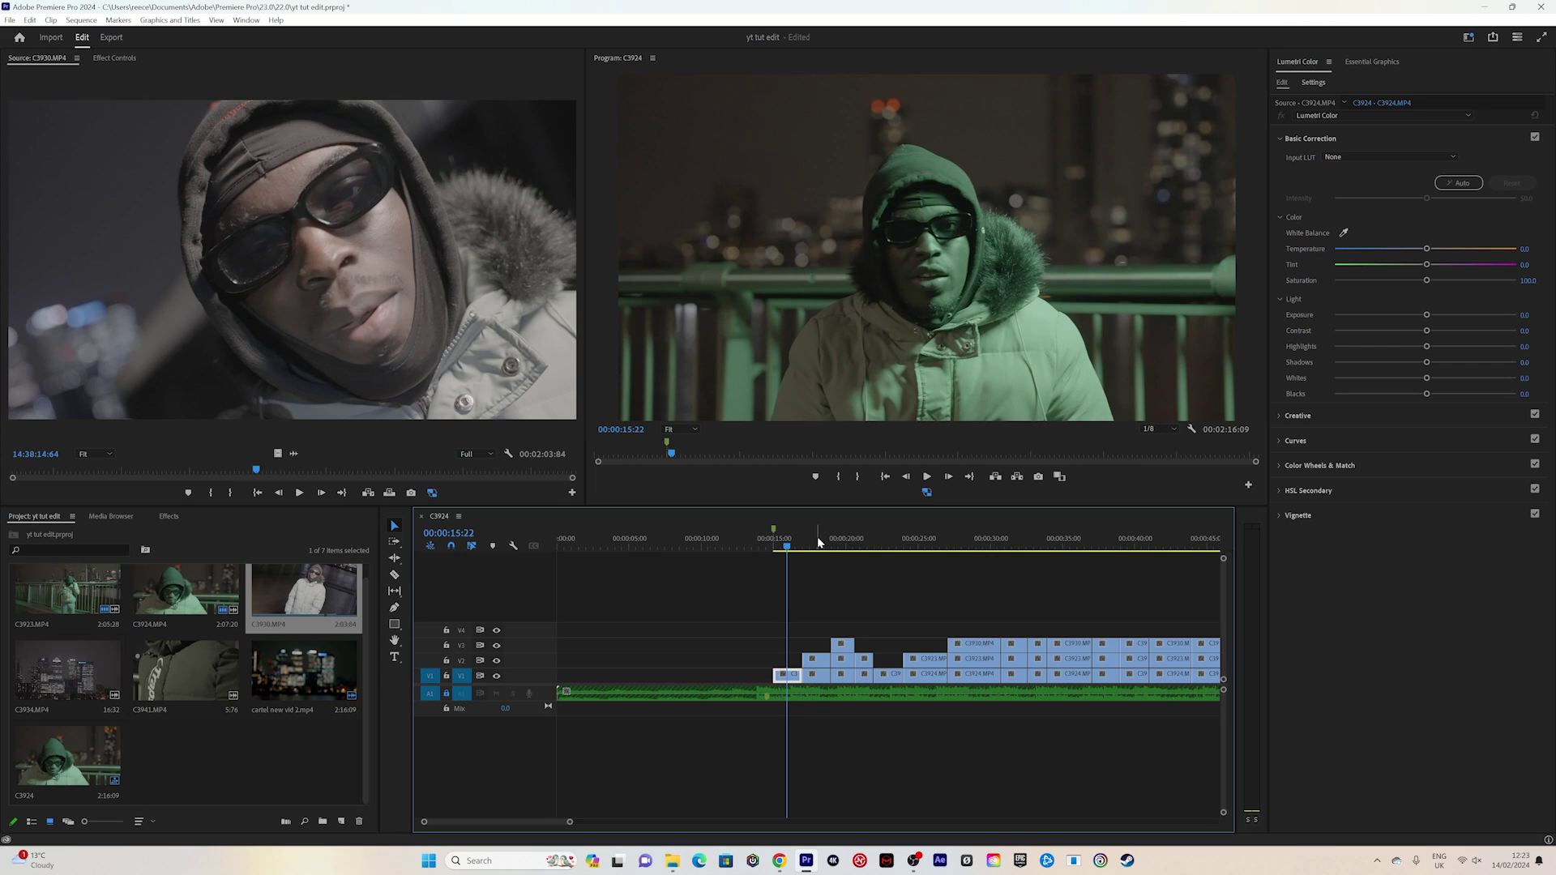
left_click(816, 543)
left_click(841, 545)
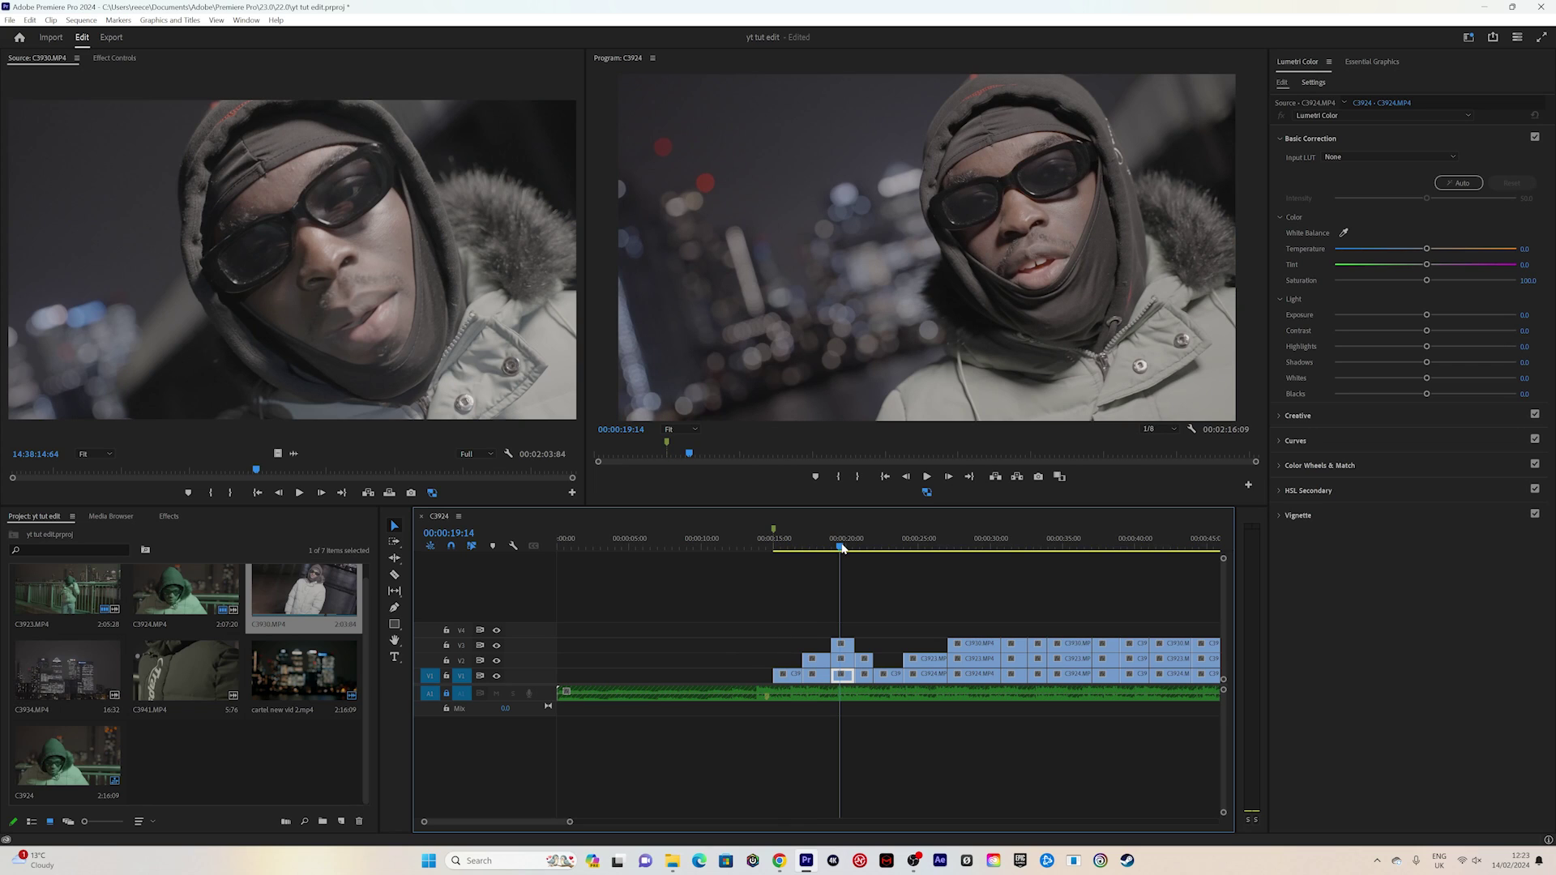
key("space")
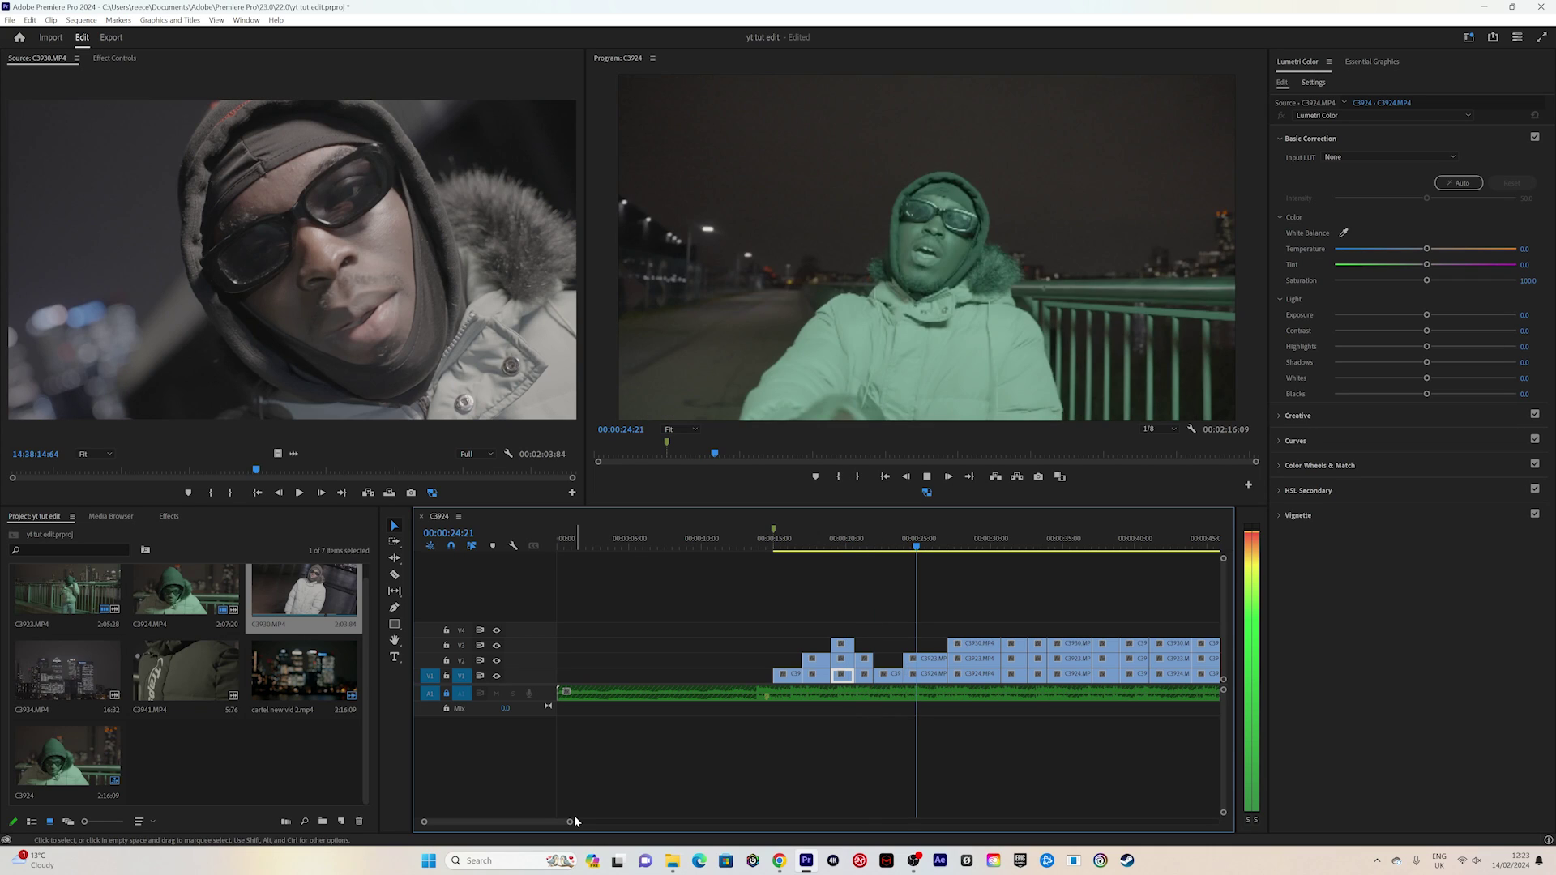
left_click_drag(570, 822, 782, 822)
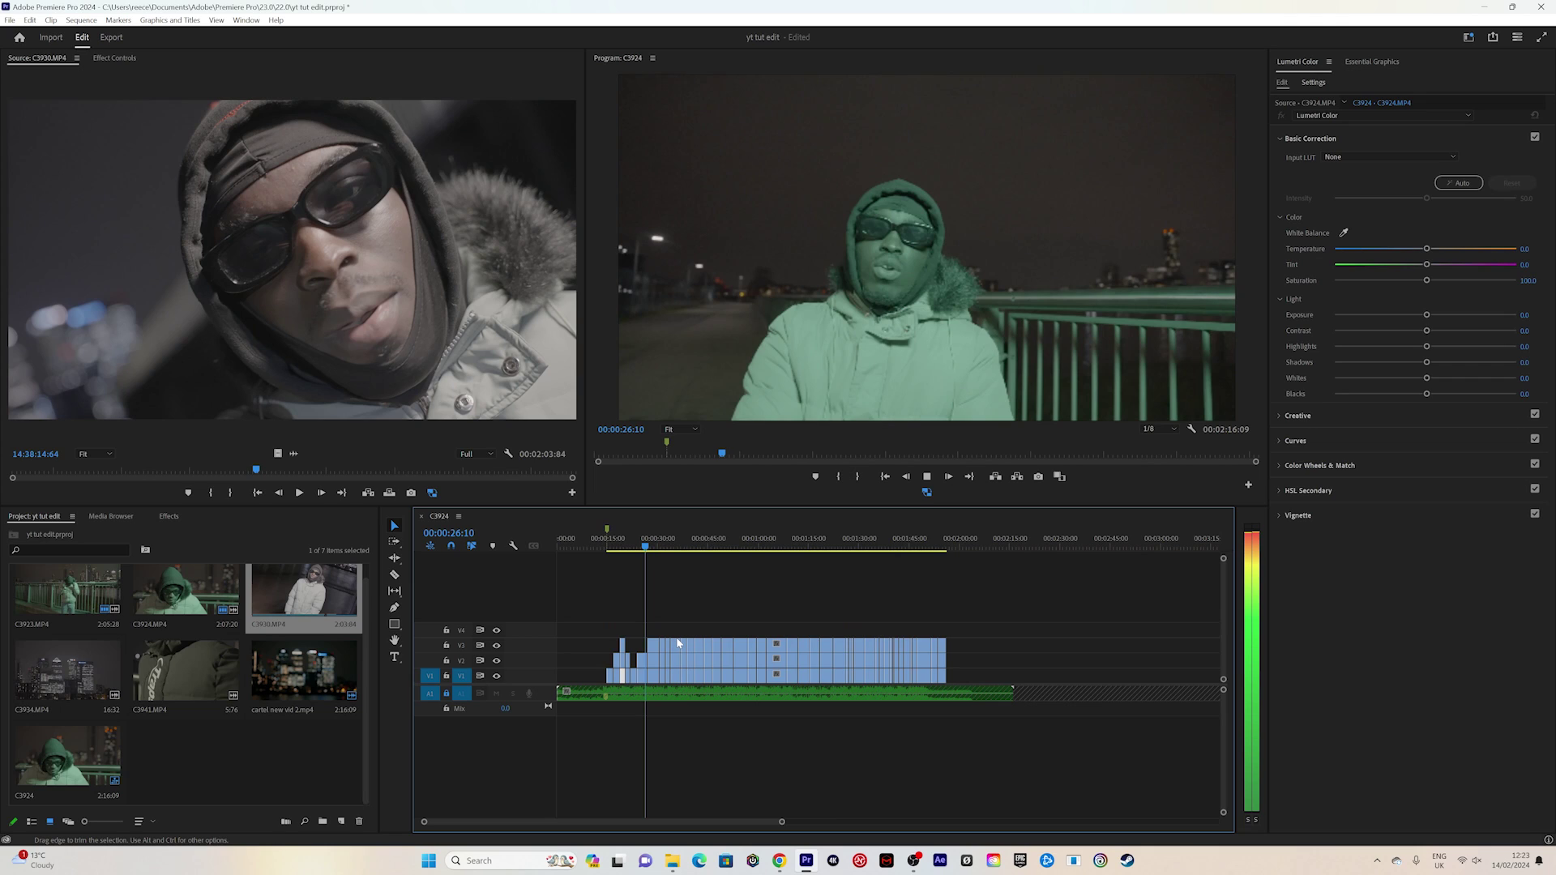
key("space")
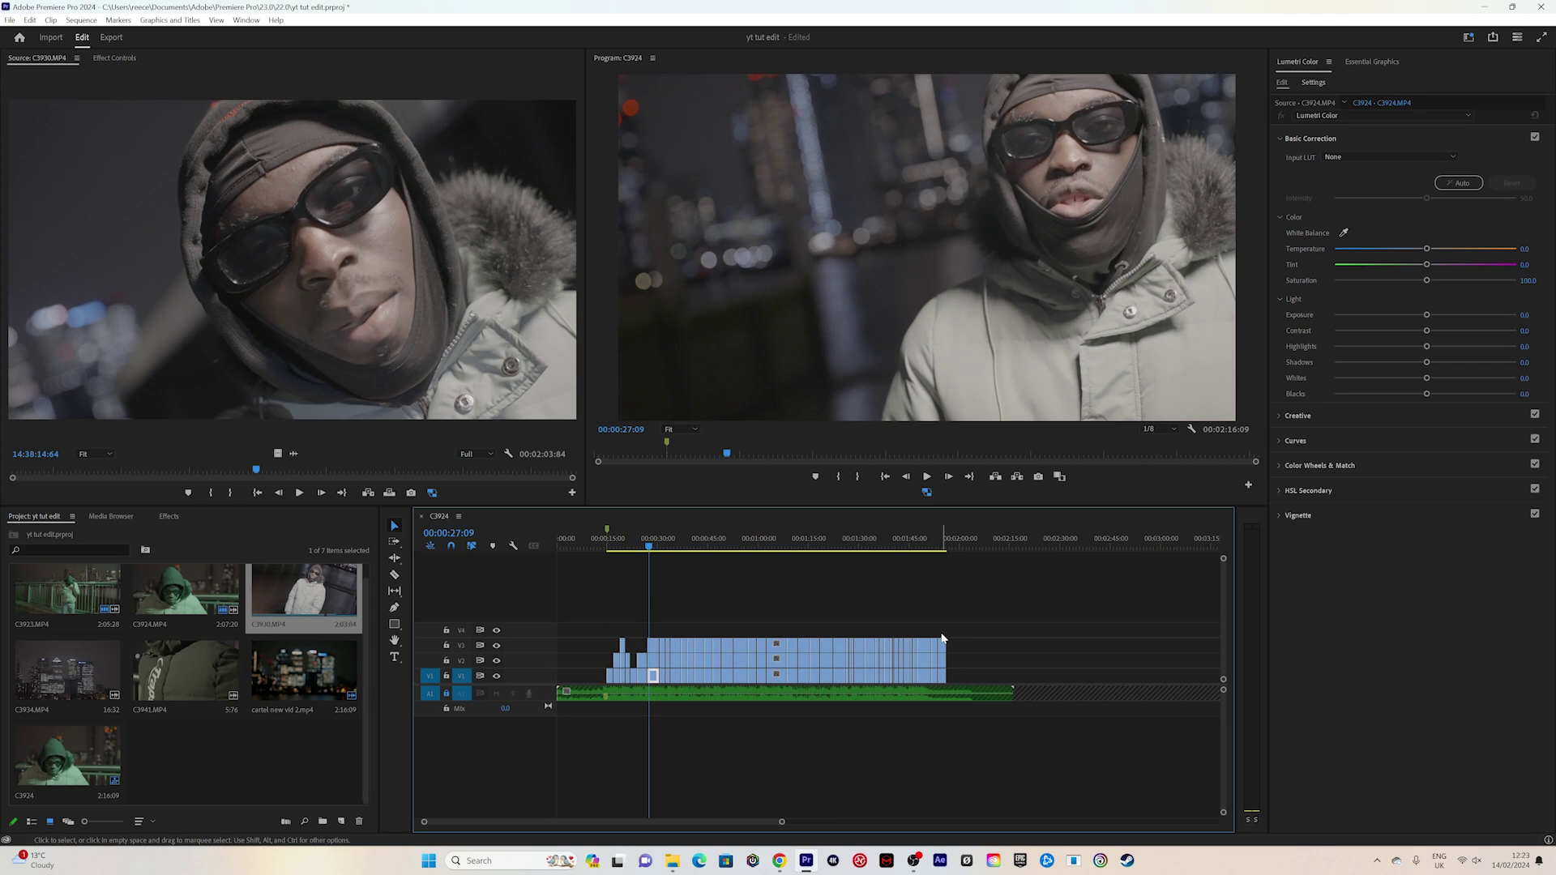
- Mark in and out points around the uncut three-take segment starting at 00:00:27:02, with the out point at its end
left_click_drag(781, 822, 667, 797)
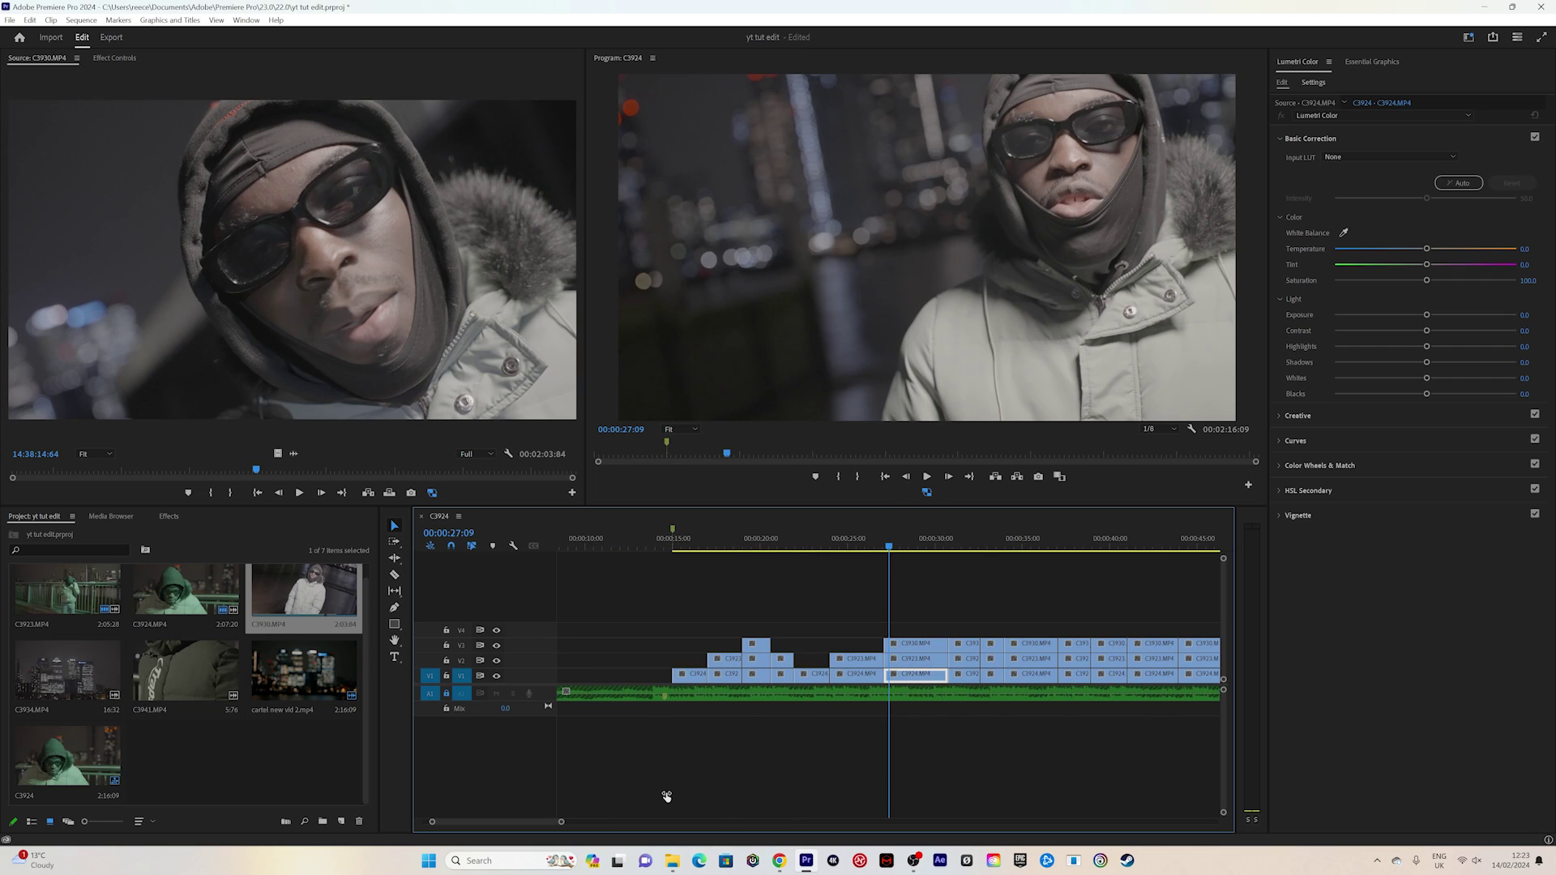
left_click_drag(666, 797, 736, 822)
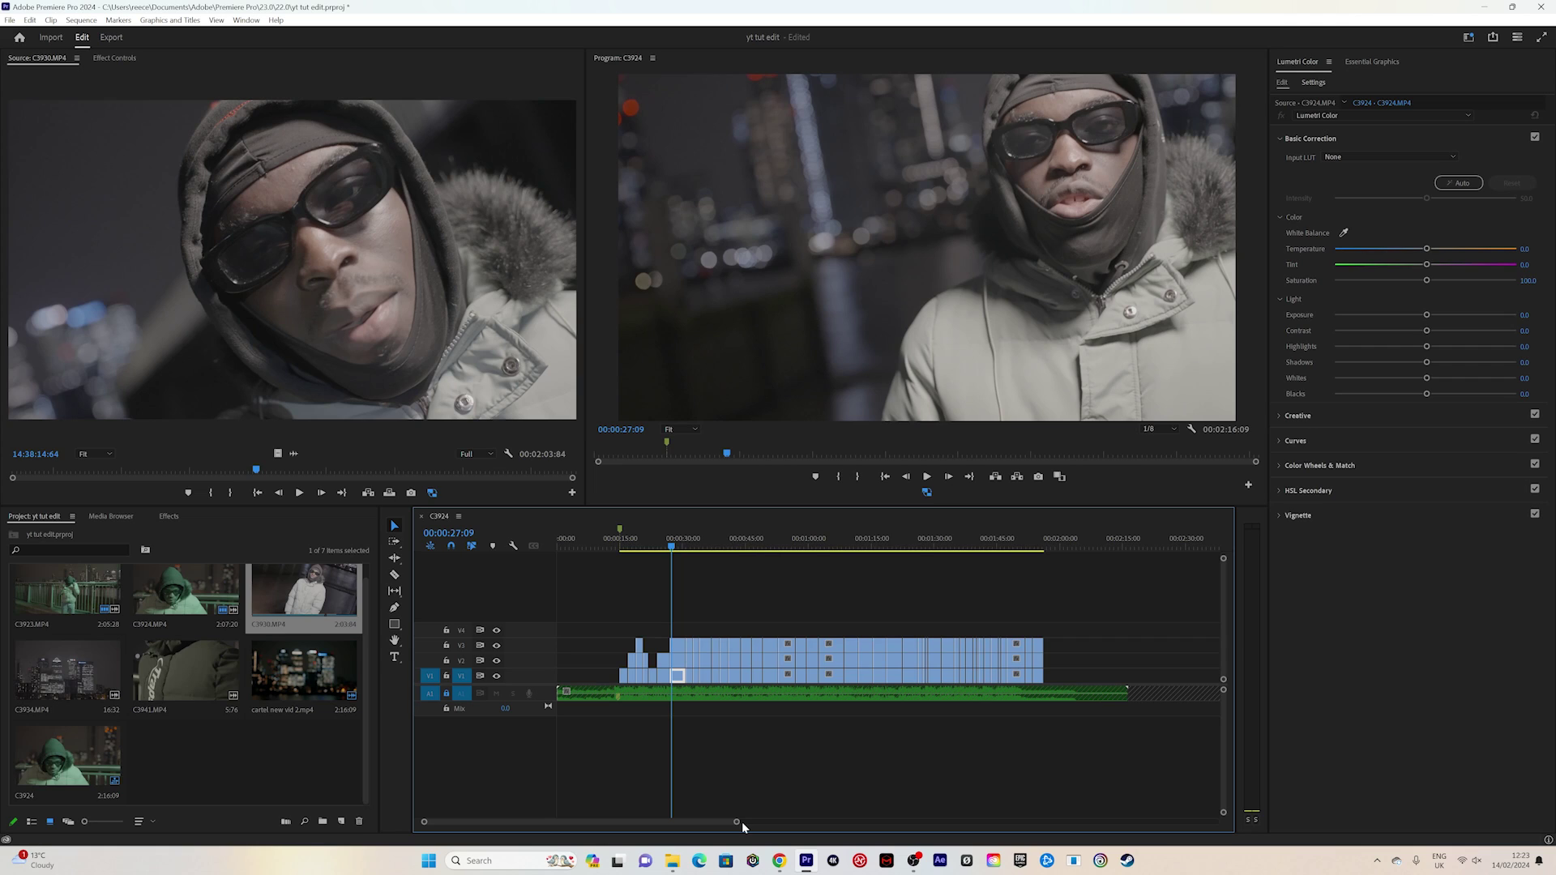
left_click_drag(737, 822, 562, 822)
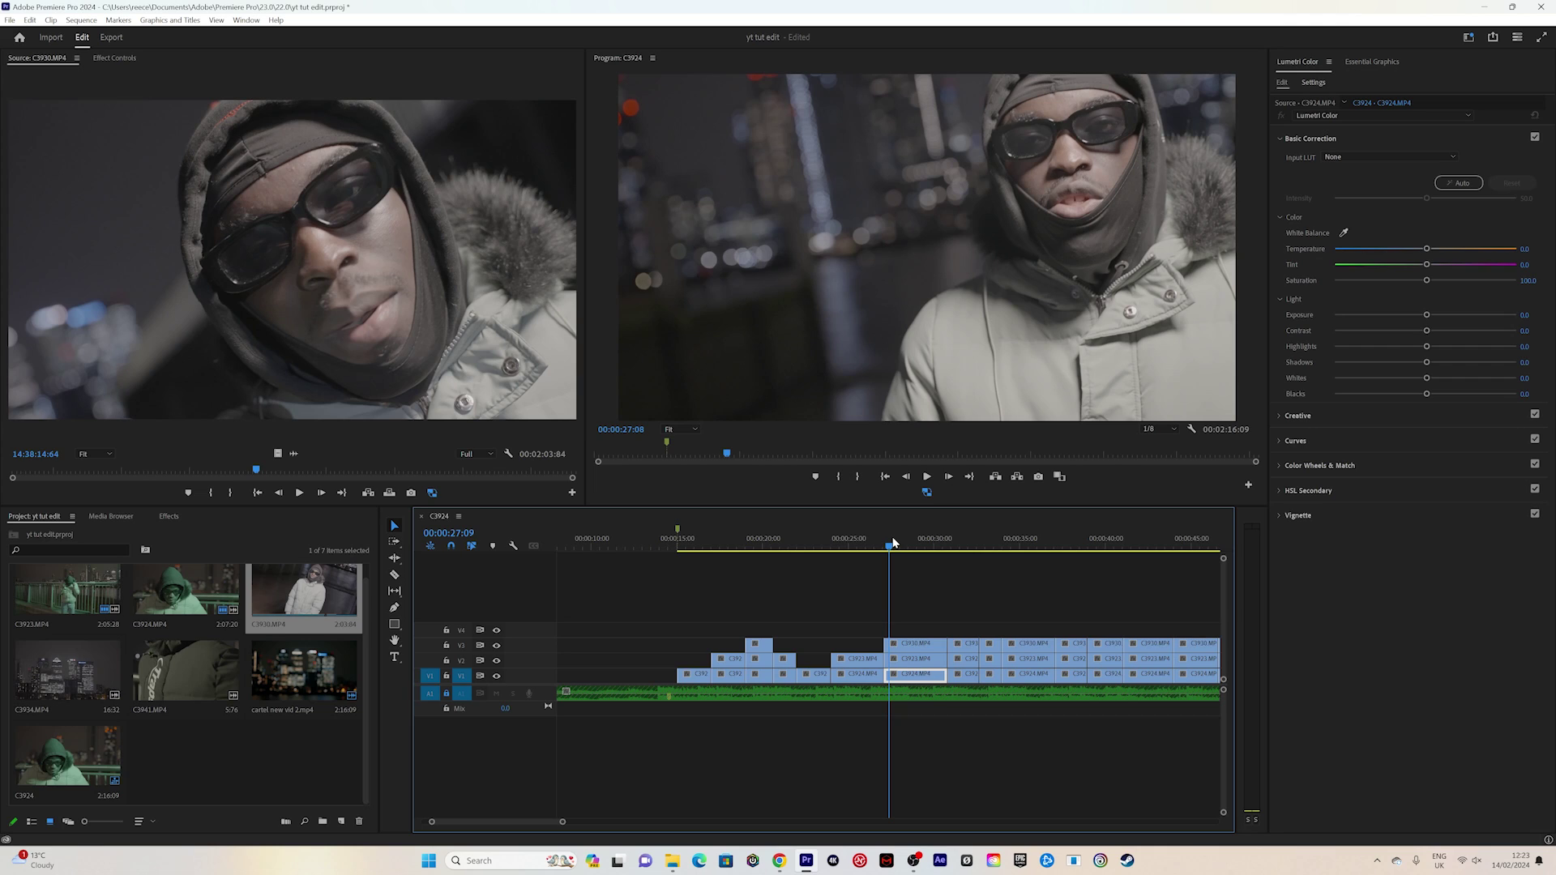
left_click_drag(895, 543, 906, 543)
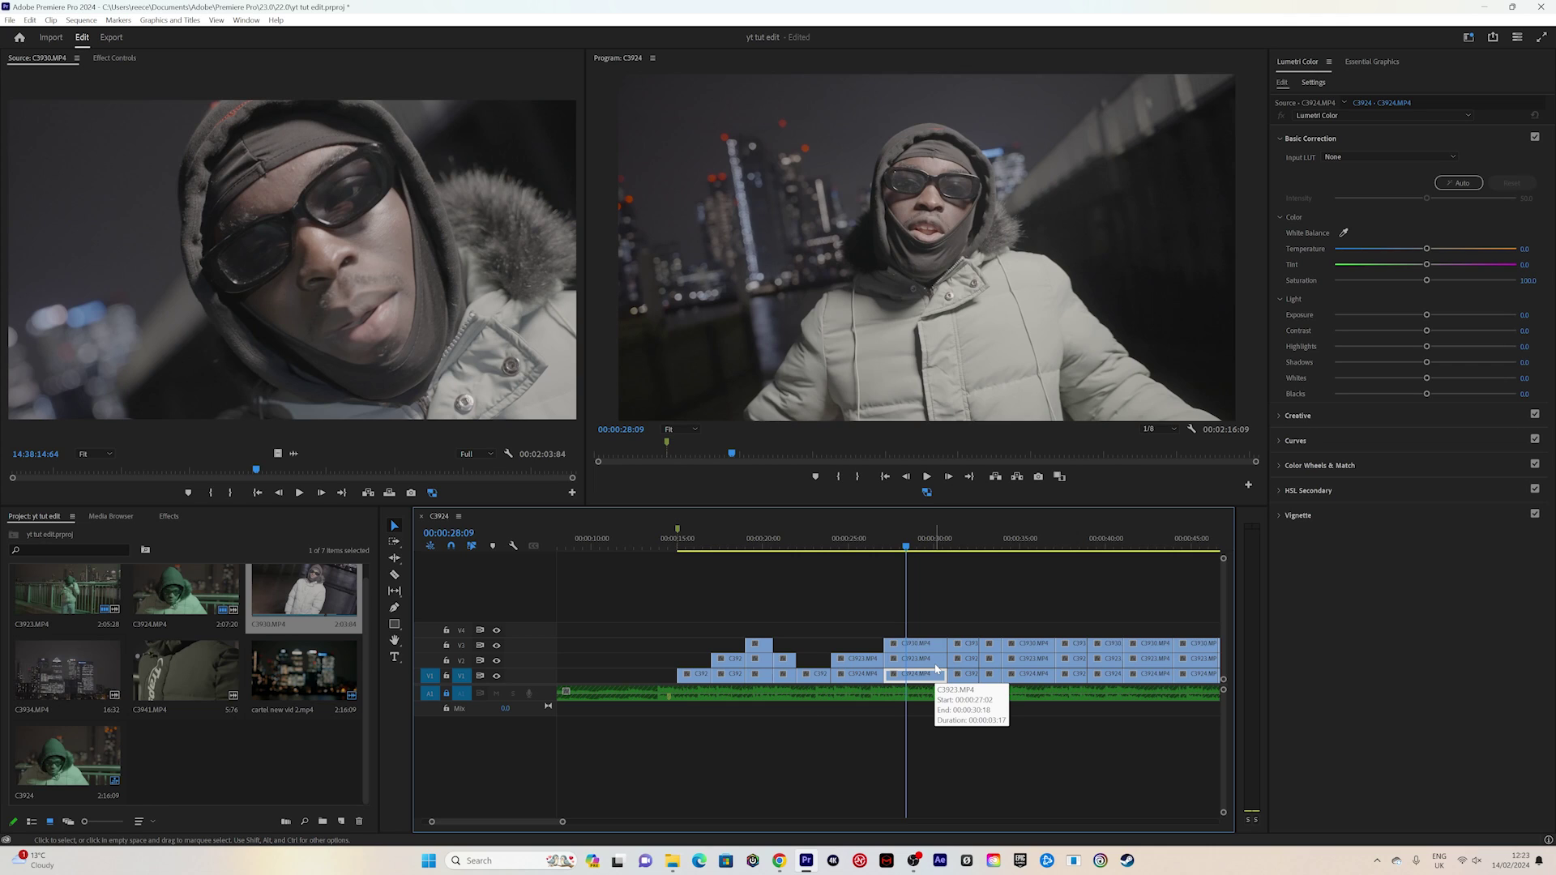
key("Up")
key("i")
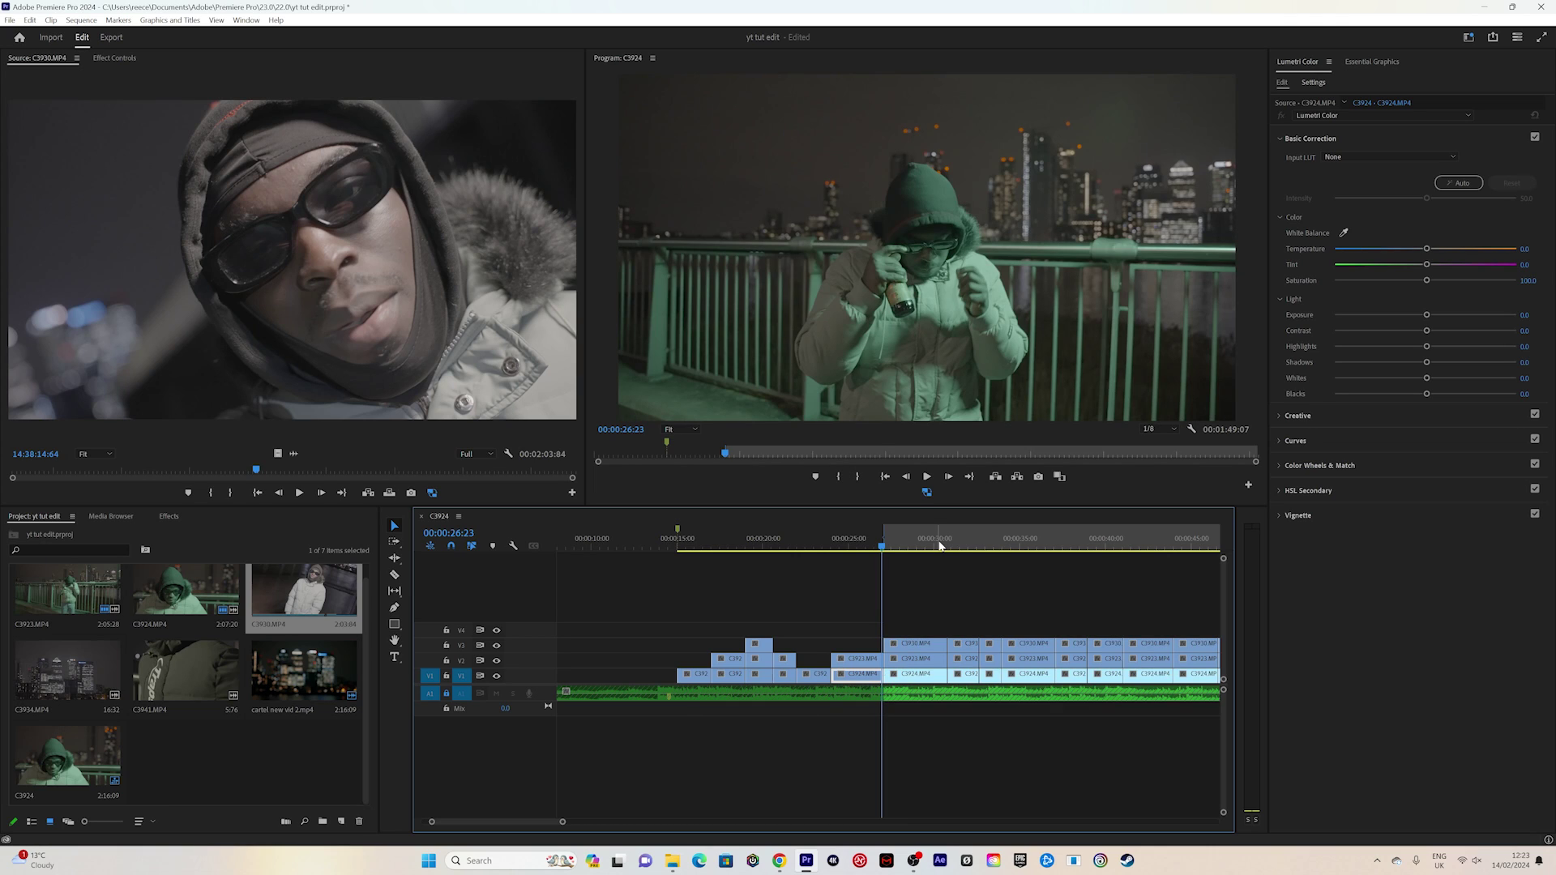
left_click(941, 546)
key("o")
- Preview the marked segment and delete its clips on V3, V2 and V1 to leave a gap for B-roll
left_click(902, 542)
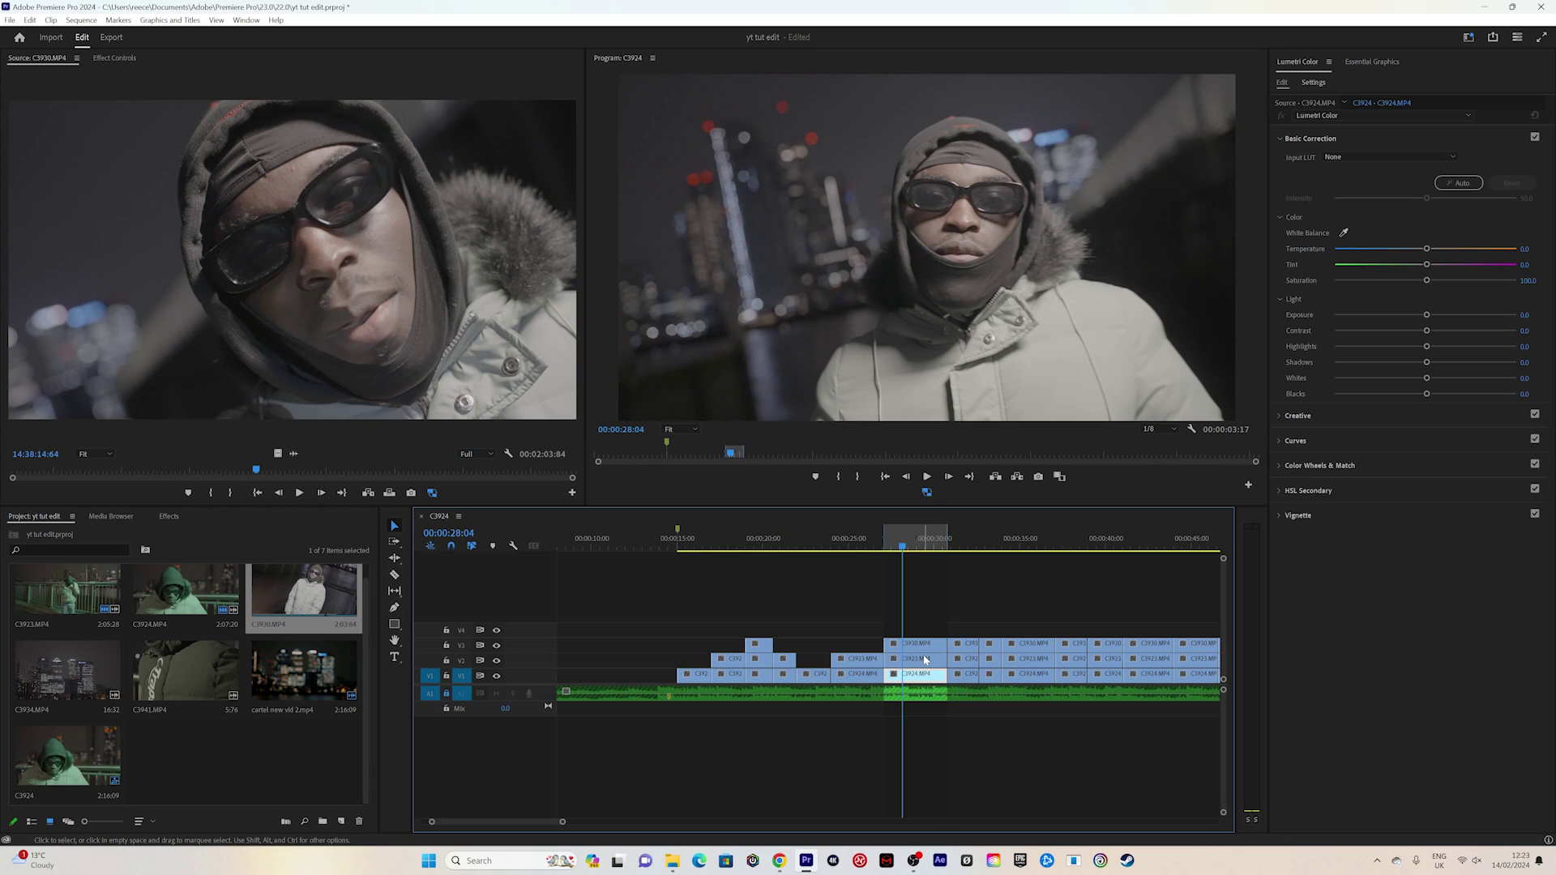
key("space")
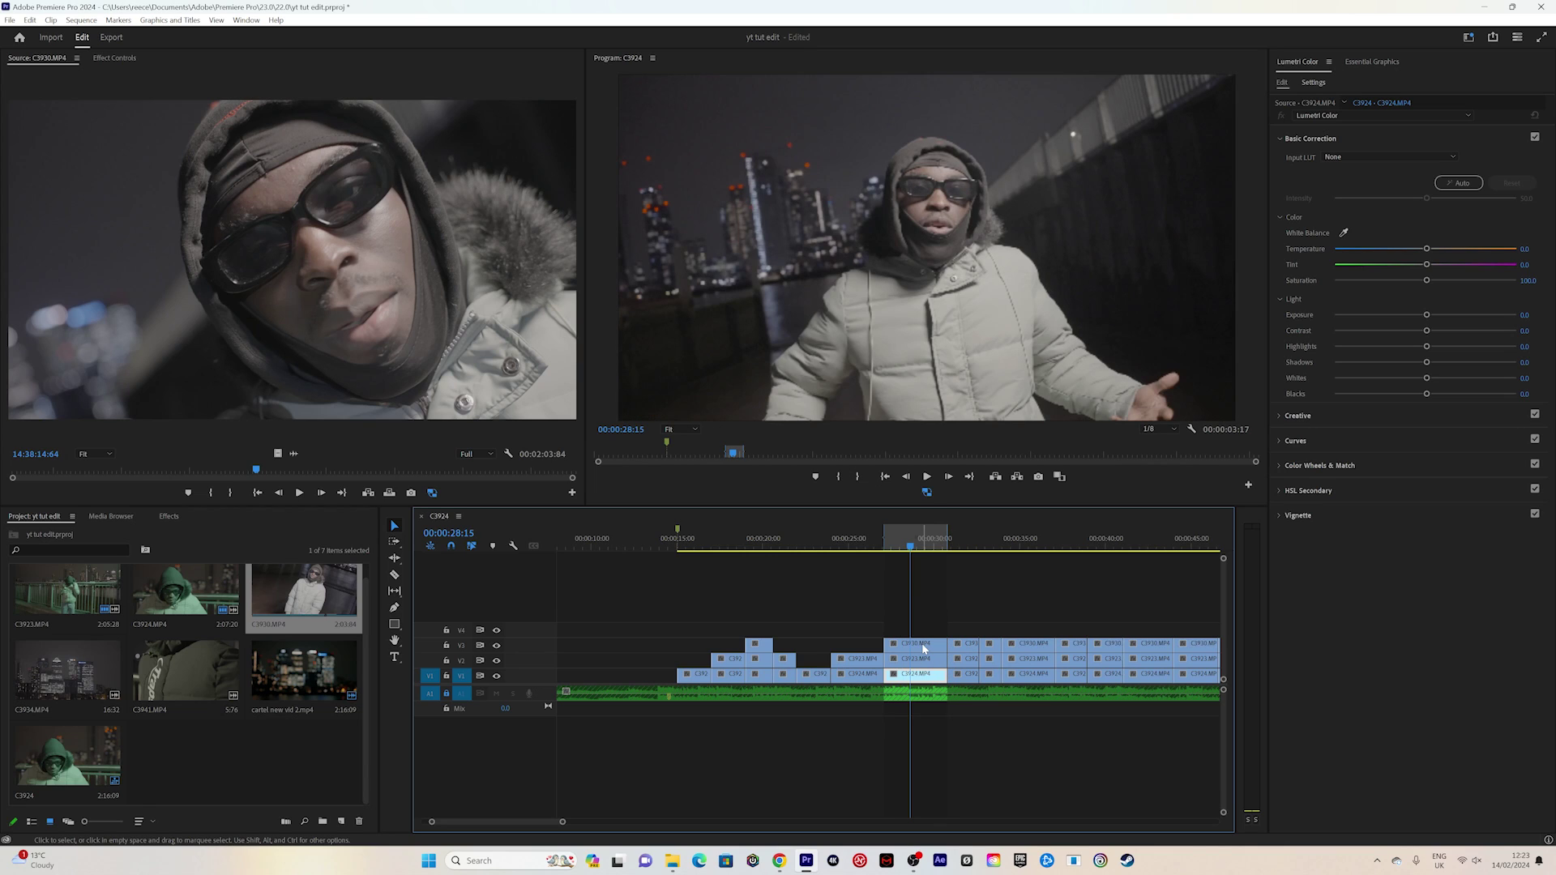
left_click(924, 648)
key("Delete")
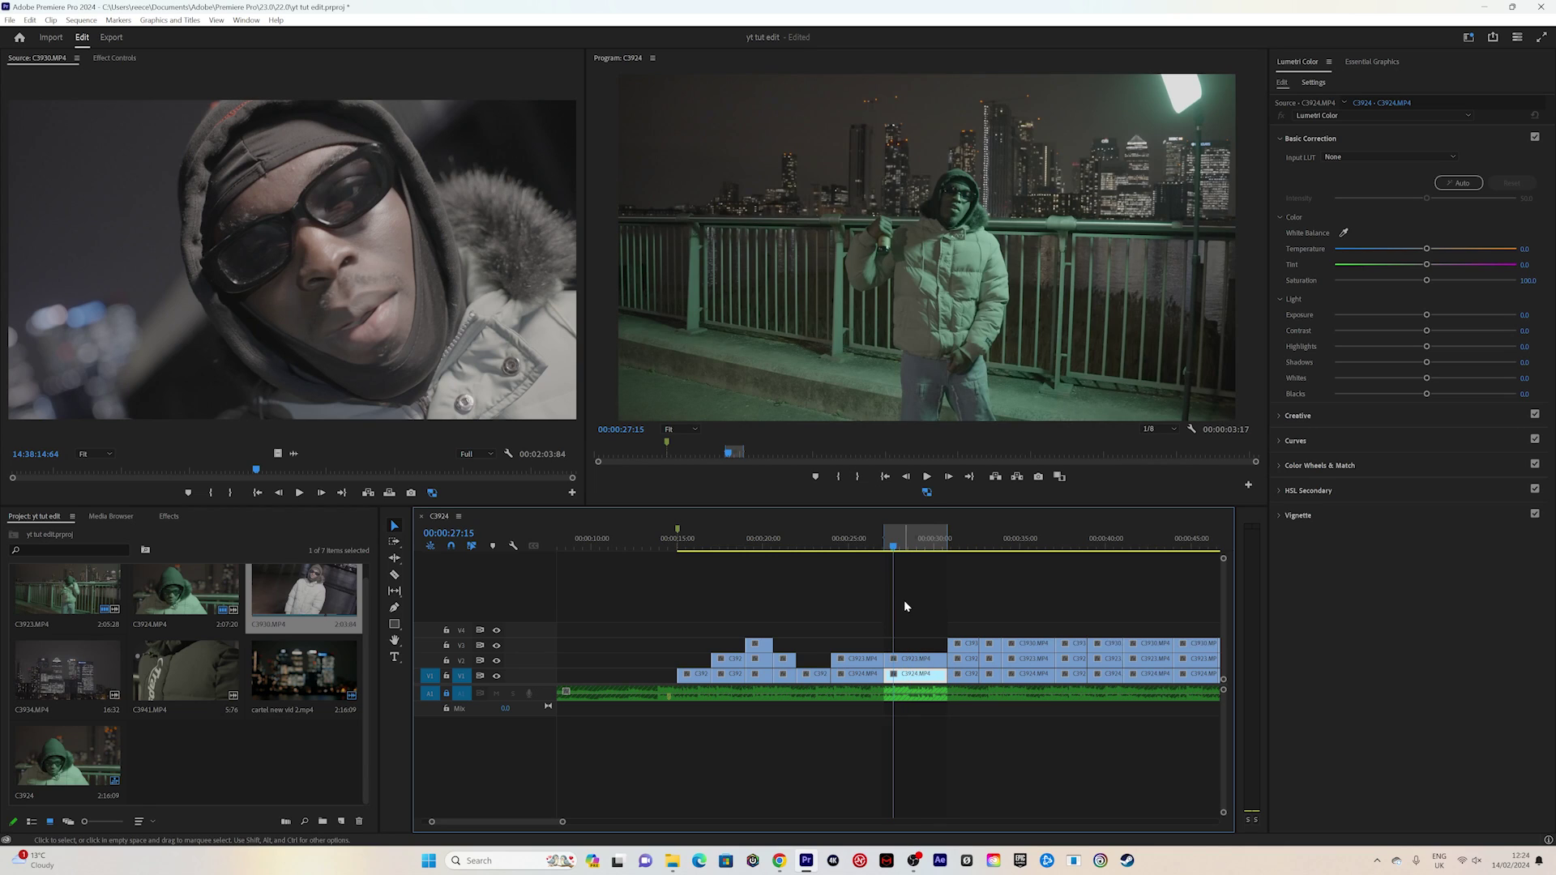
left_click(913, 661)
key("Delete")
key("space")
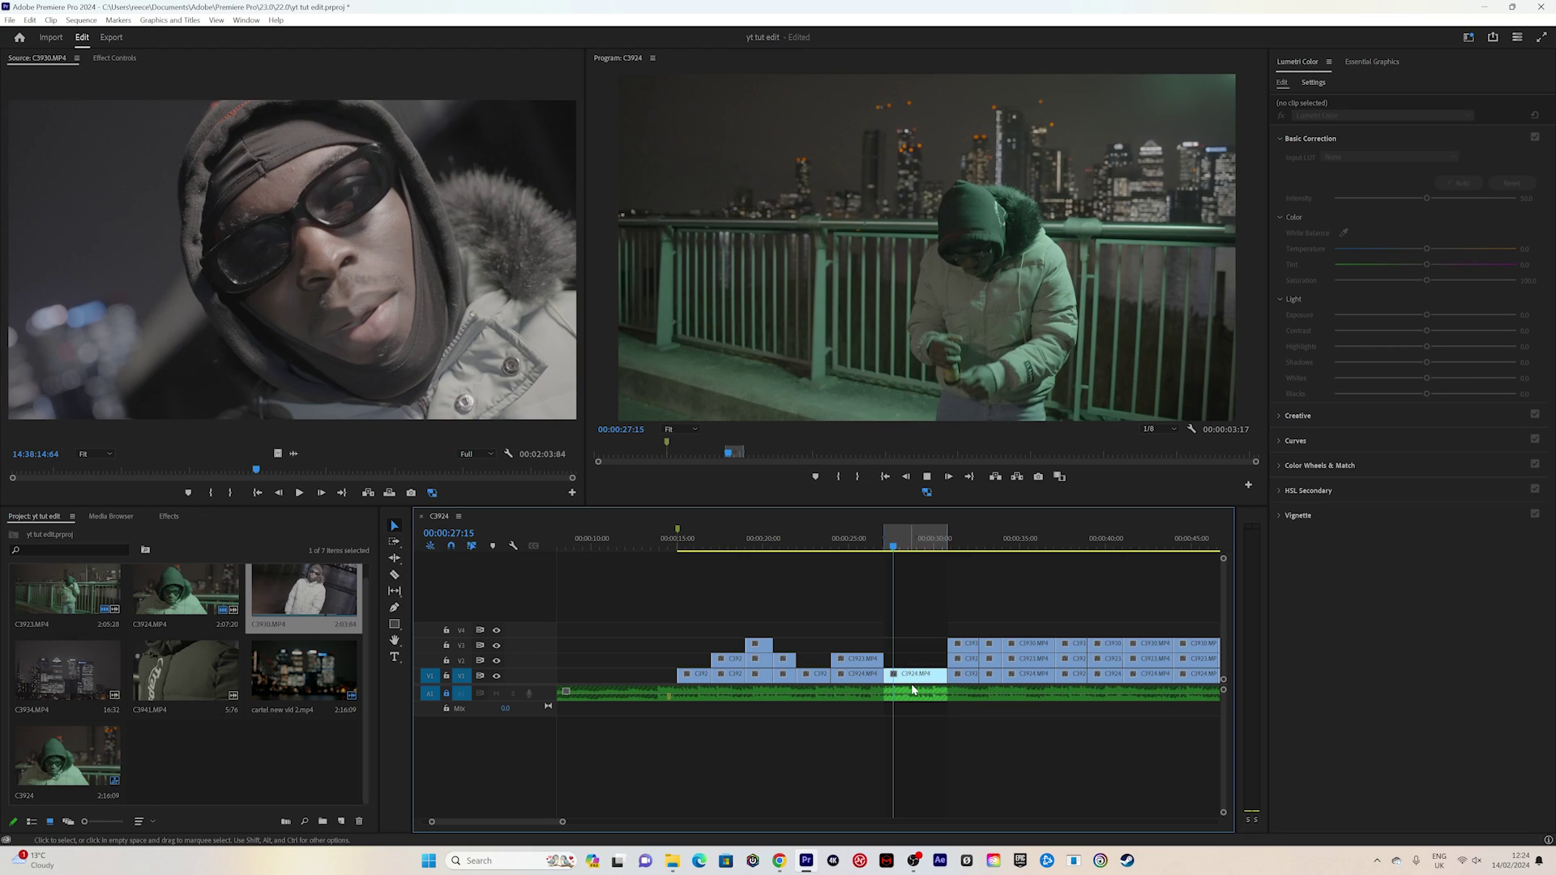
key("Delete")
- Scrub through the empty gap and add sequence markers at its start and its end near 00:00:30:19
left_click(946, 540)
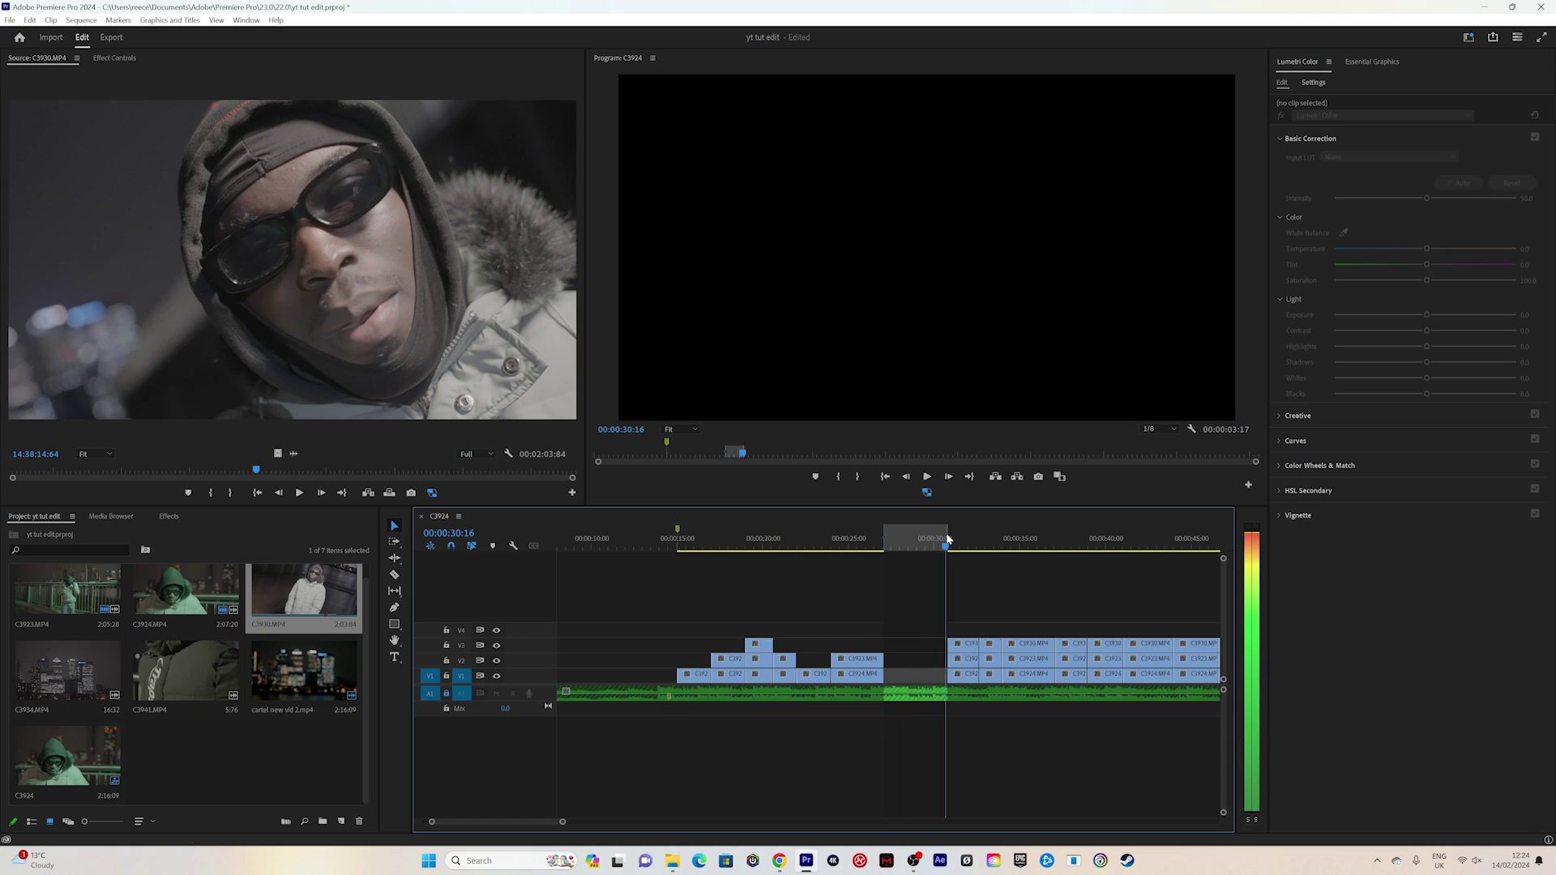
left_click_drag(947, 539, 900, 538)
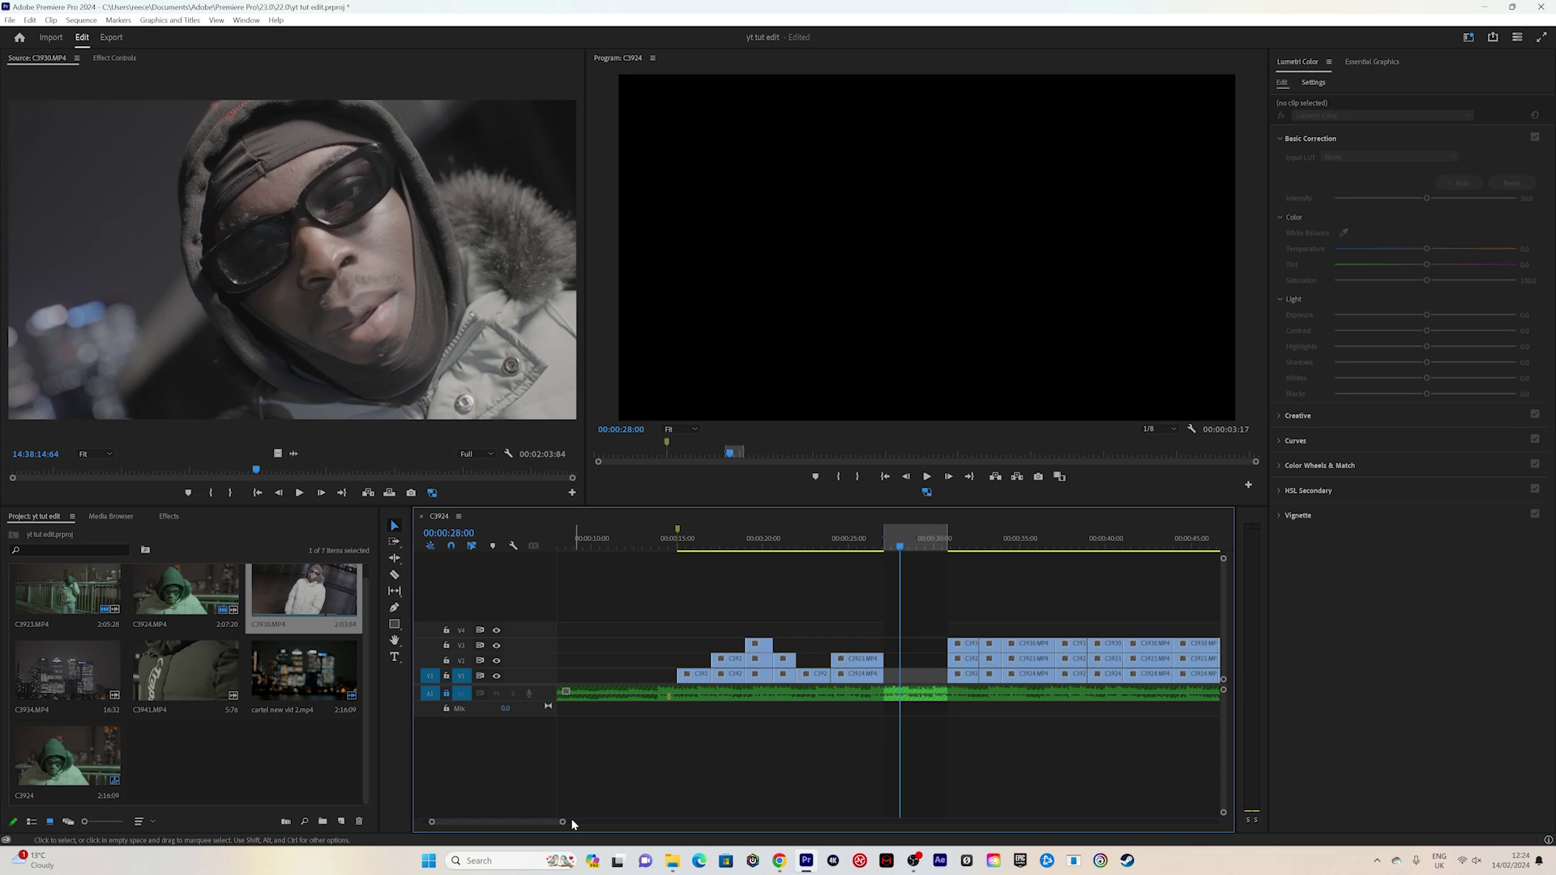
left_click_drag(562, 822, 546, 822)
left_click_drag(864, 540, 955, 545)
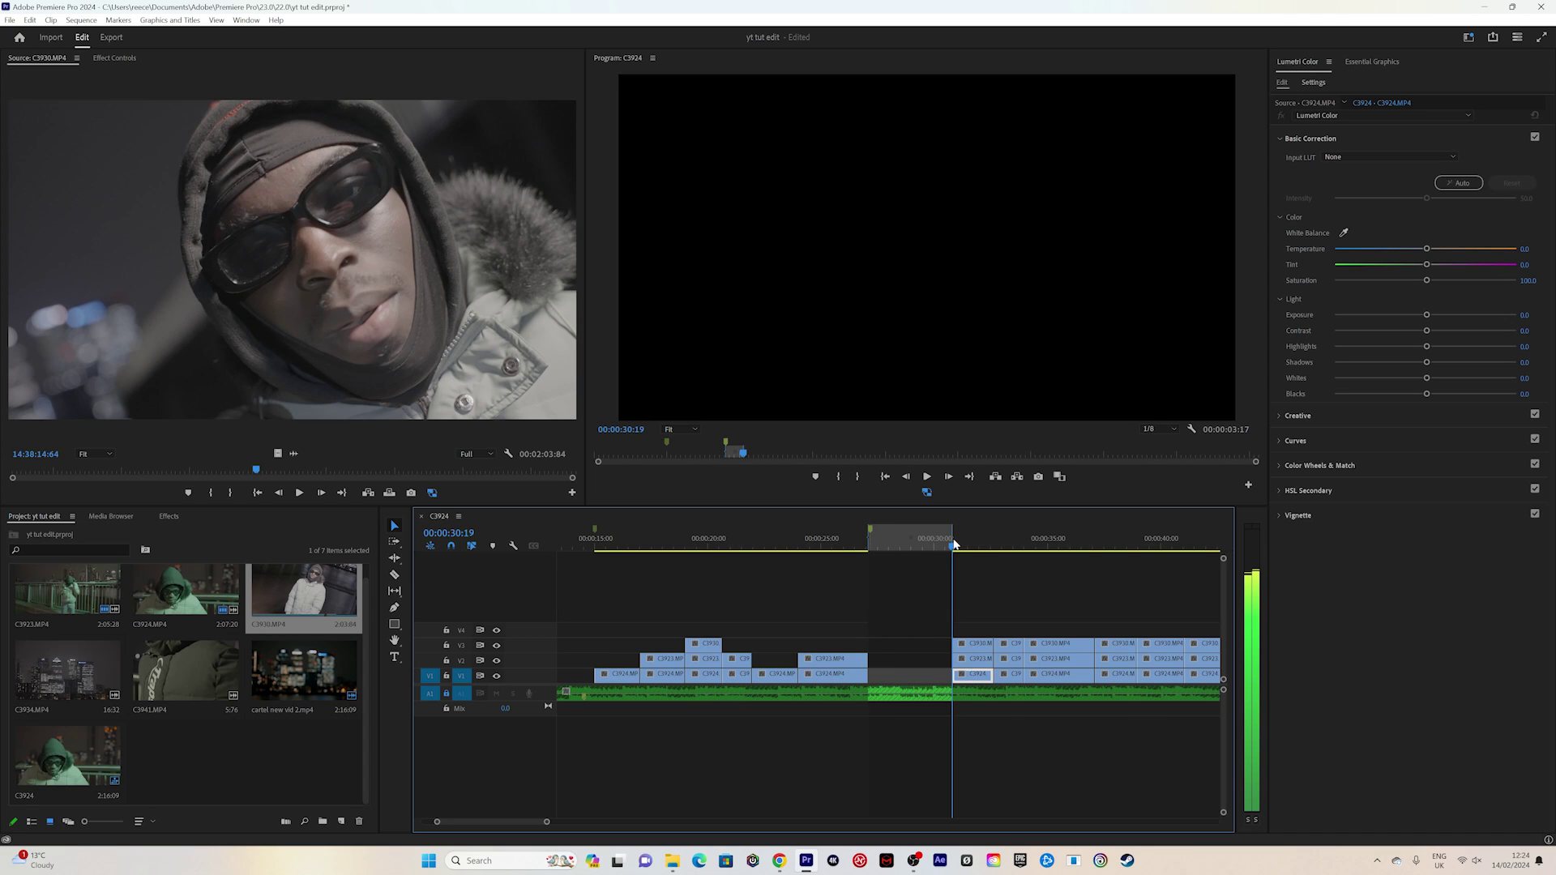
left_click(972, 762)
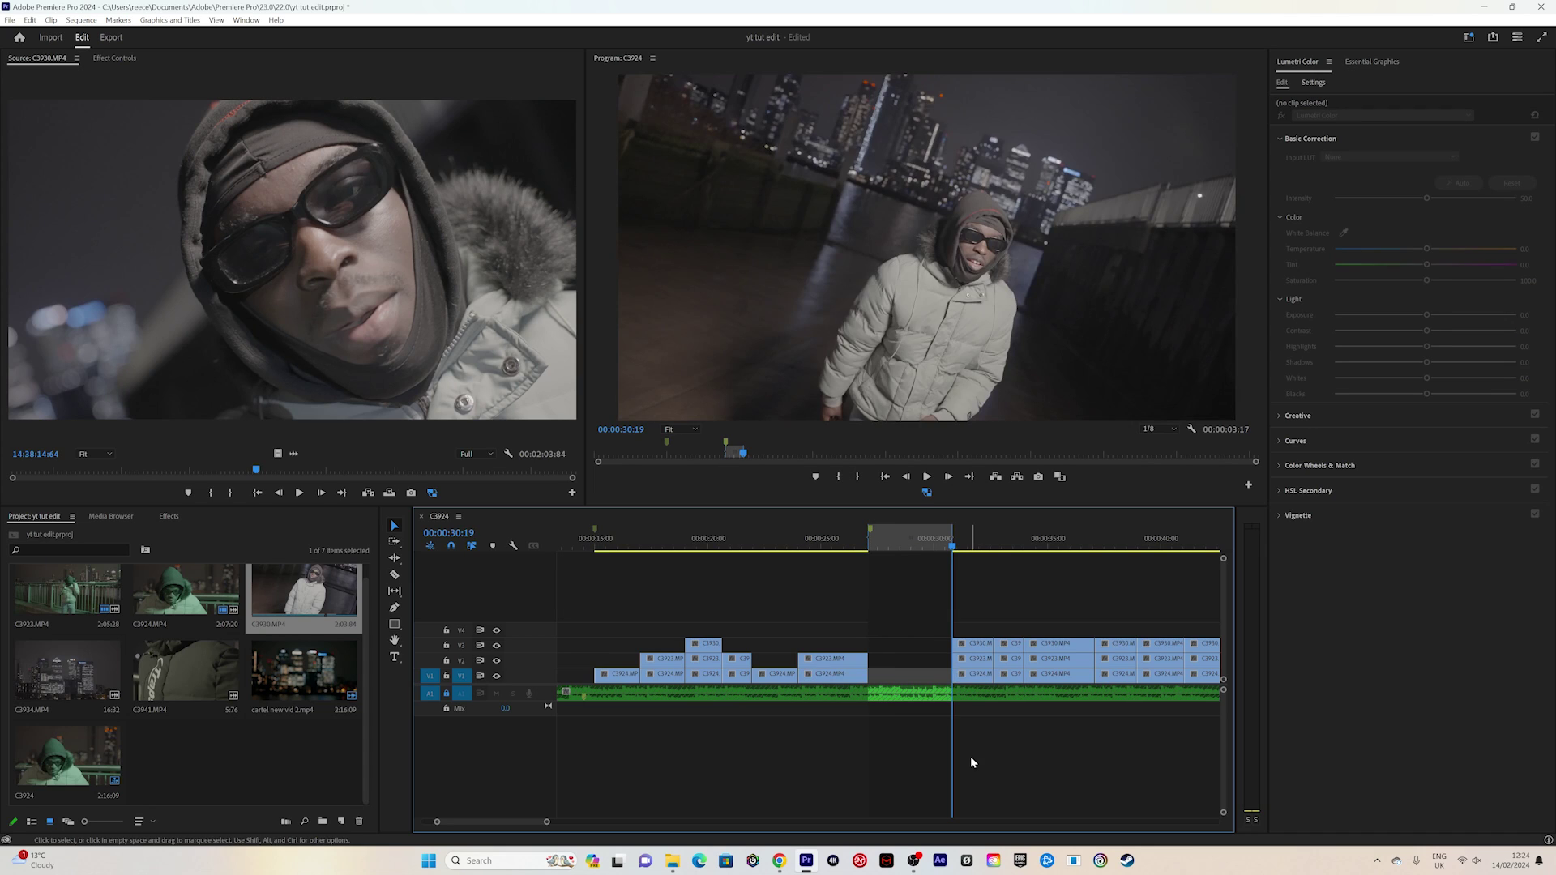
key("o")
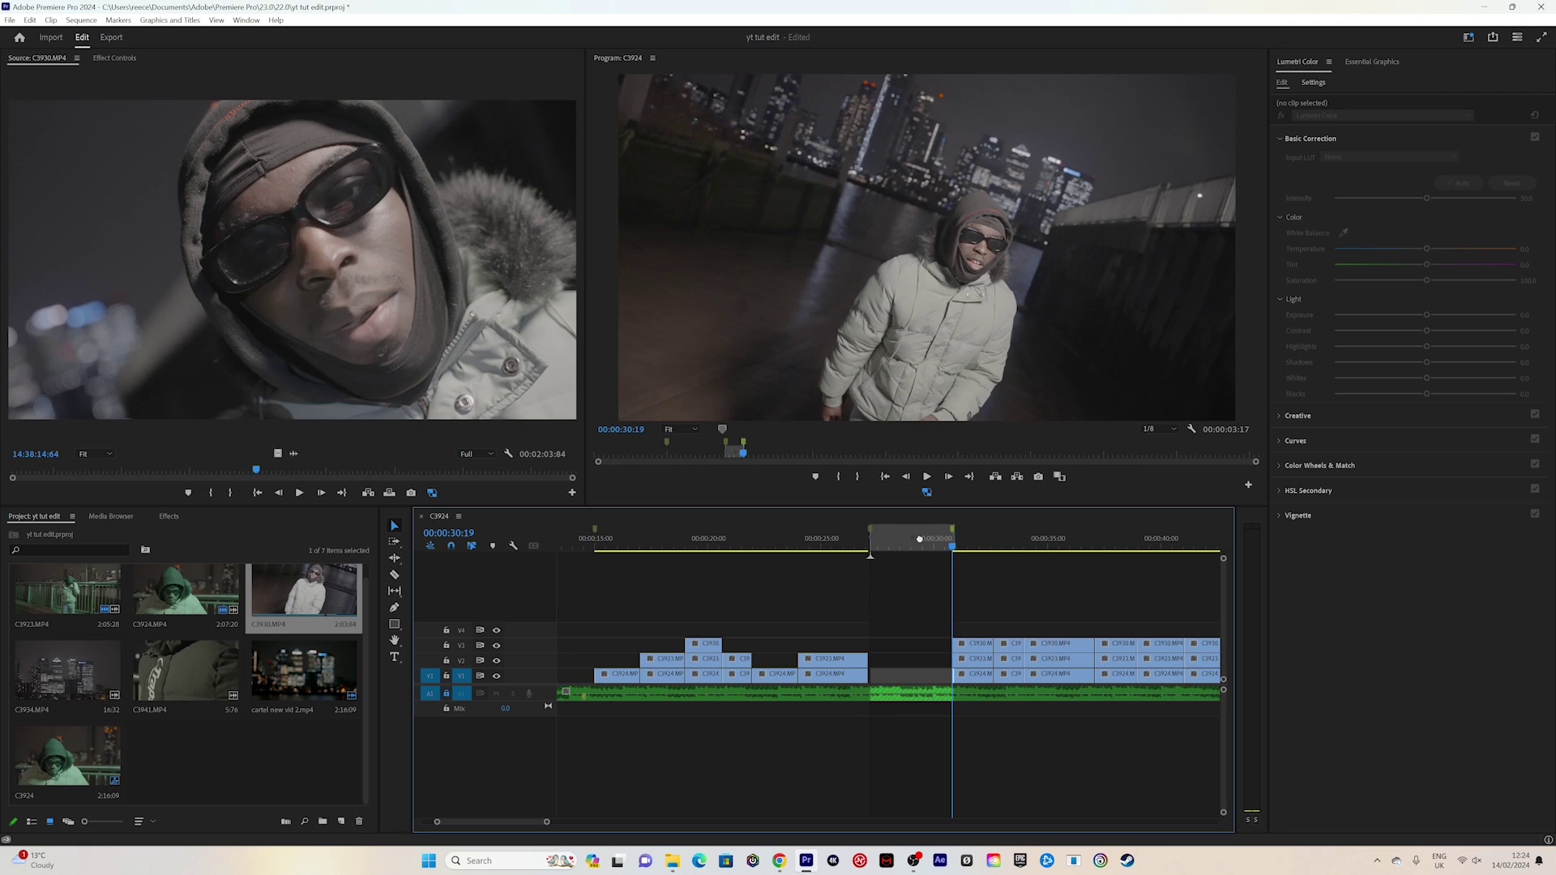
- Move the playhead into the marked gap at 00:00:29:18 and open C3941.MP4 in the Source Monitor
left_click_drag(547, 822, 711, 822)
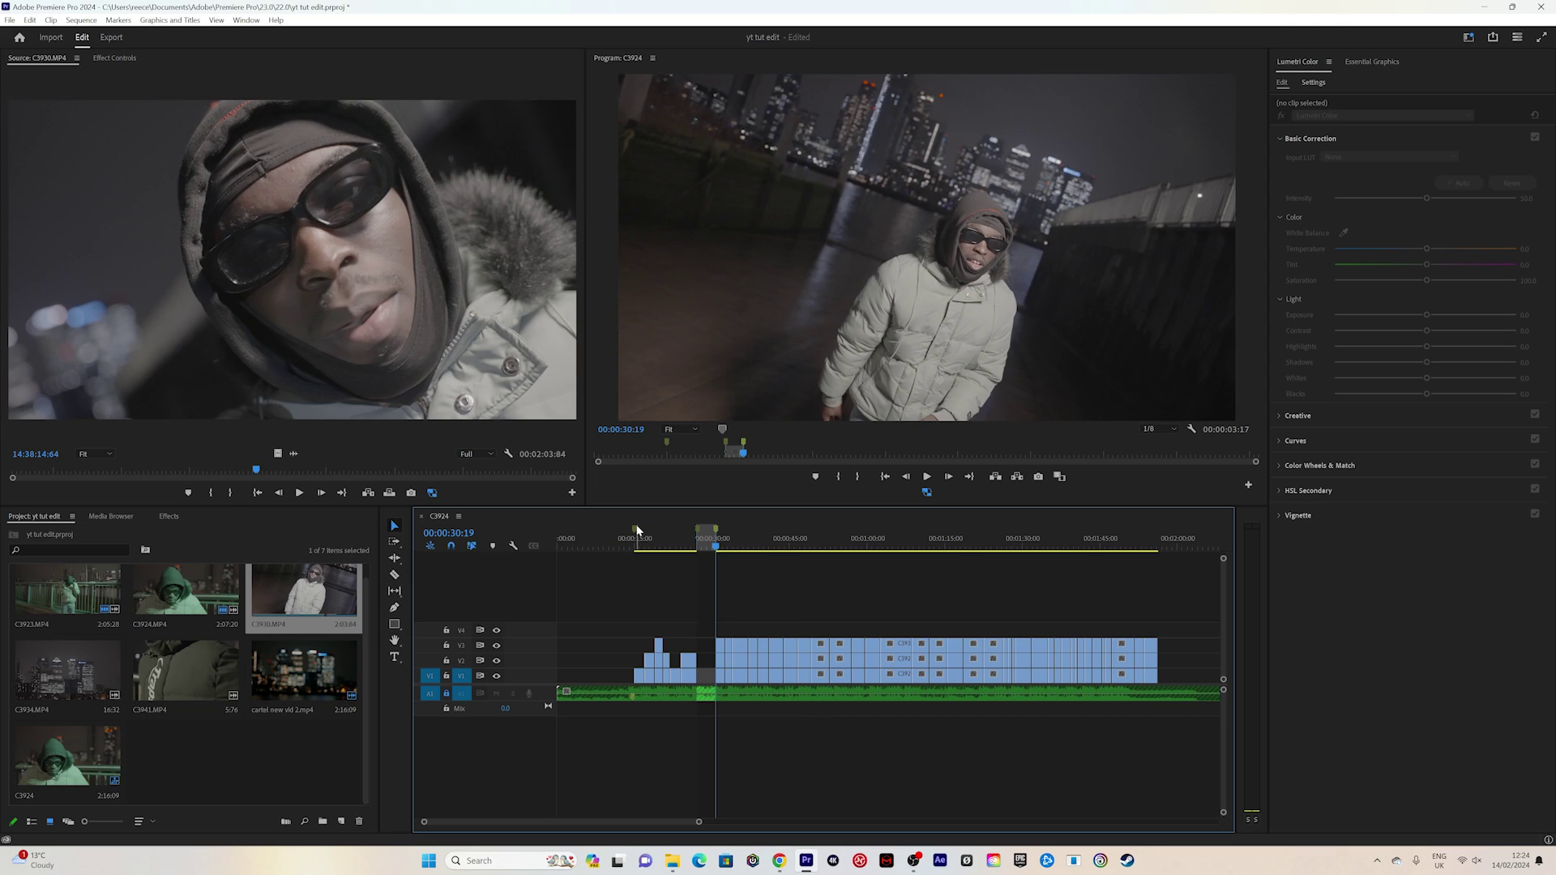
left_click(700, 549)
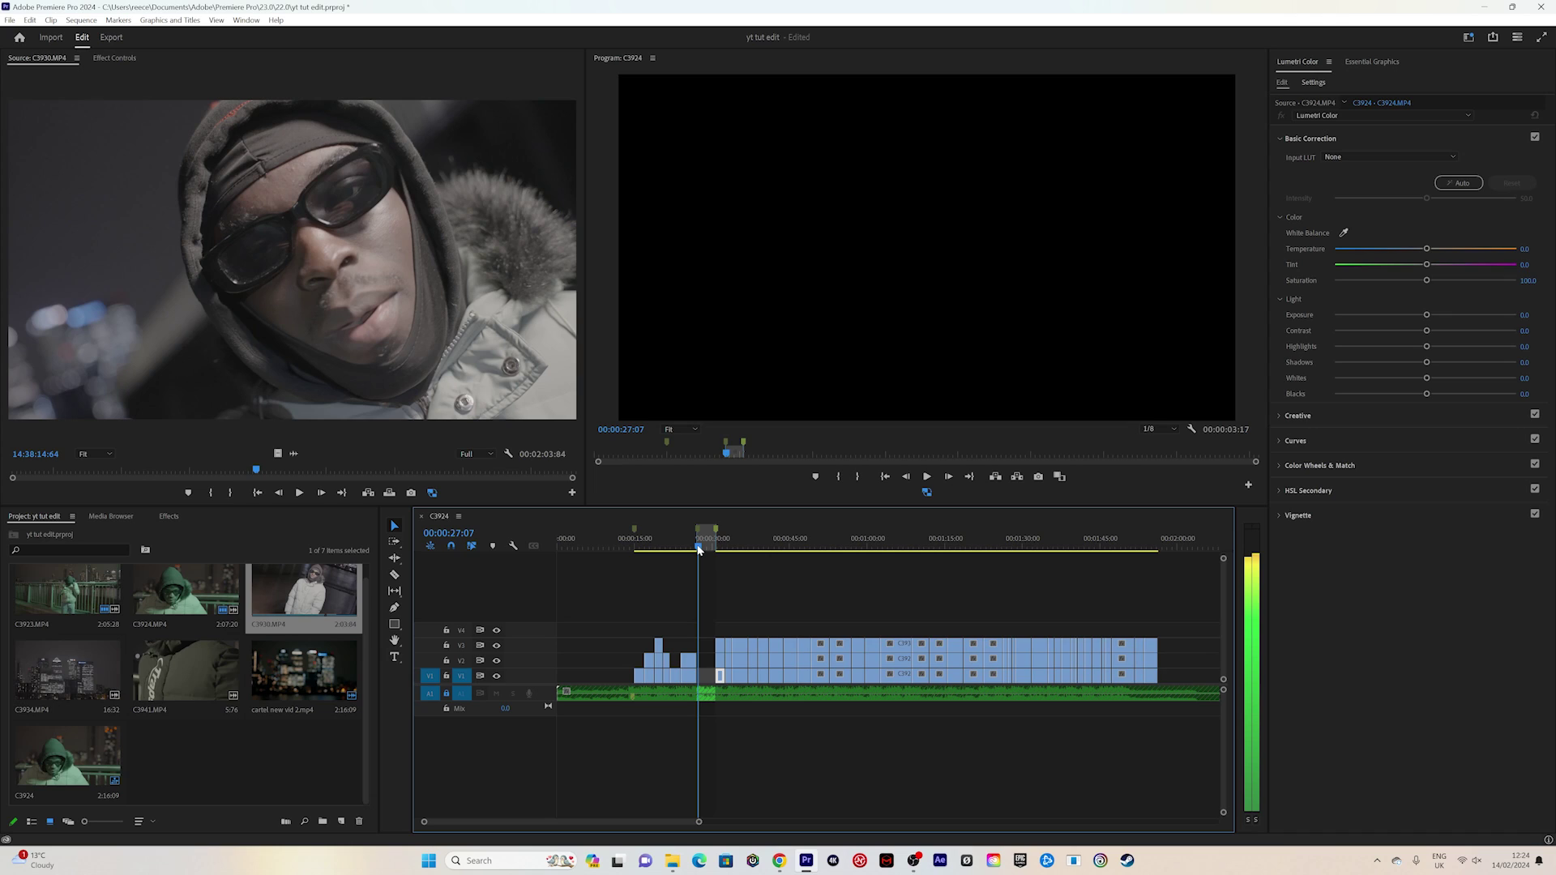
left_click_drag(700, 548, 711, 549)
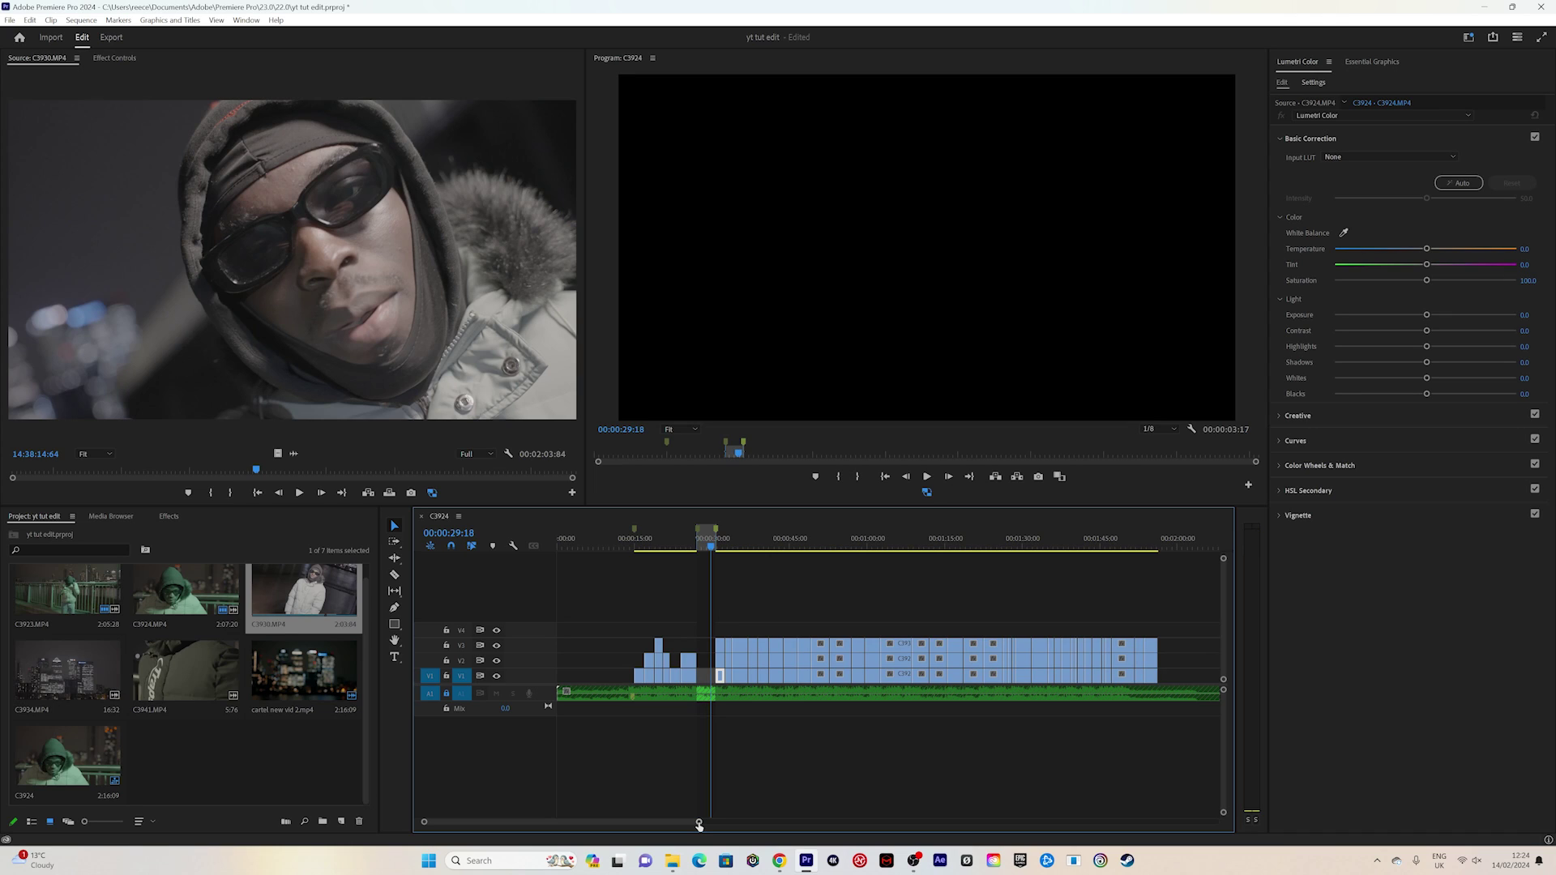
left_click_drag(699, 825, 556, 822)
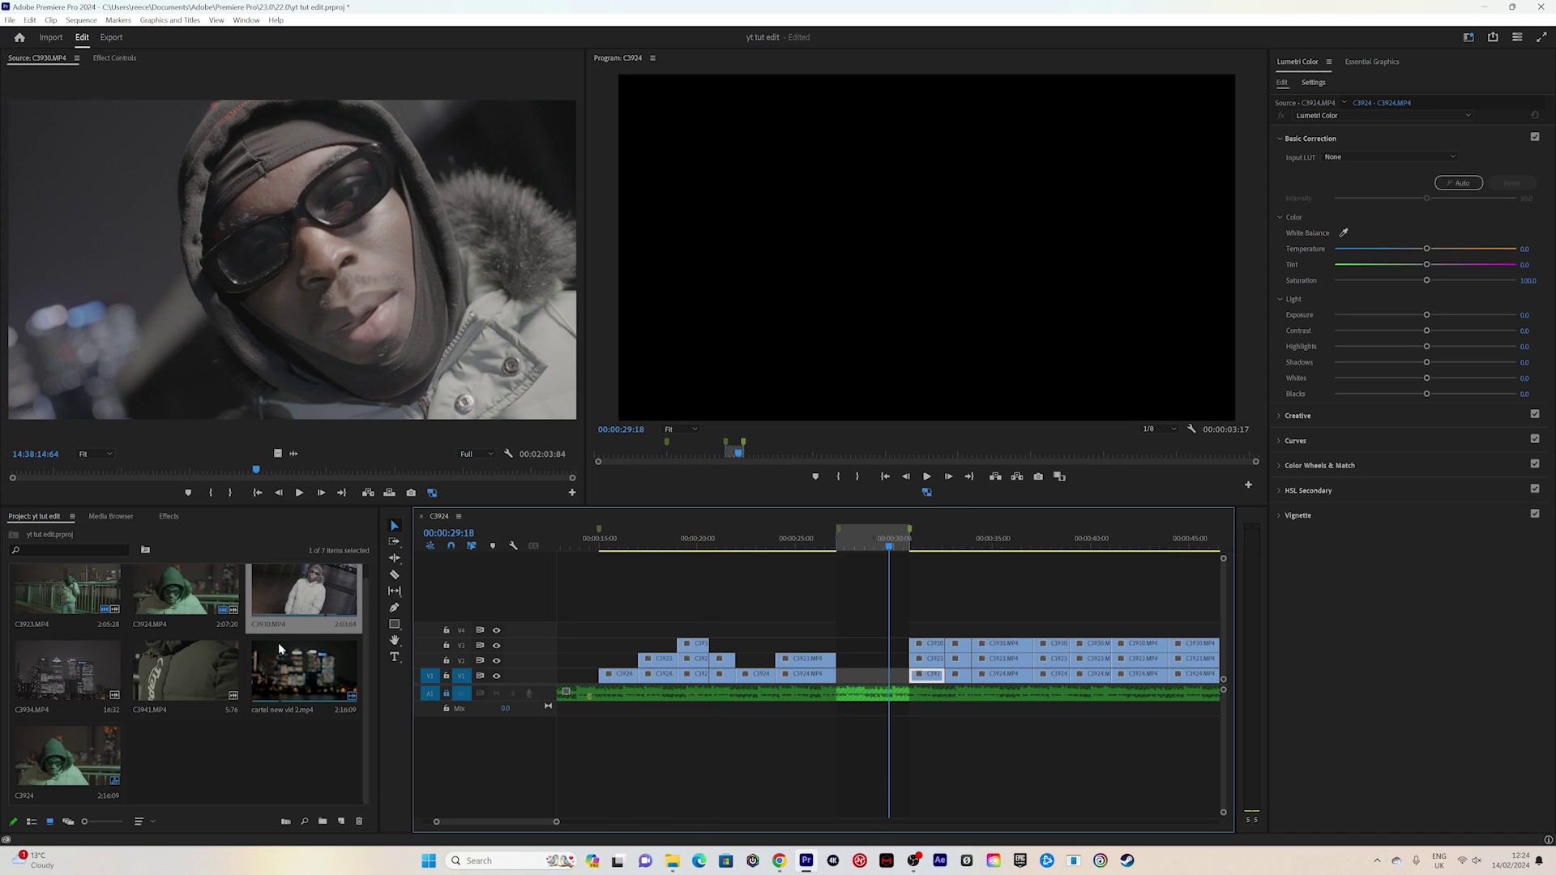
left_click(185, 652)
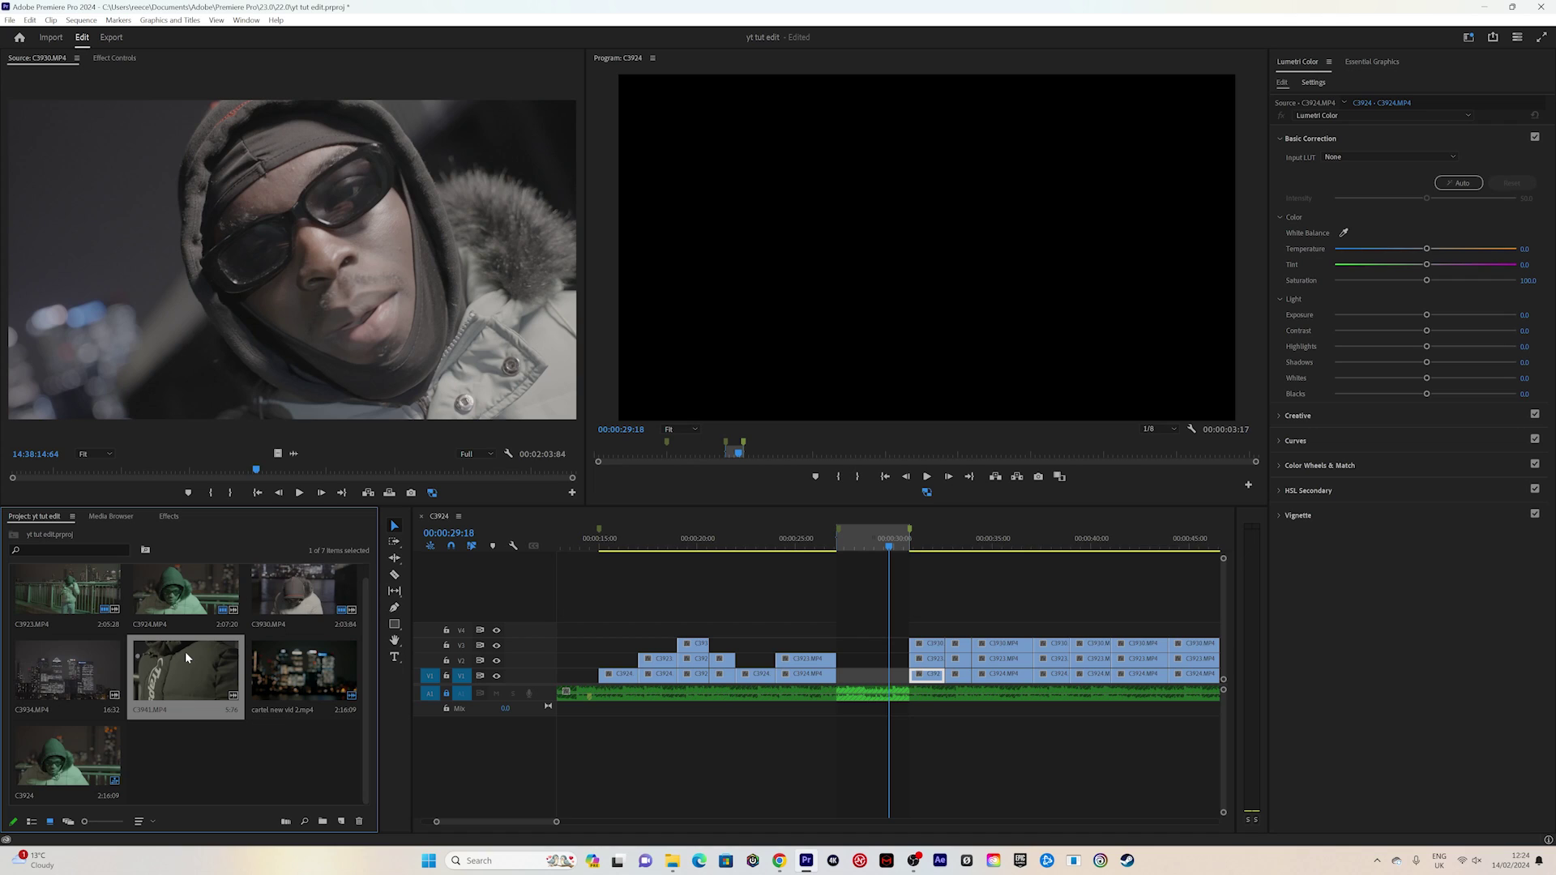
double_click(185, 652)
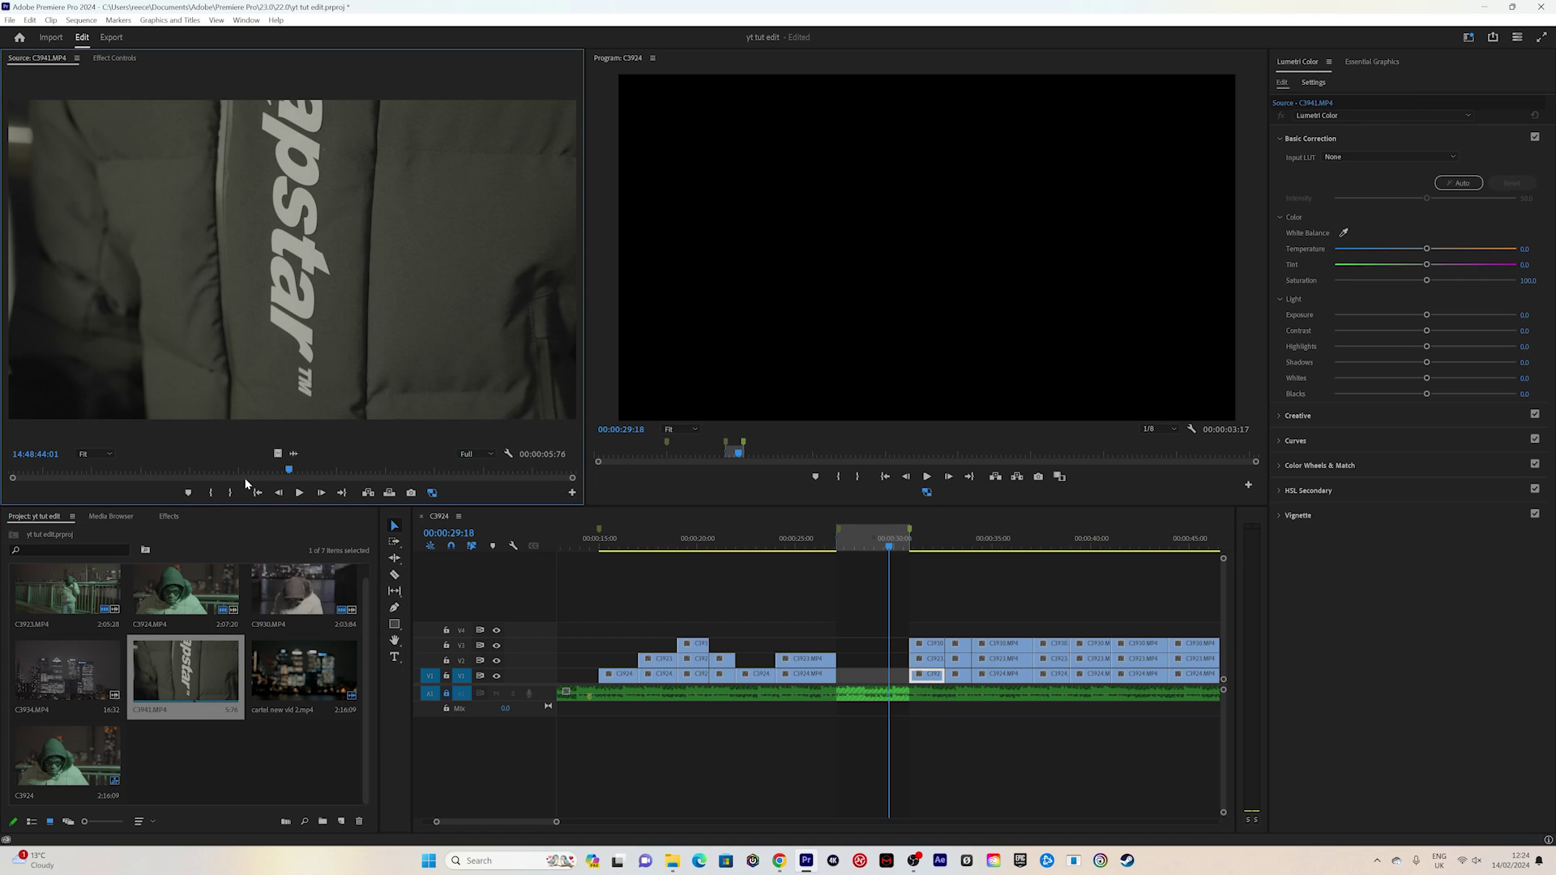
- Play C3941.MP4 in the Source Monitor and mark in and out points at 14:48:44:65 and 14:48:45:37
key("space")
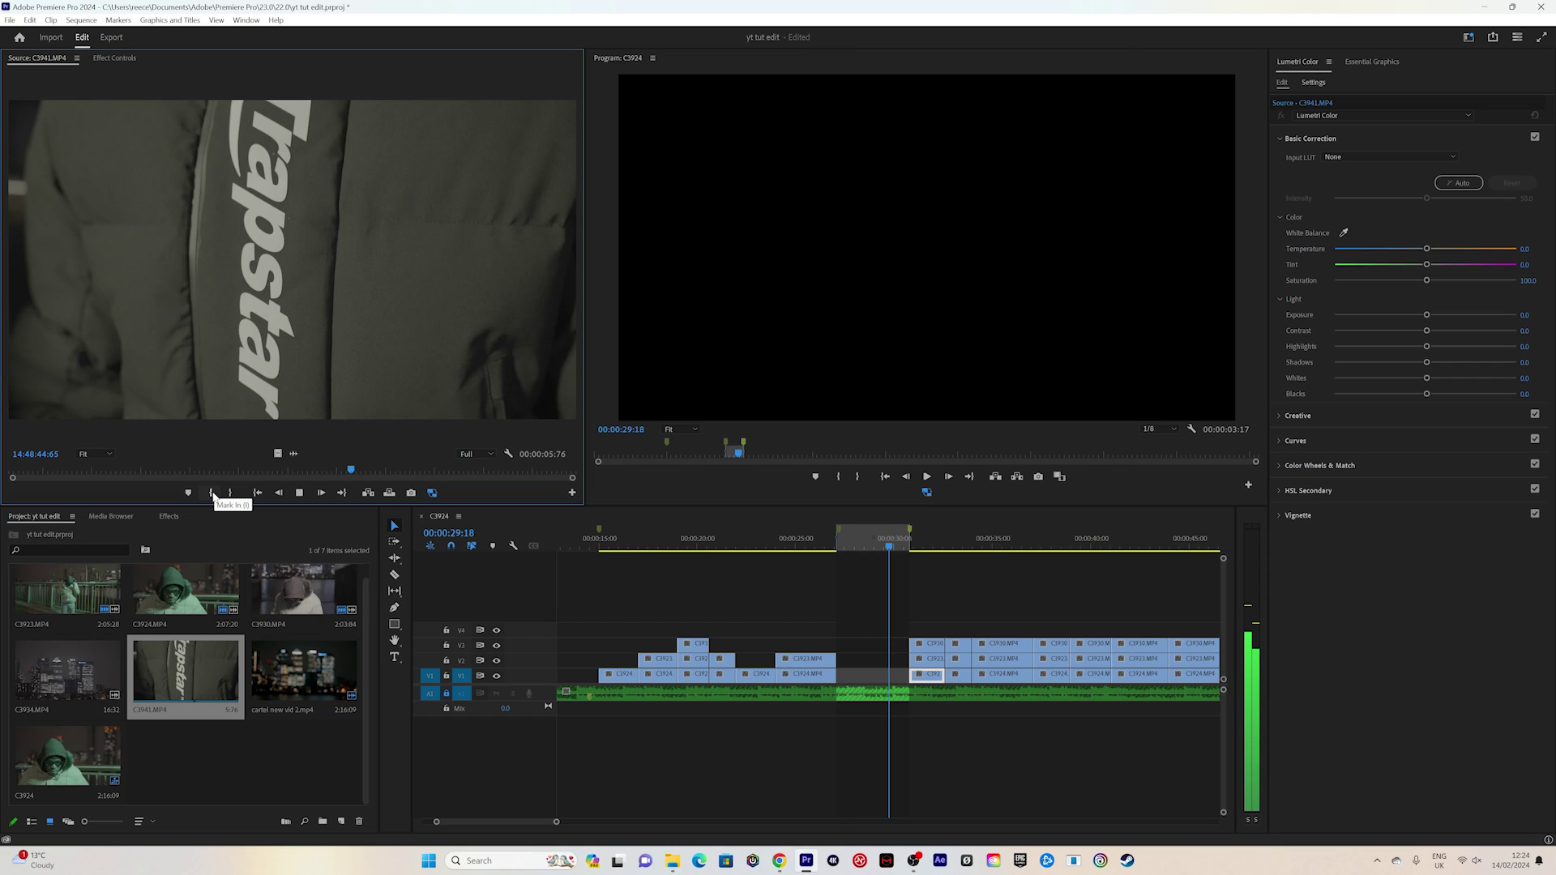
left_click(213, 494)
left_click(230, 494)
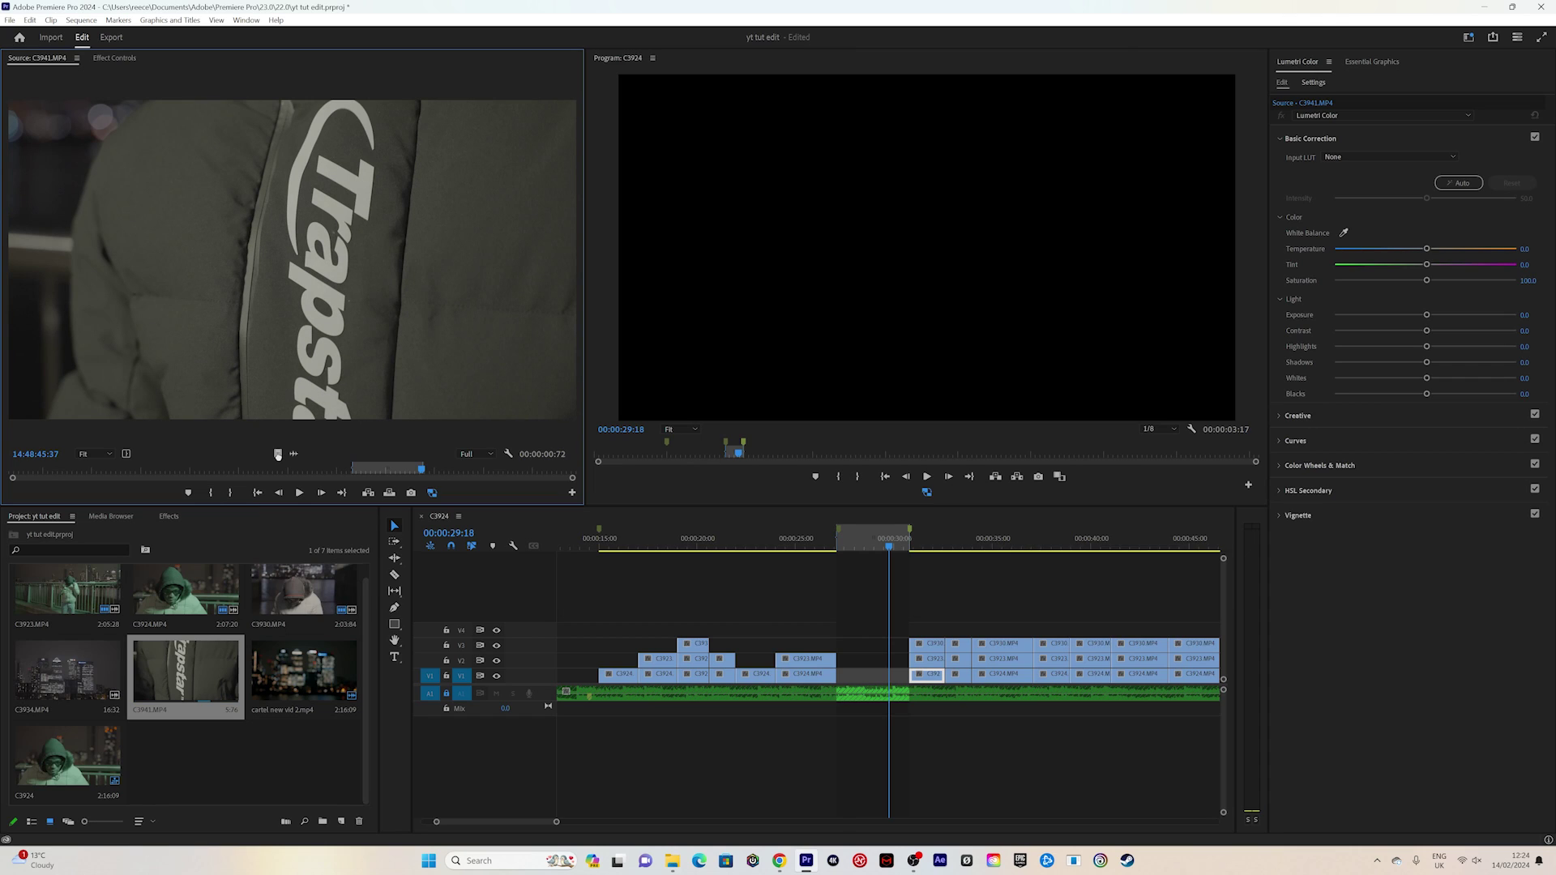
- Place only the video of the marked C3941.MP4 range on V3 at the gap's start and preview the gap
left_click_drag(277, 455, 843, 647)
left_click(853, 543)
key("space")
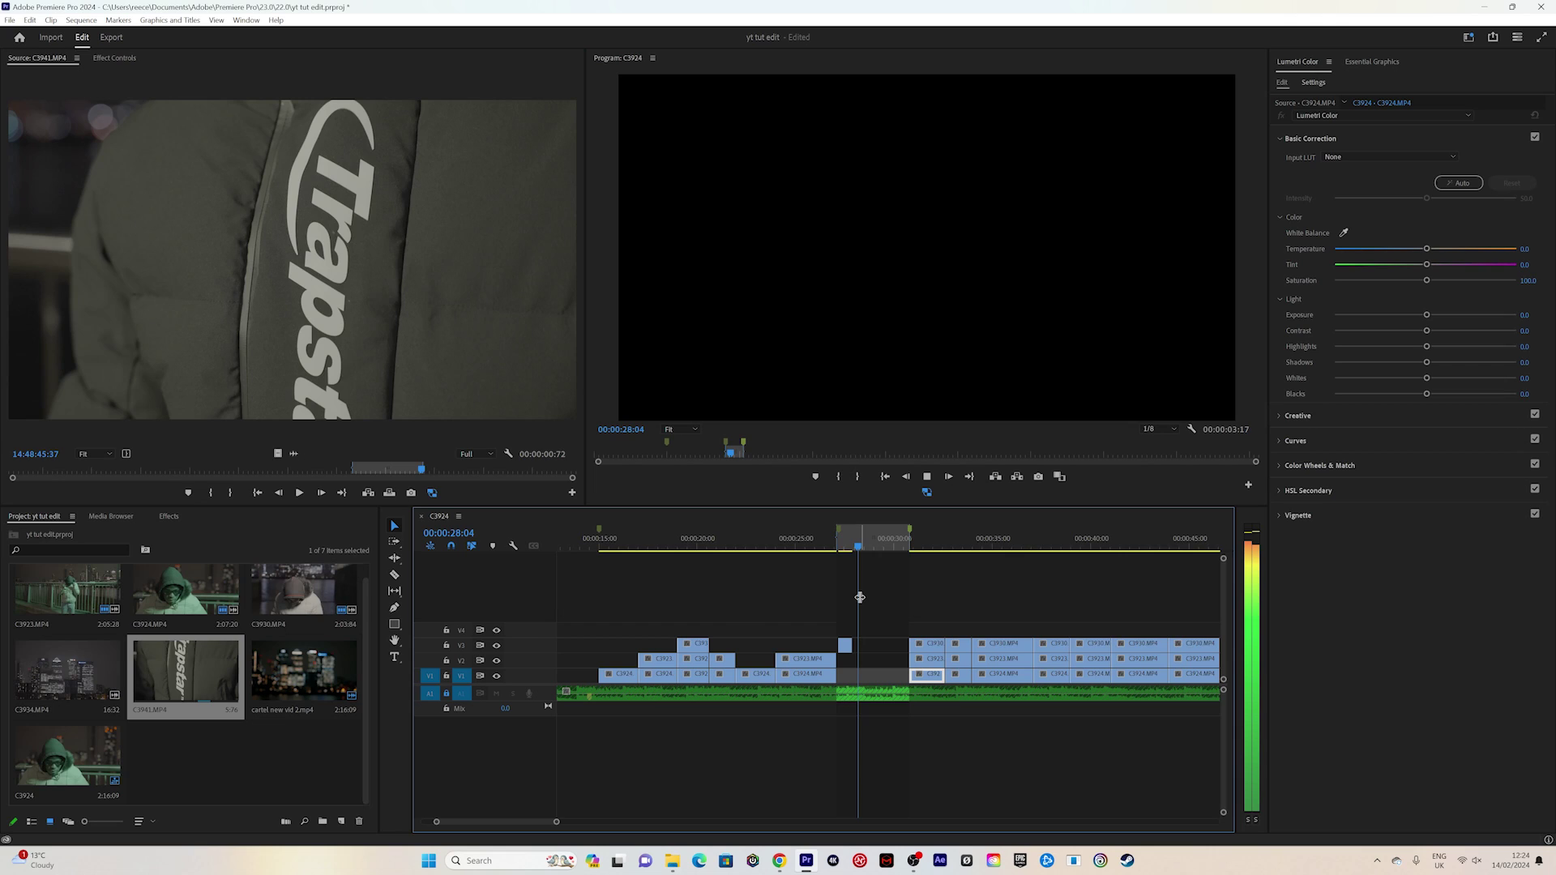
key("space")
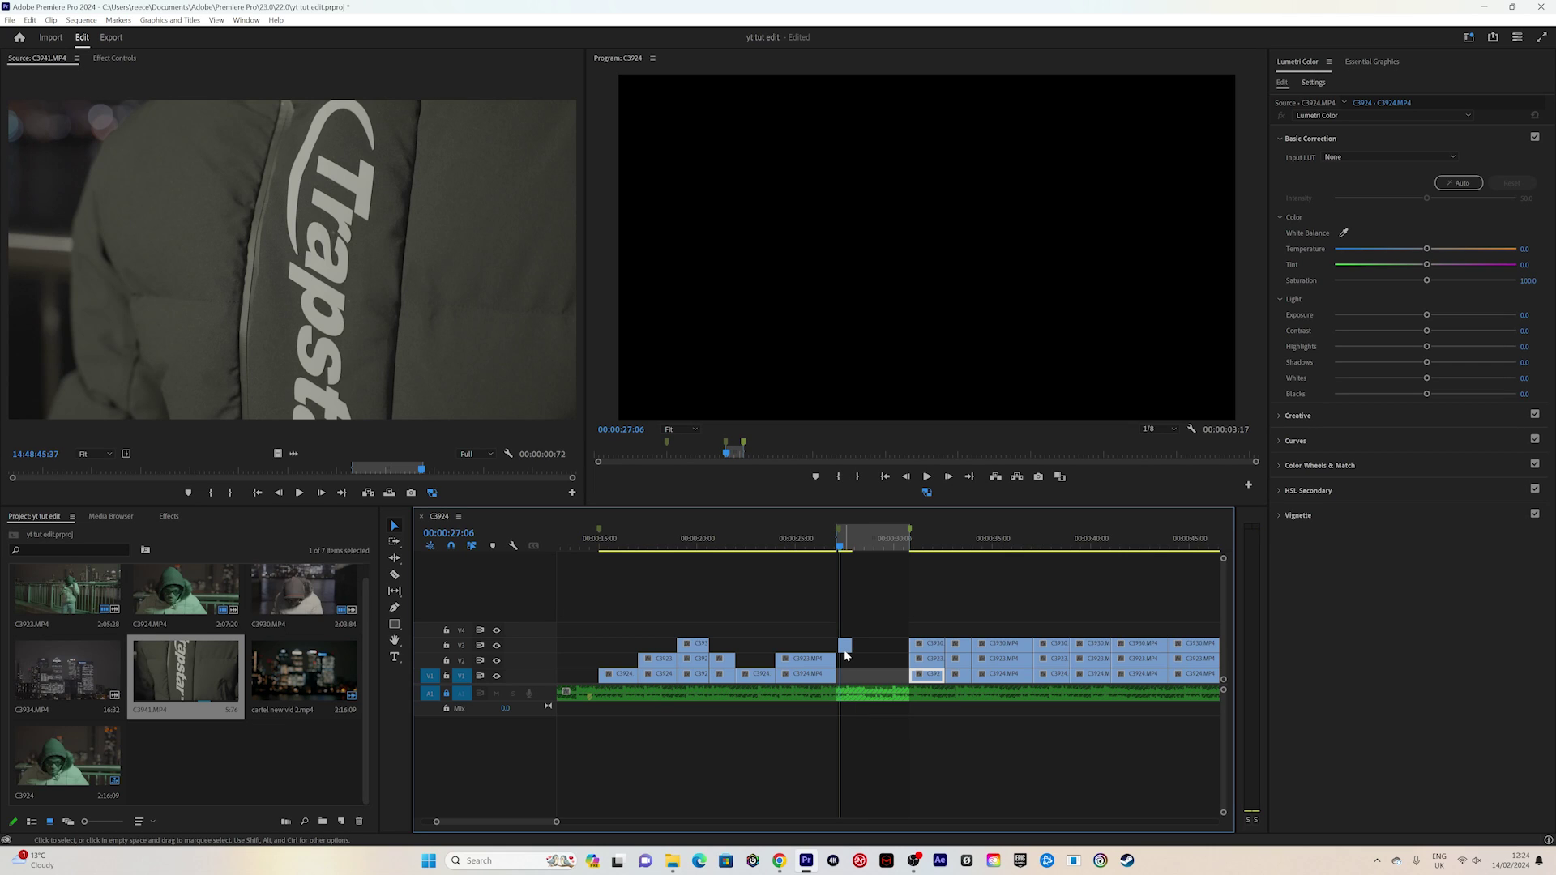
- Slow the C3941.MP4 clip on V3 to 40% speed and scrub through it from just before the gap
key("ctrl+r")
type("4")
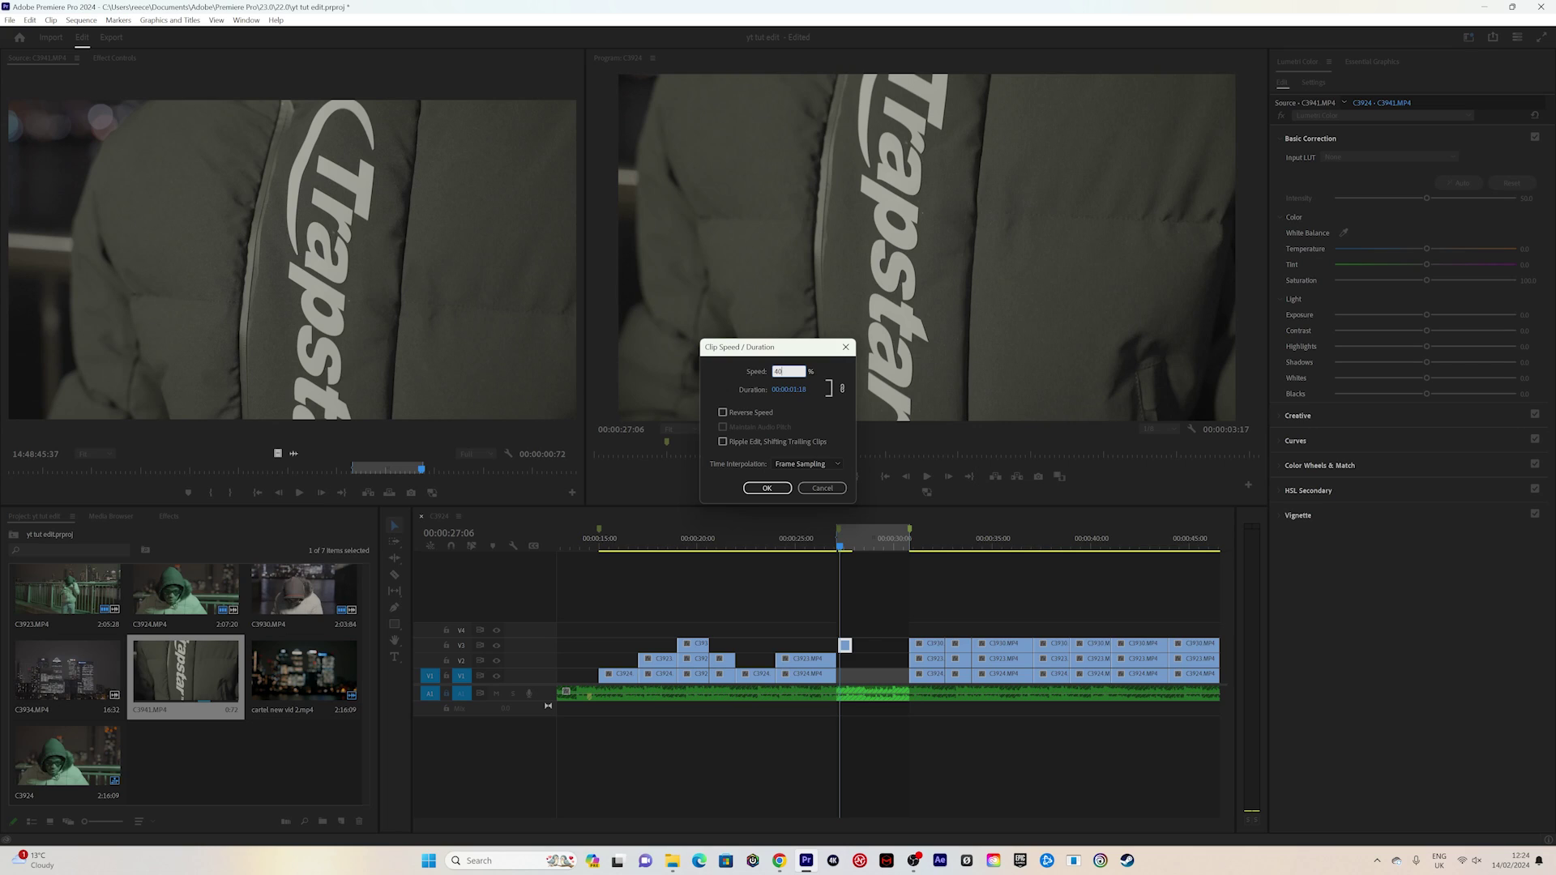
key("Return")
left_click(835, 545)
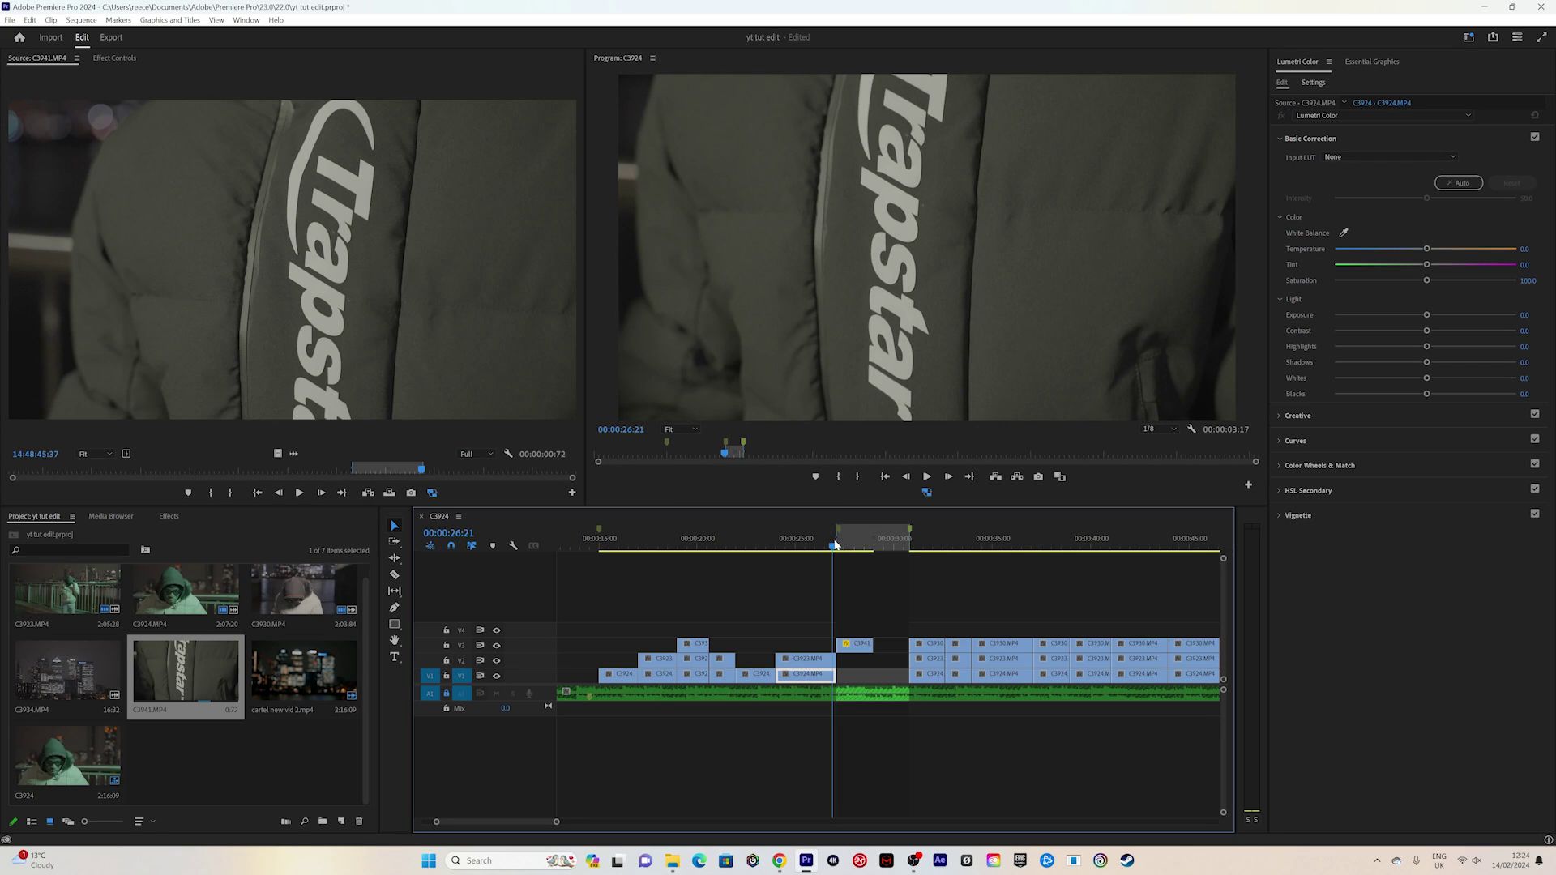
left_click_drag(836, 545, 862, 544)
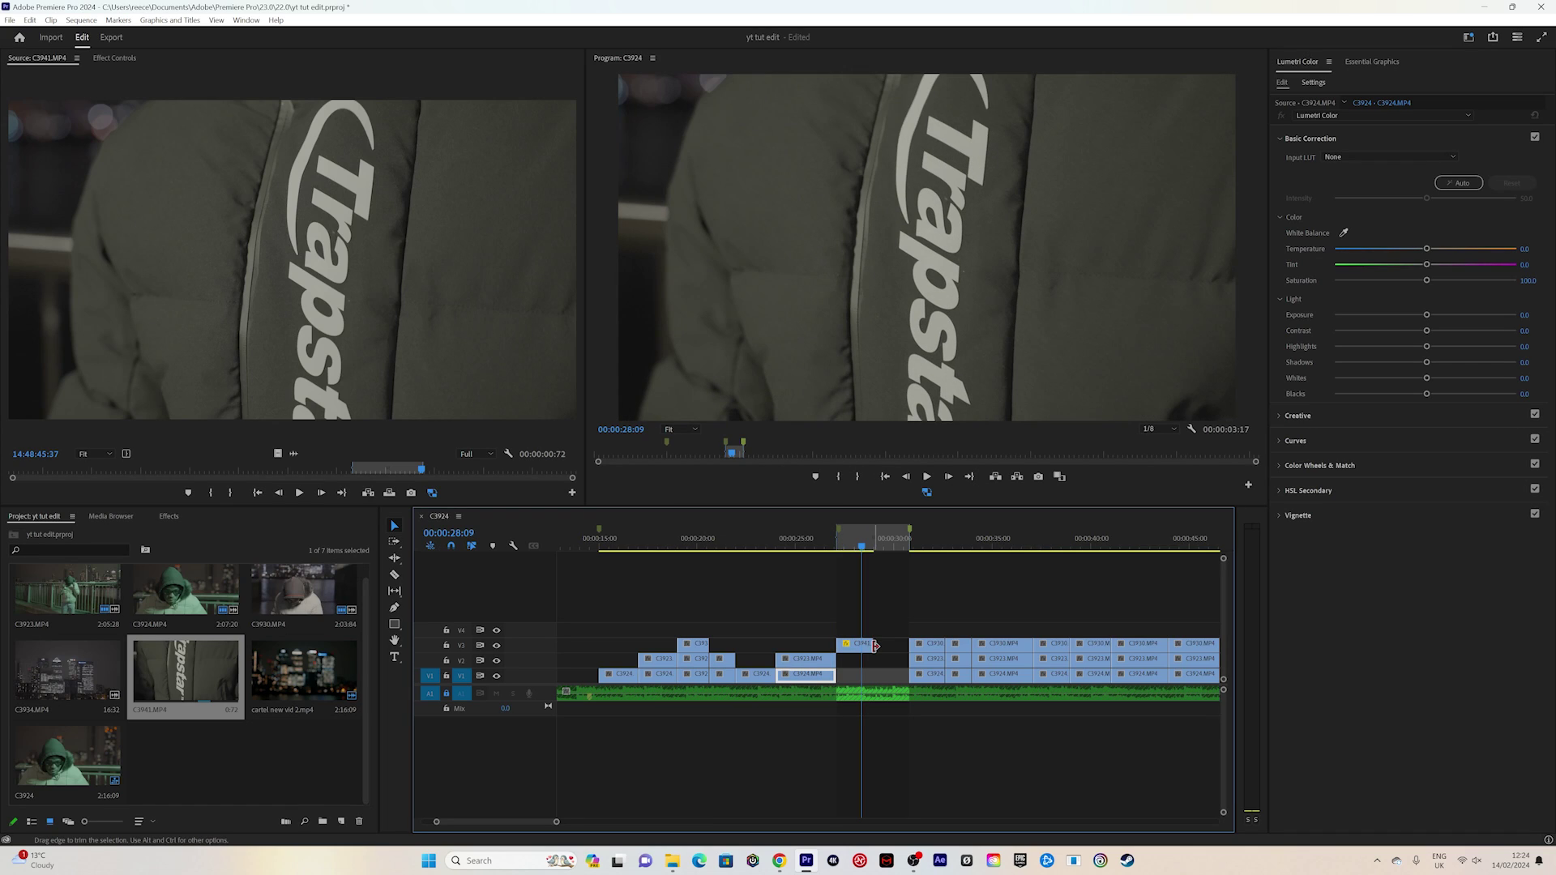
- Render the effects between the in and out points, then delete the slowed C3941.MP4 clip from V3
left_click(81, 20)
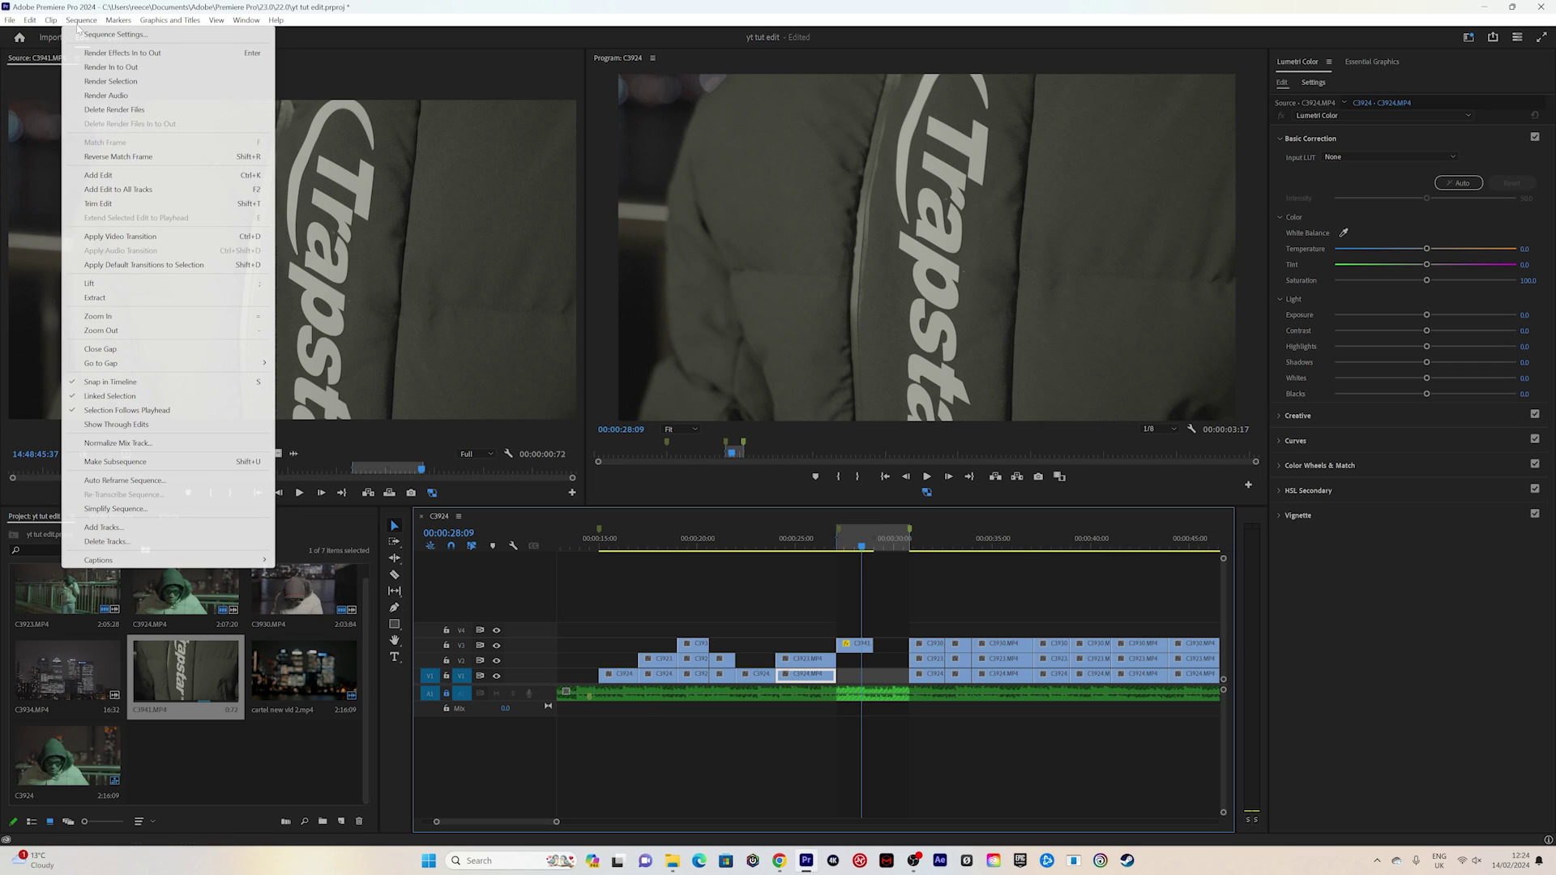
left_click(121, 53)
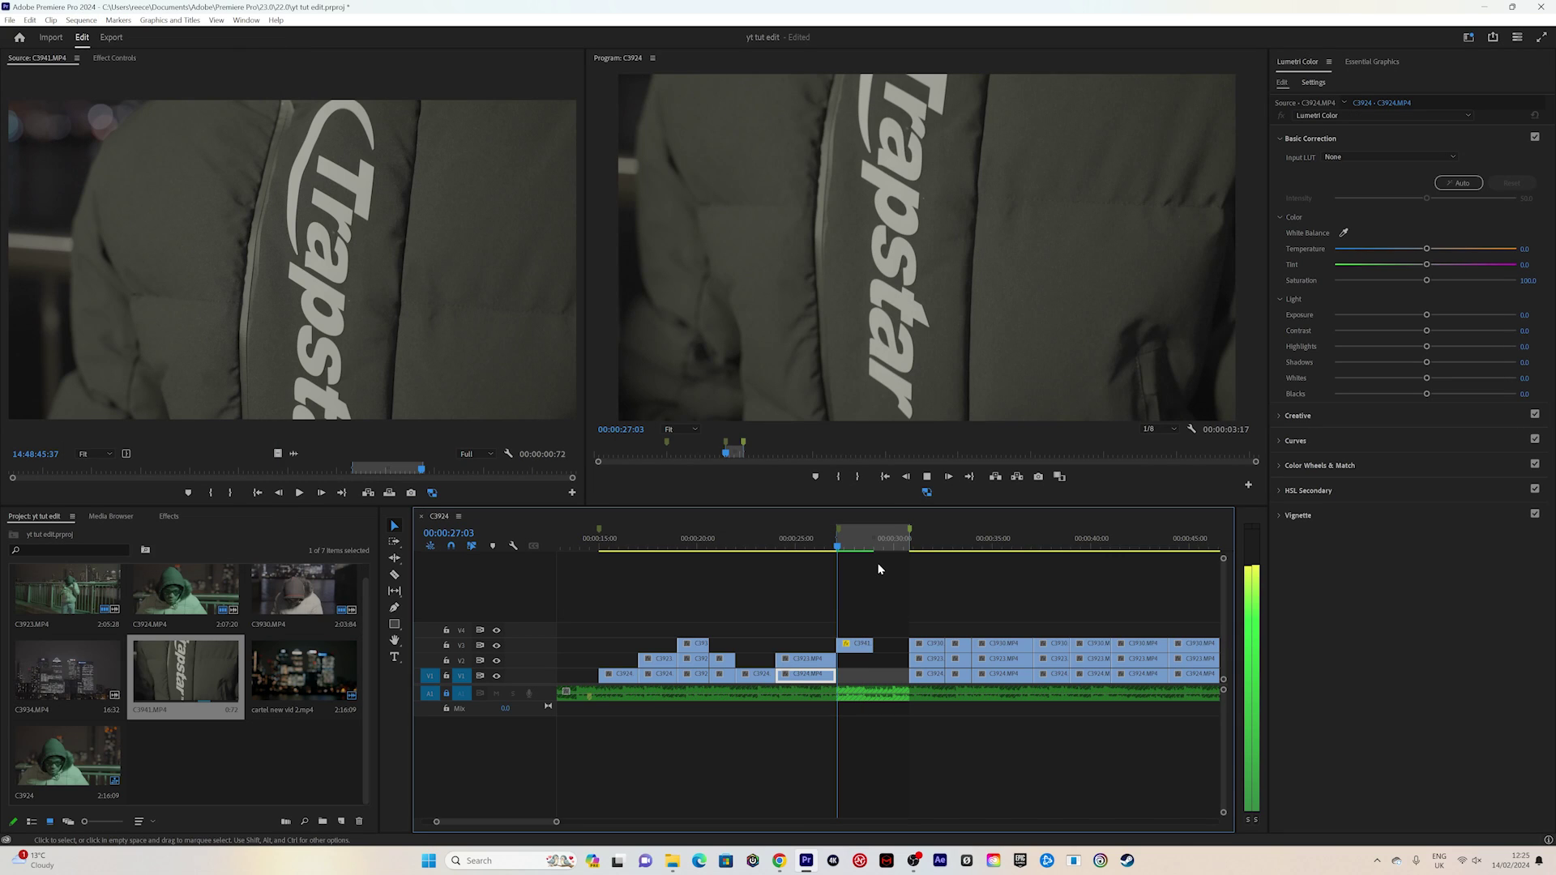
left_click(856, 643)
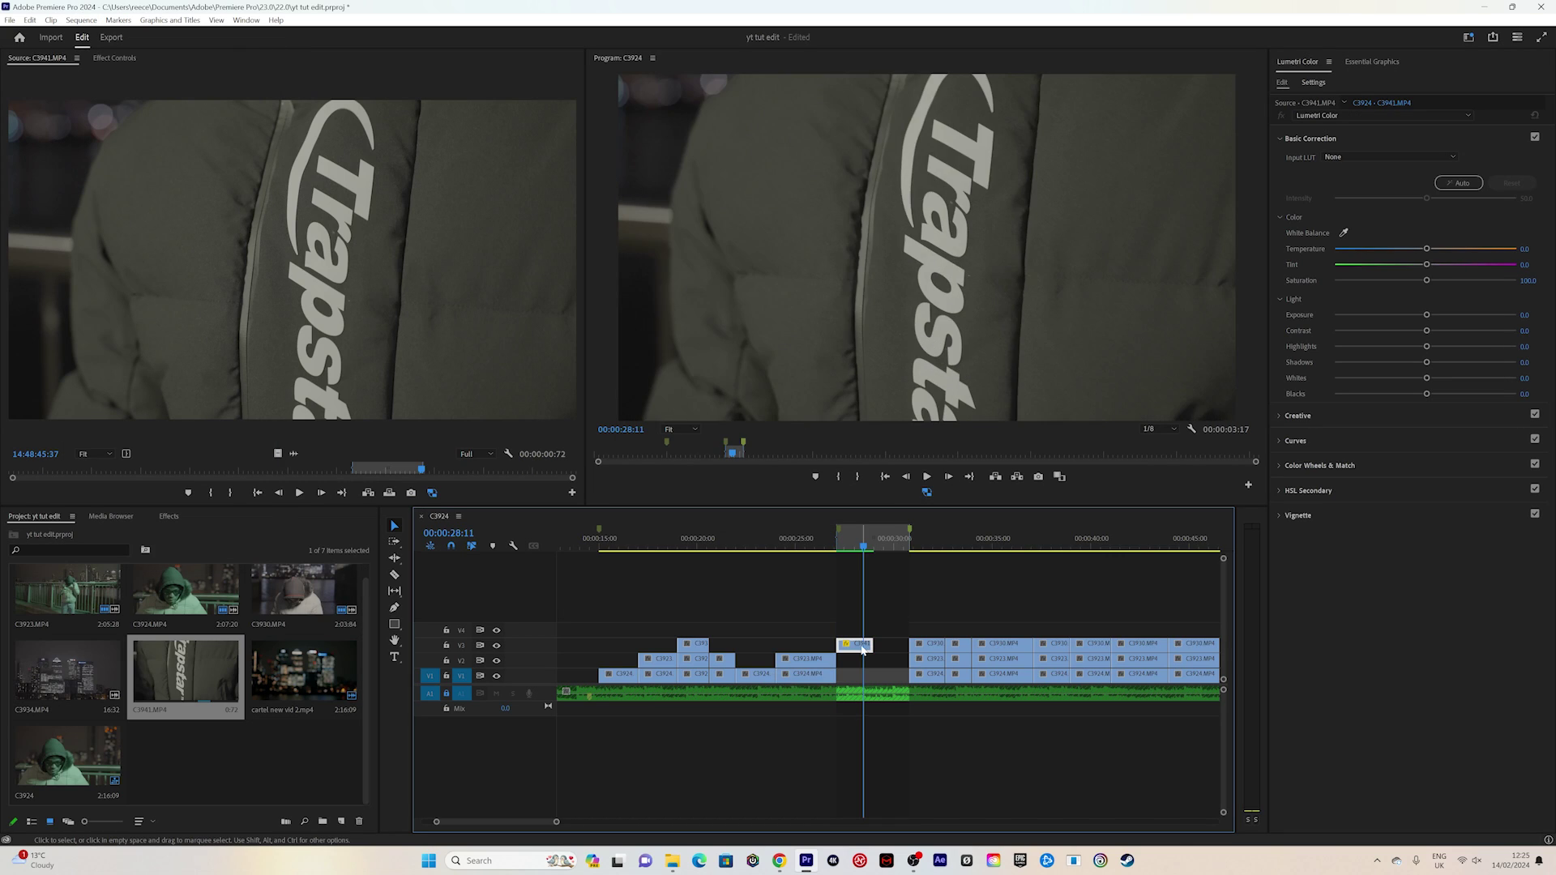
key("Delete")
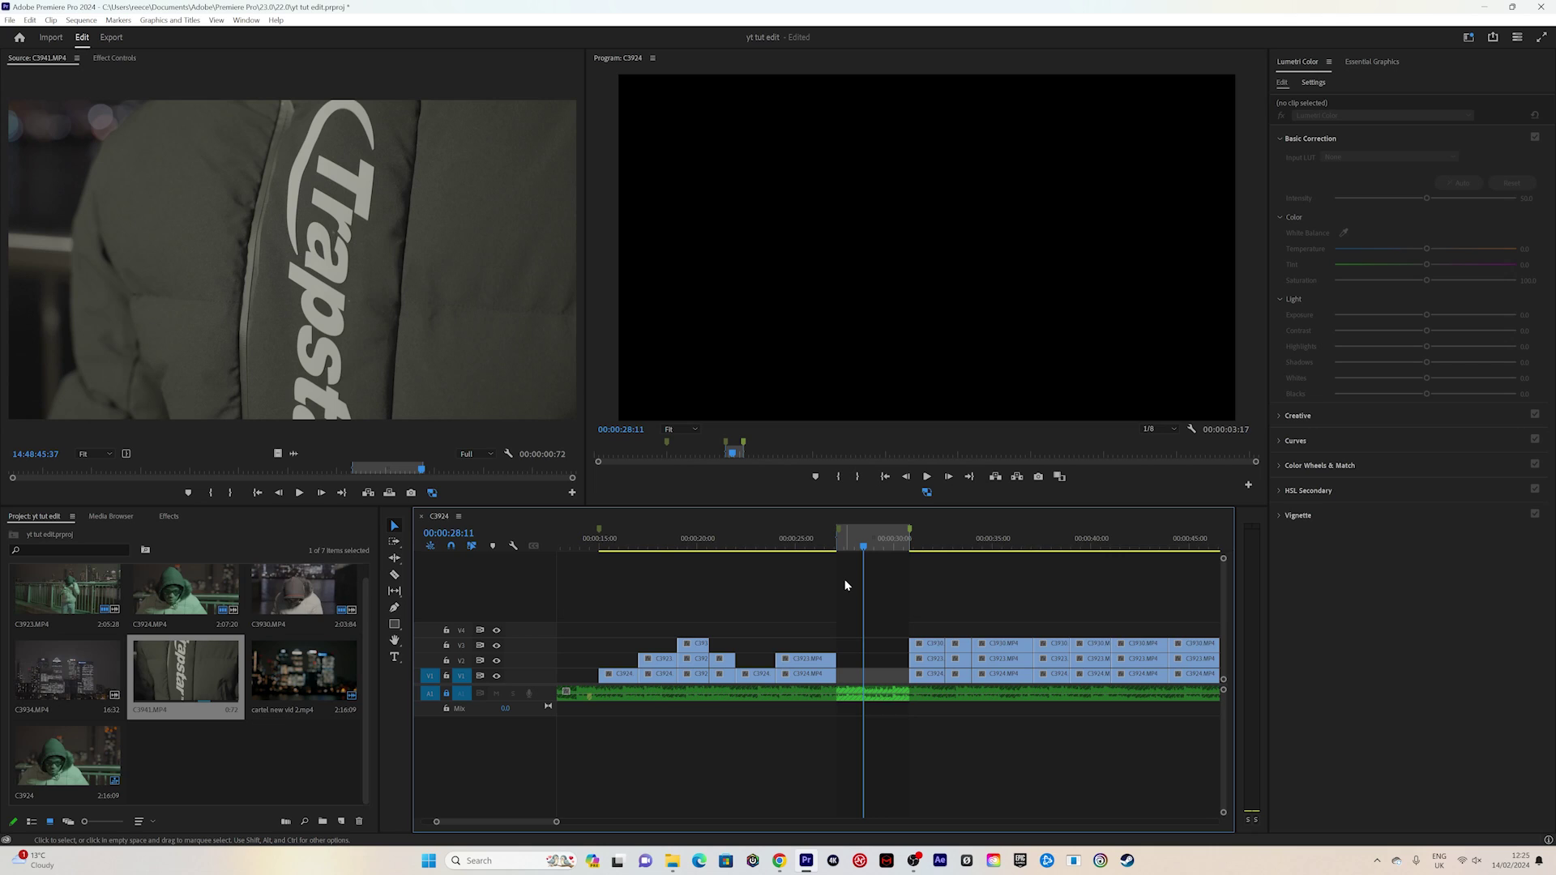
- Review the rest of the edit by playing on from the empty marked gap, stopping at 00:00:43:19
left_click_drag(556, 822, 625, 822)
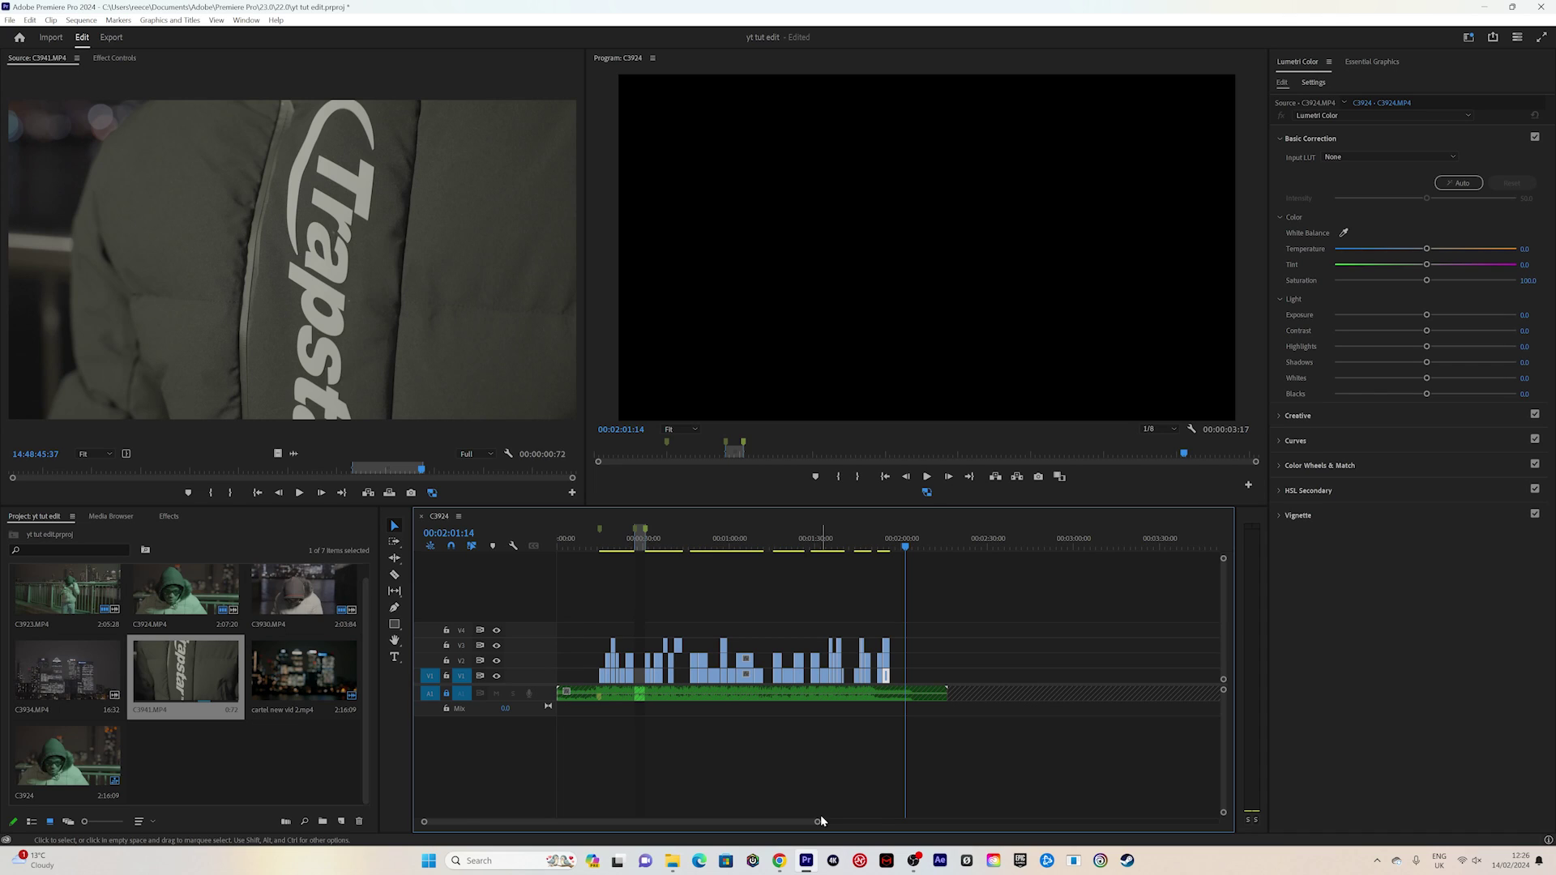
left_click_drag(817, 821, 752, 820)
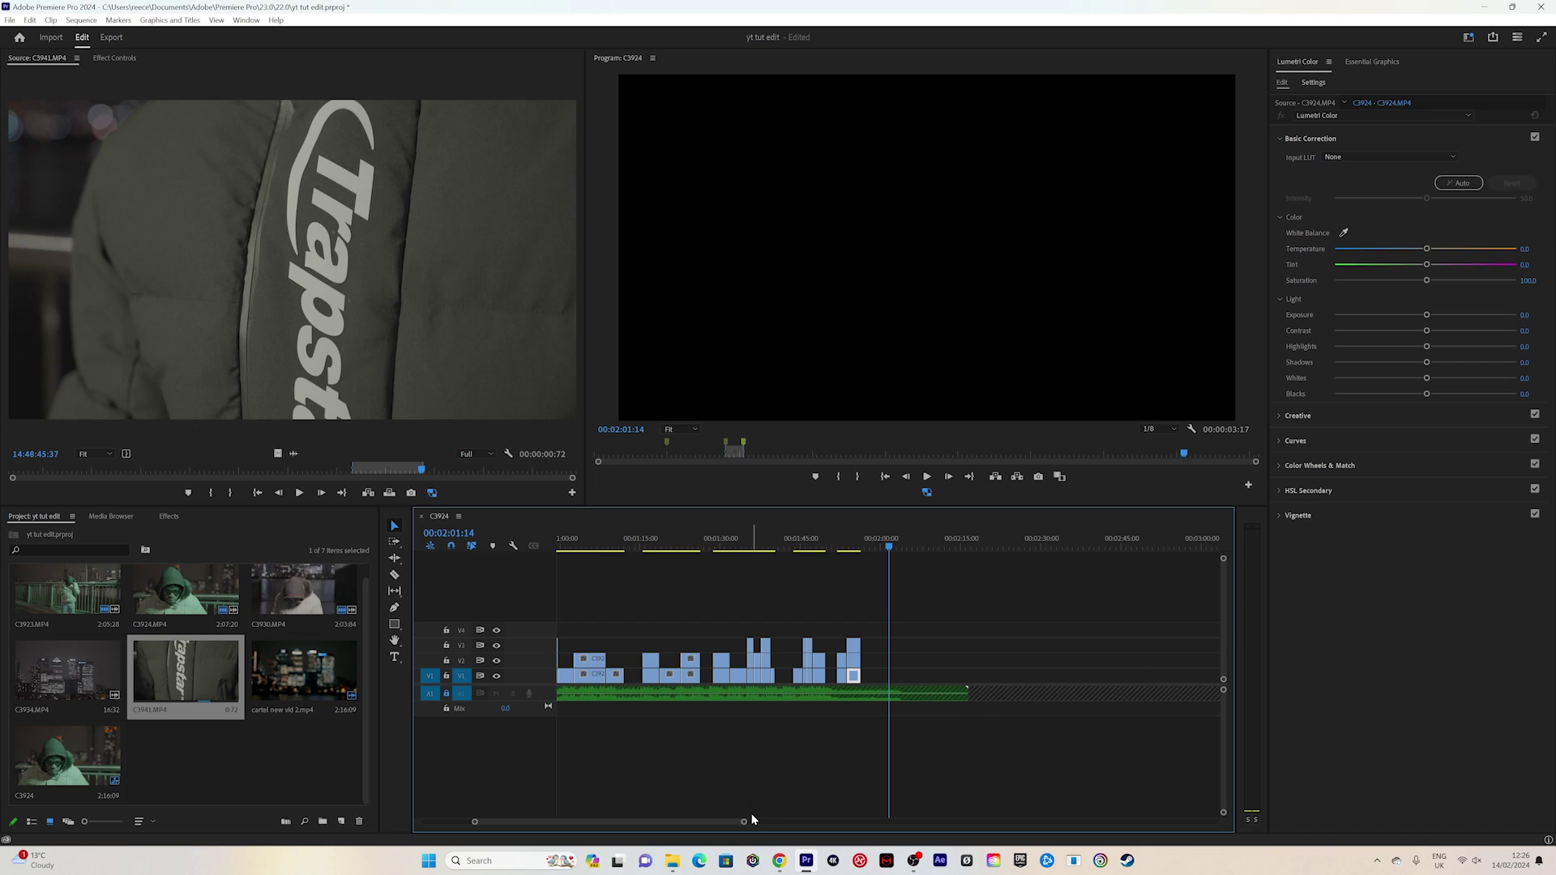
scroll(741, 730, "up", 5)
left_click(724, 547)
key("space")
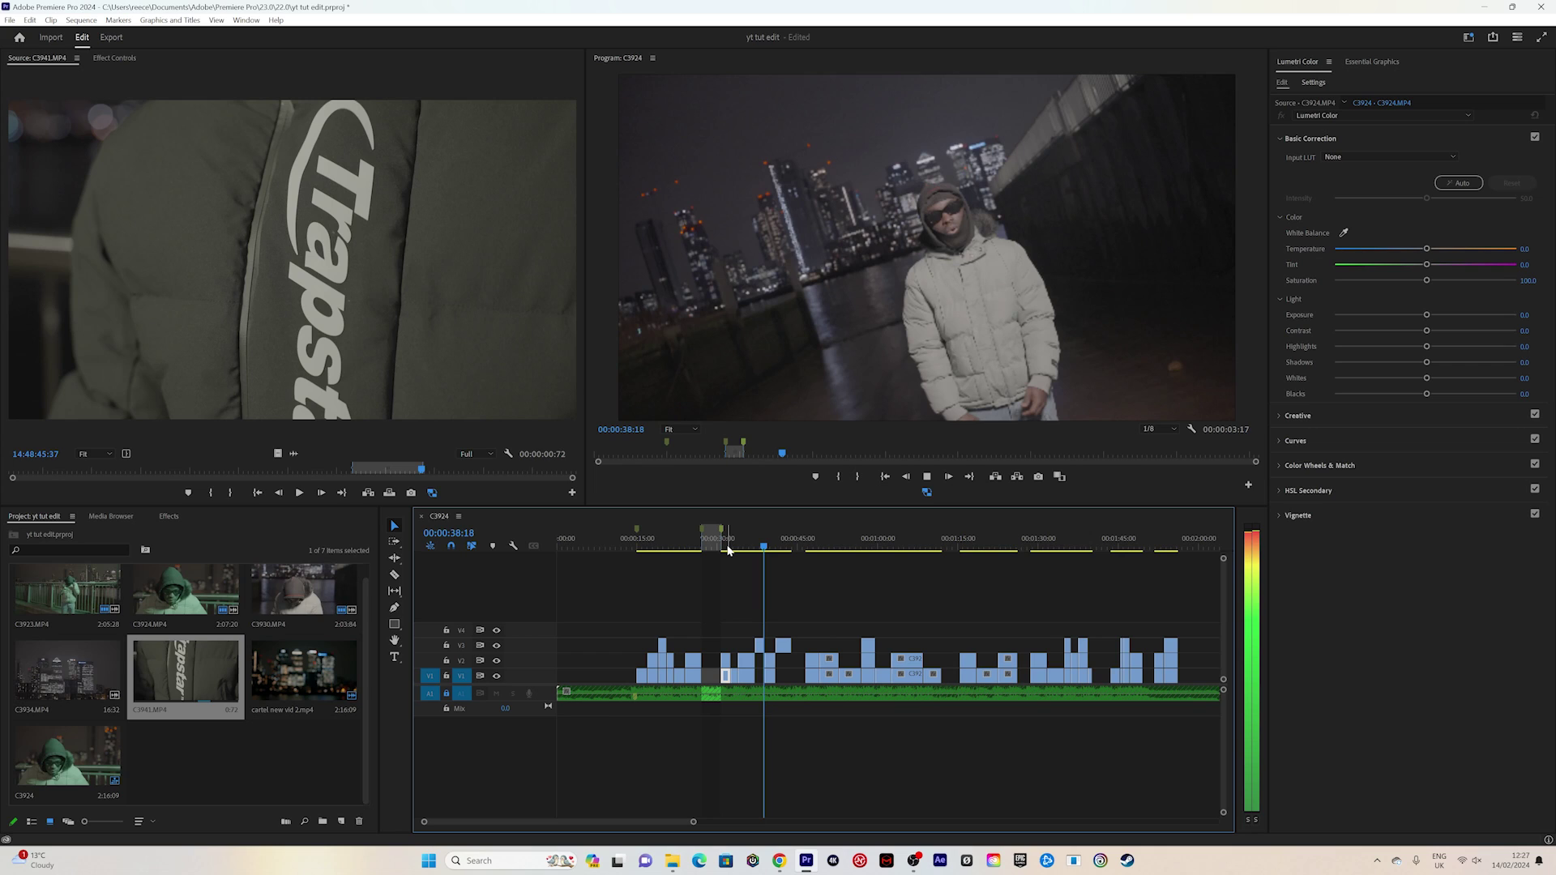
left_click(793, 549)
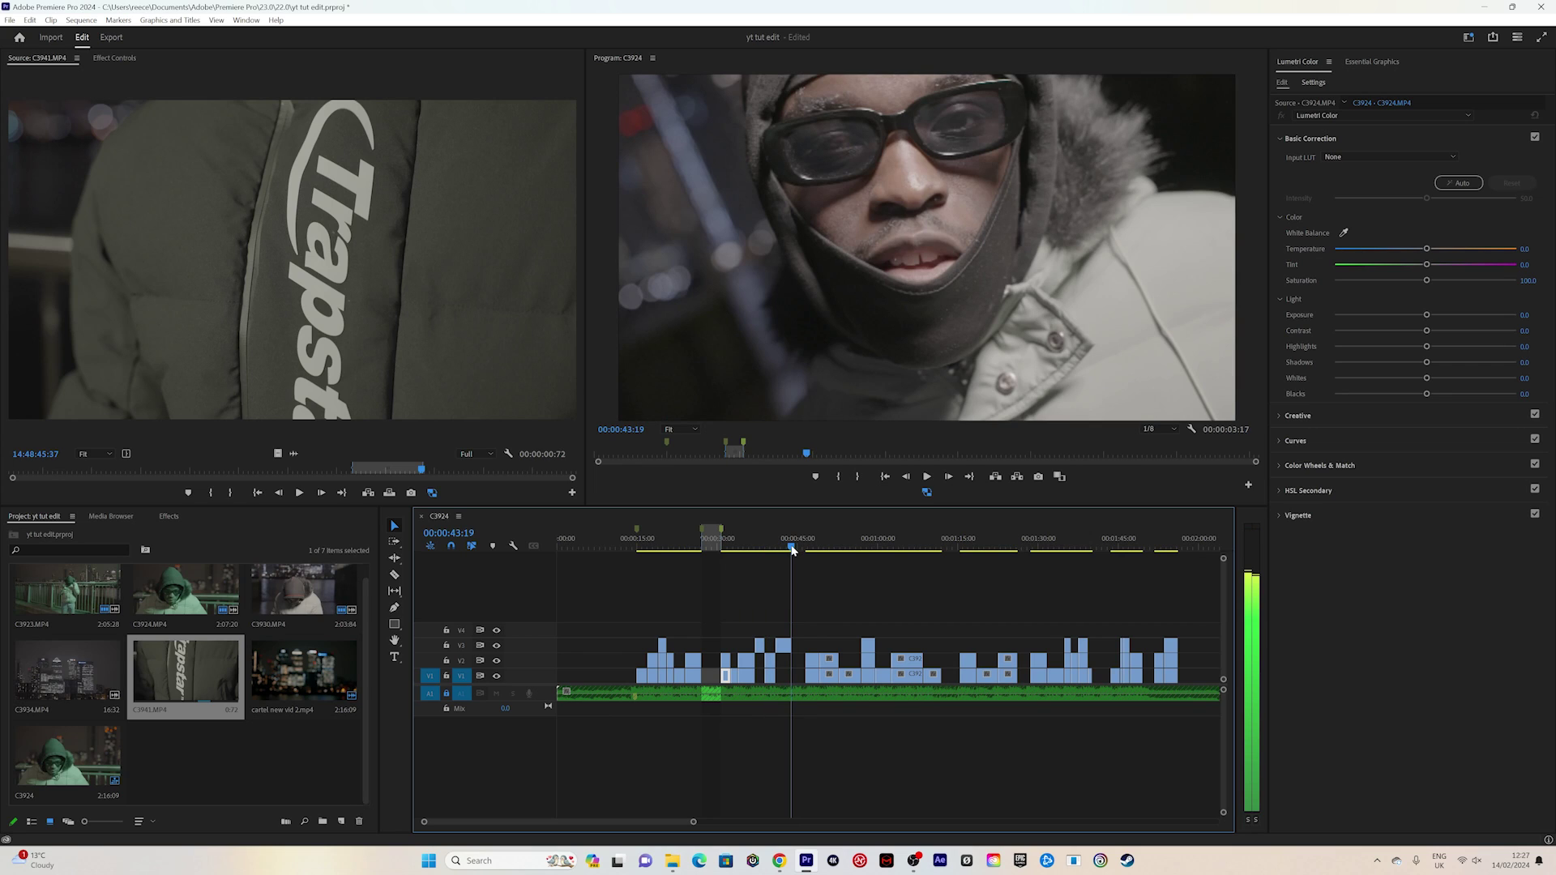
- Open C3934.MP4 in the Source Monitor and mark a skyline range from 14:40:35:35 to 14:40:36:67
double_click(68, 673)
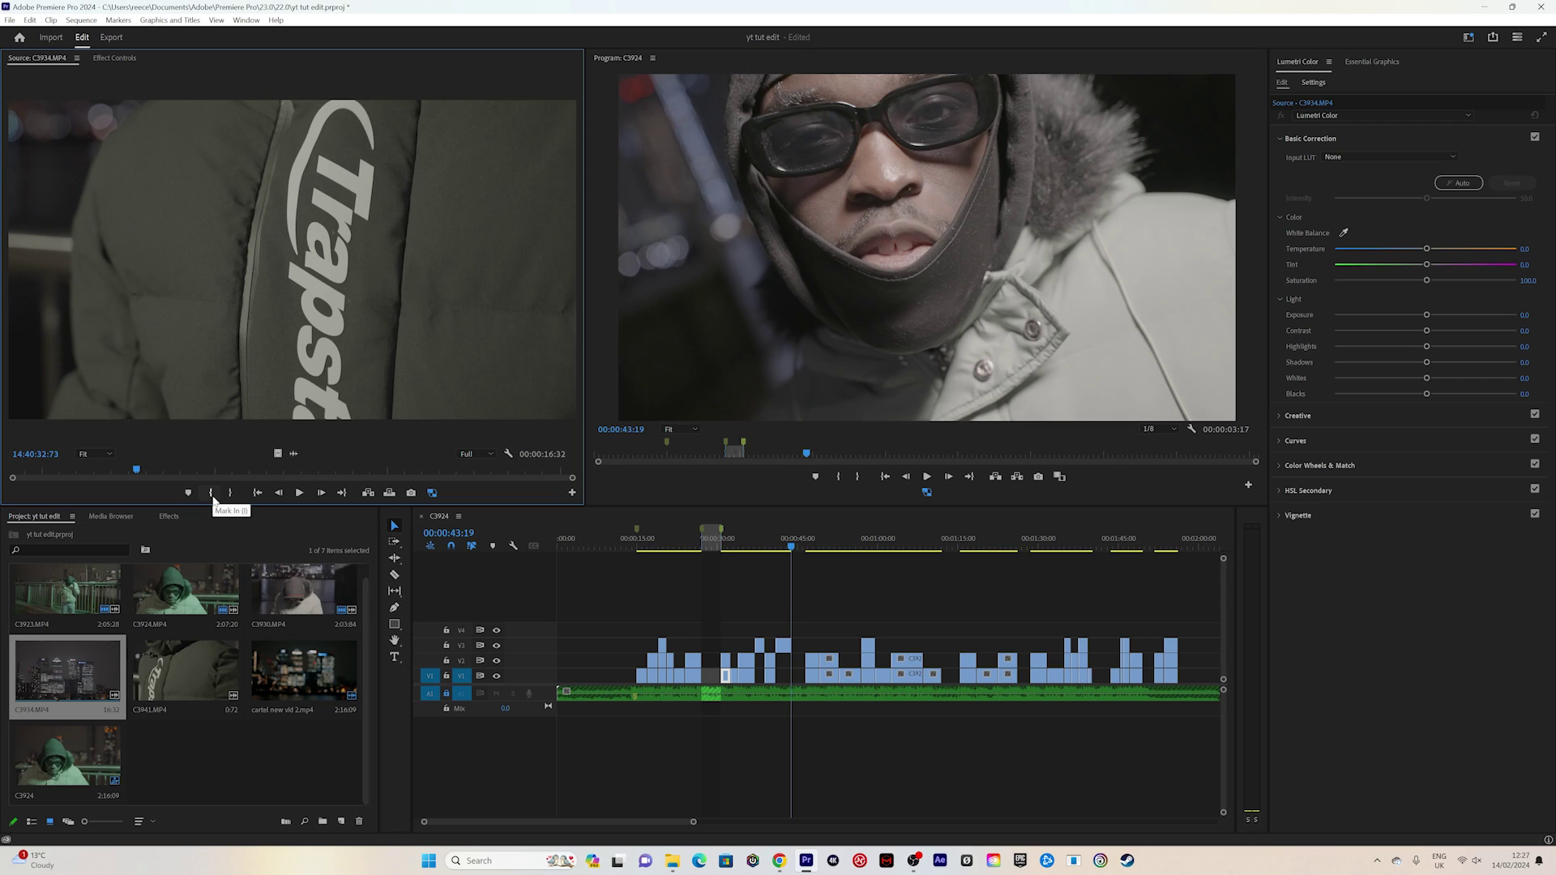
left_click(212, 494)
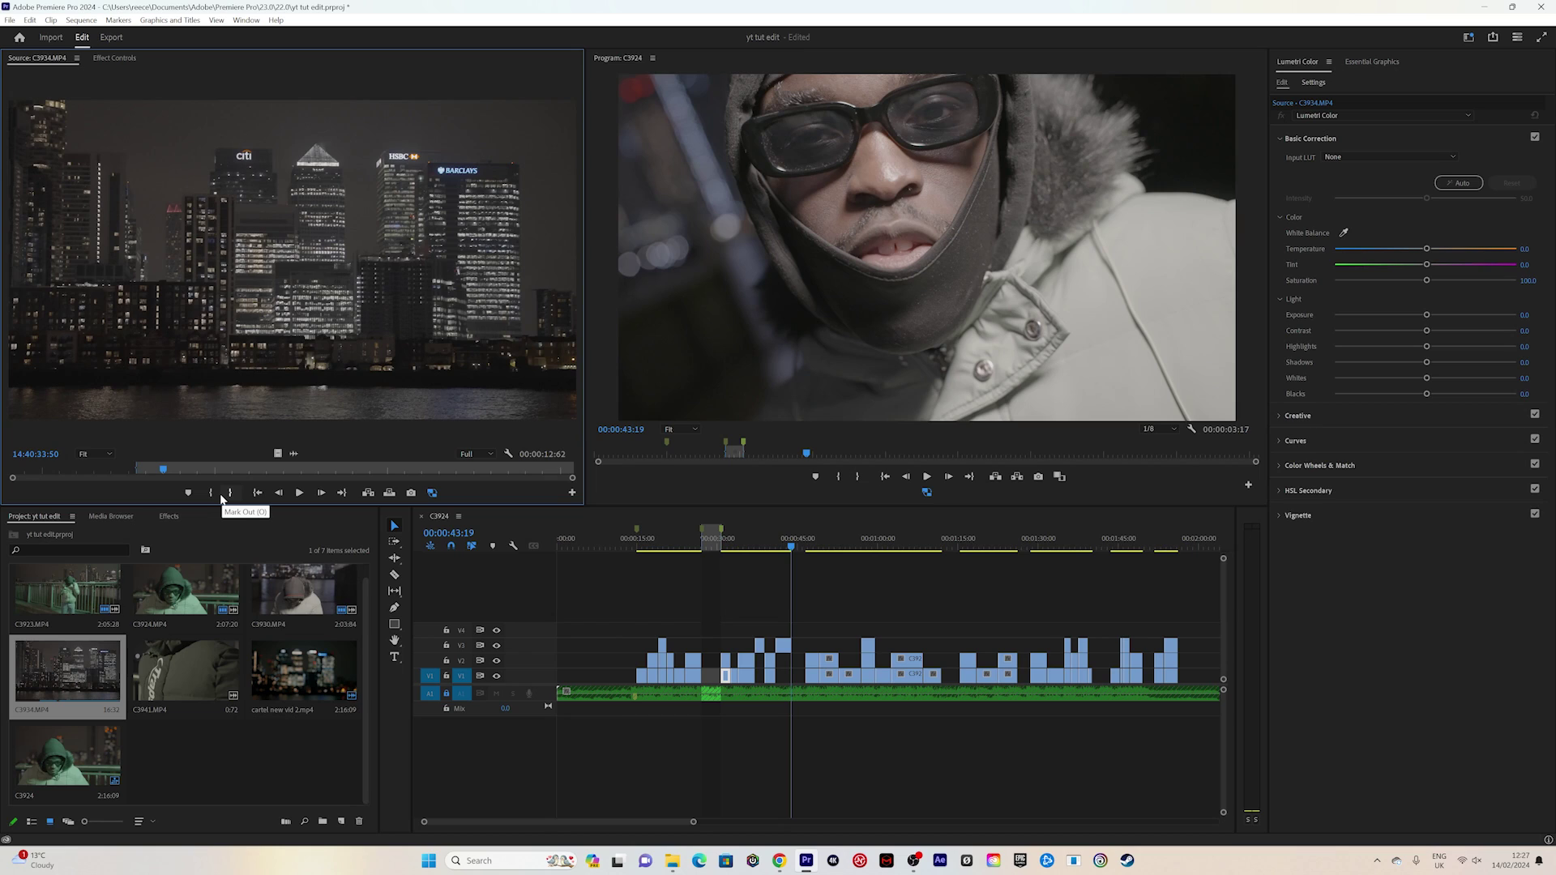
key("space")
key("space")
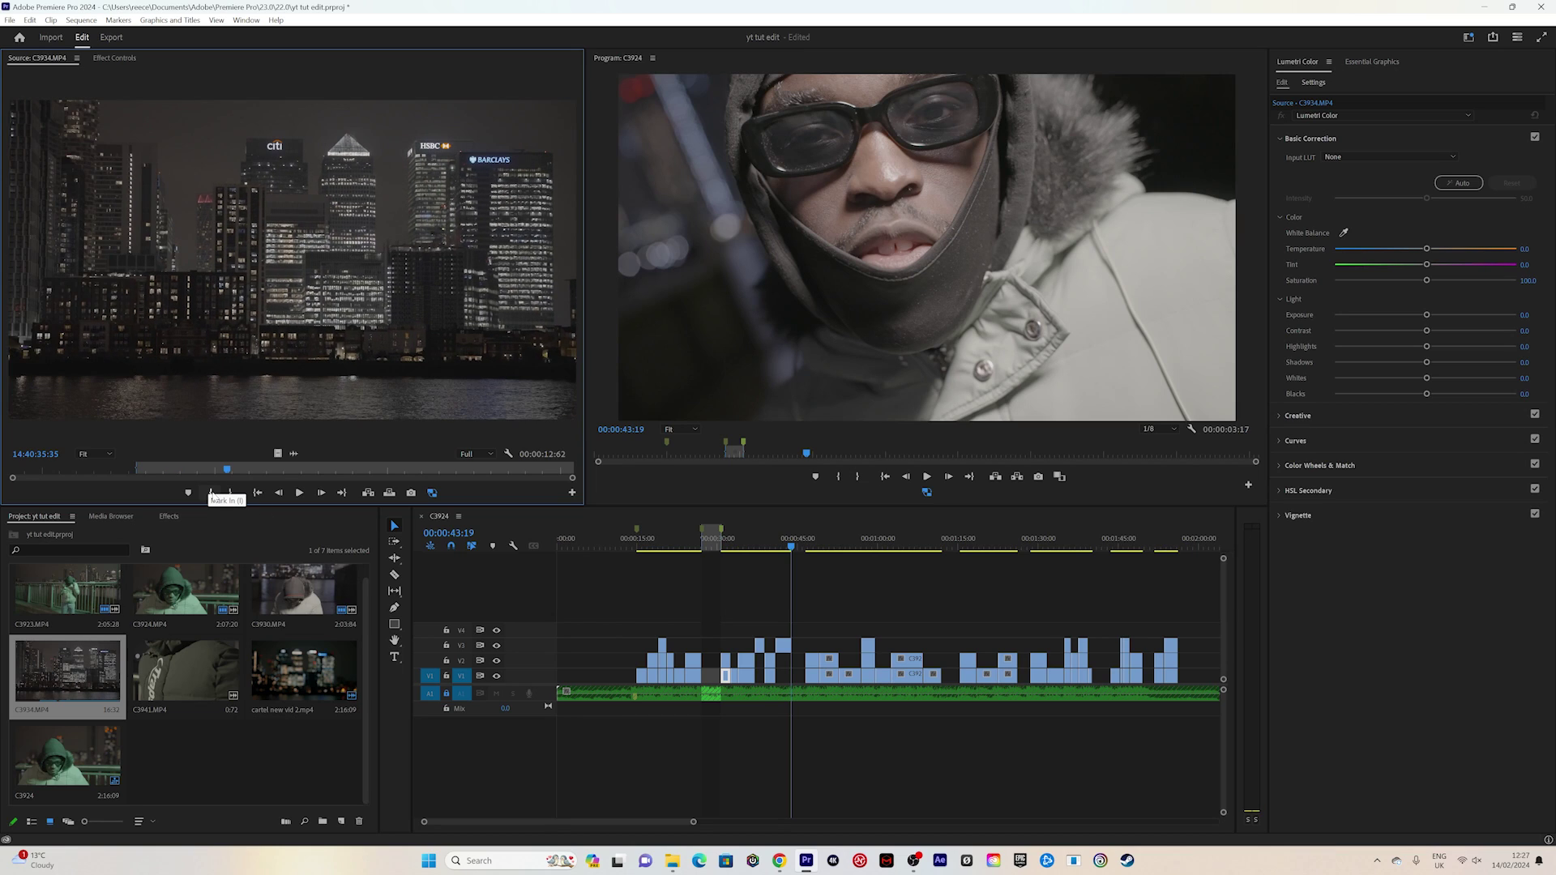
left_click(212, 494)
key("space")
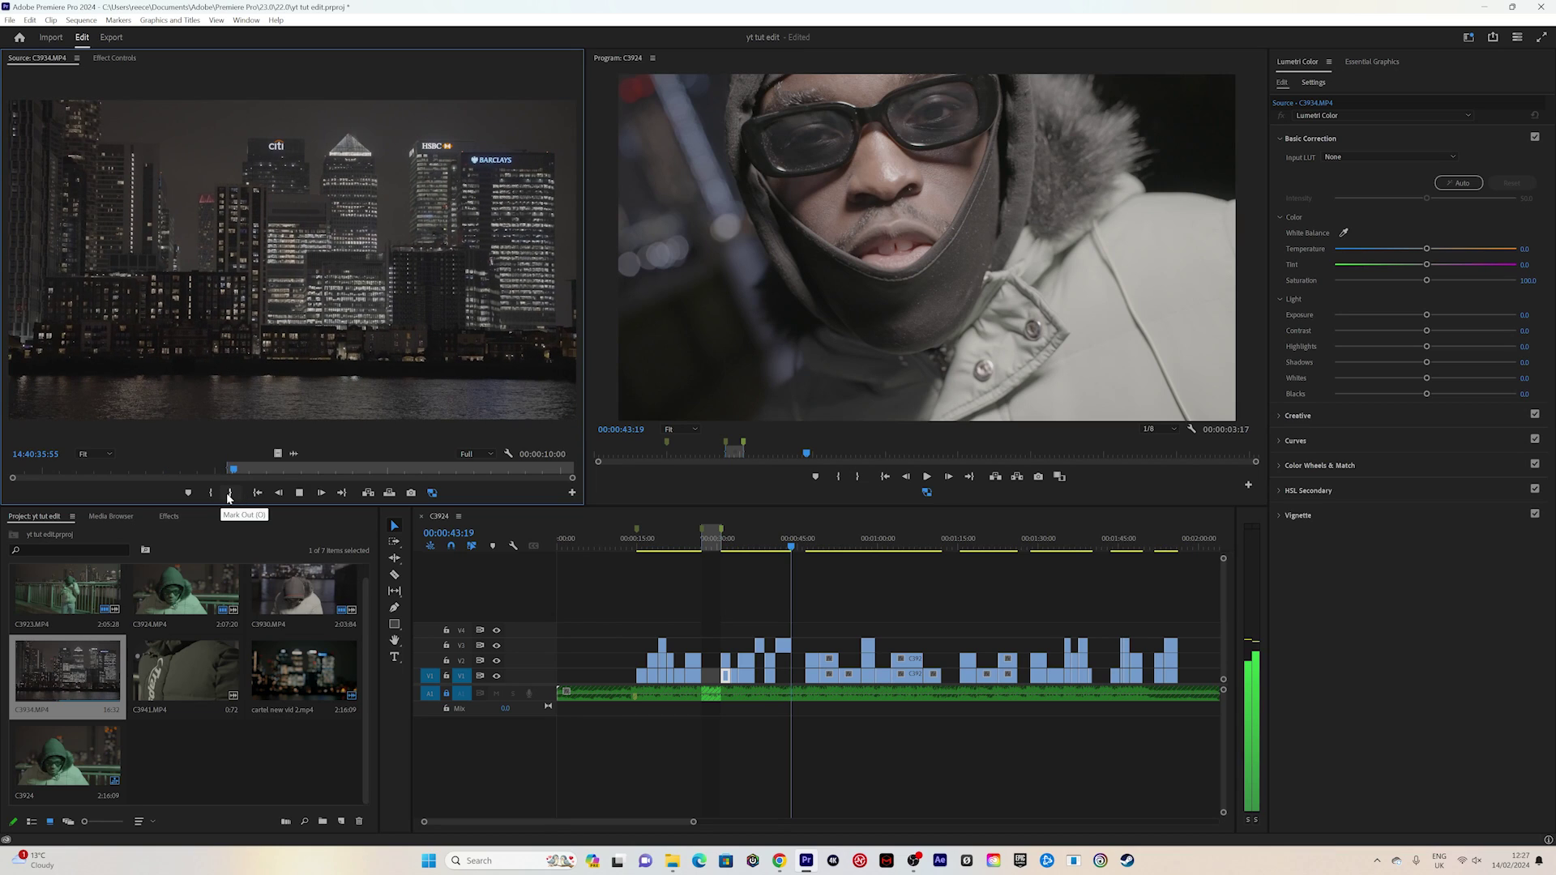
left_click(228, 495)
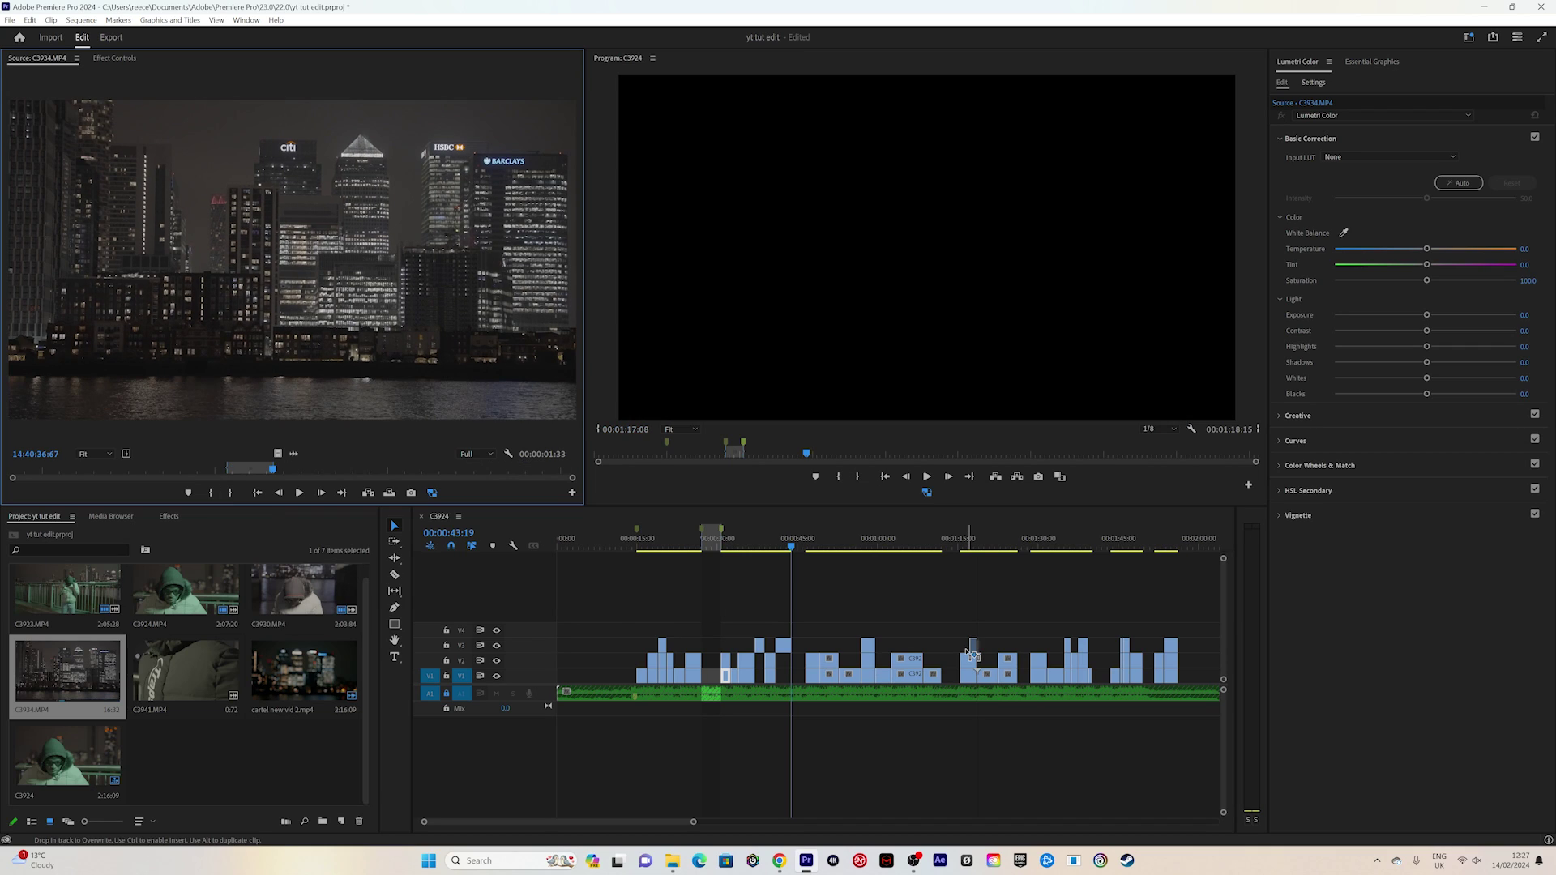
- Place the marked C3934.MP4 video on V2 in the gap near 00:01:12, slow it to 40% and preview it
left_click(944, 660)
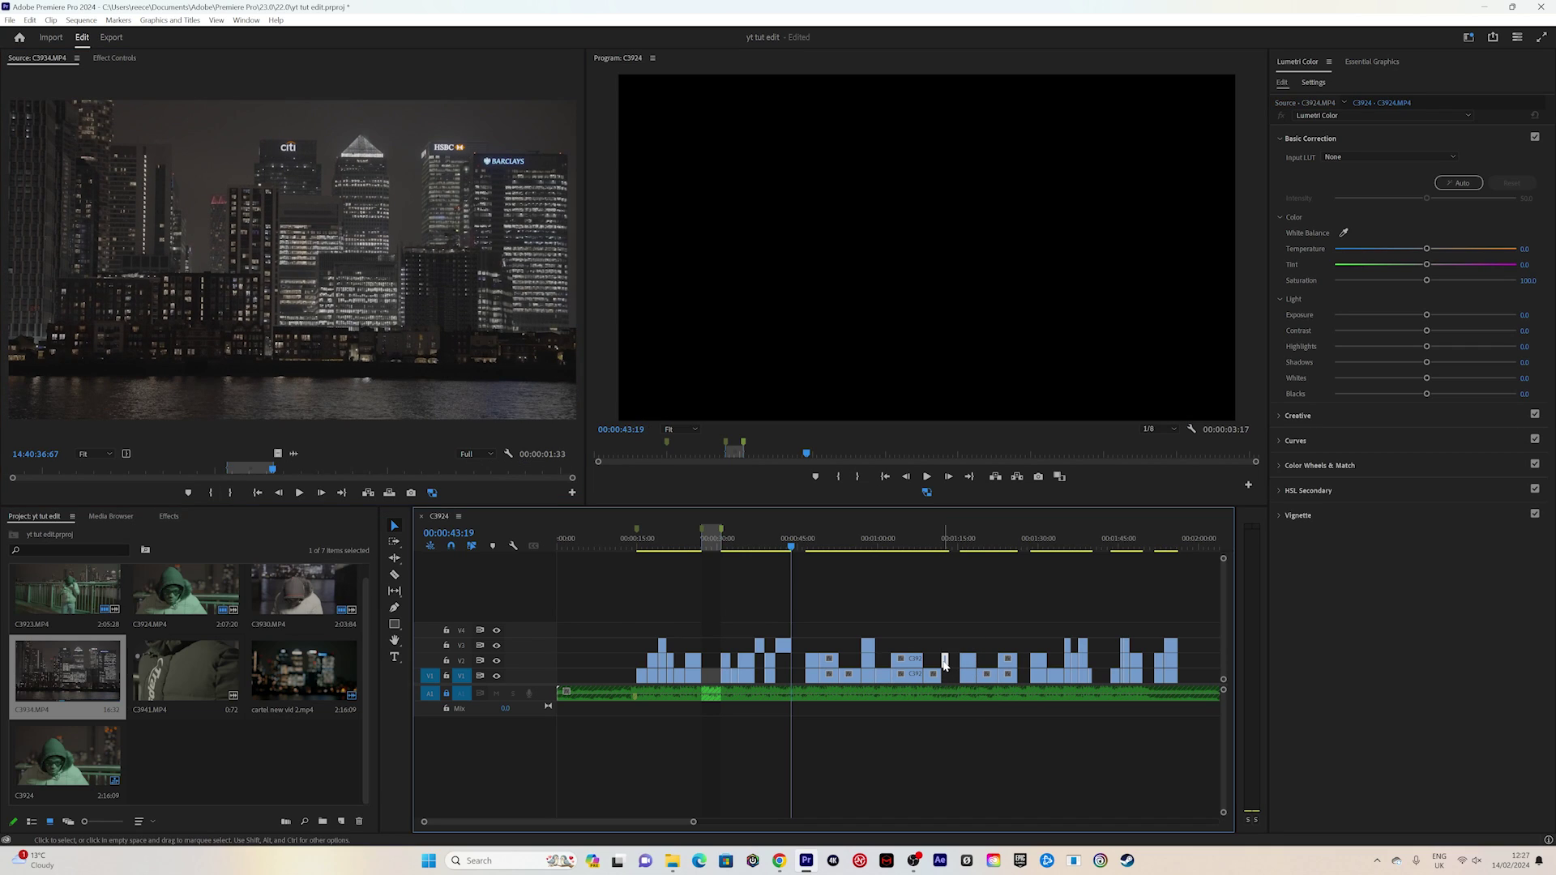
key("ctrl+r")
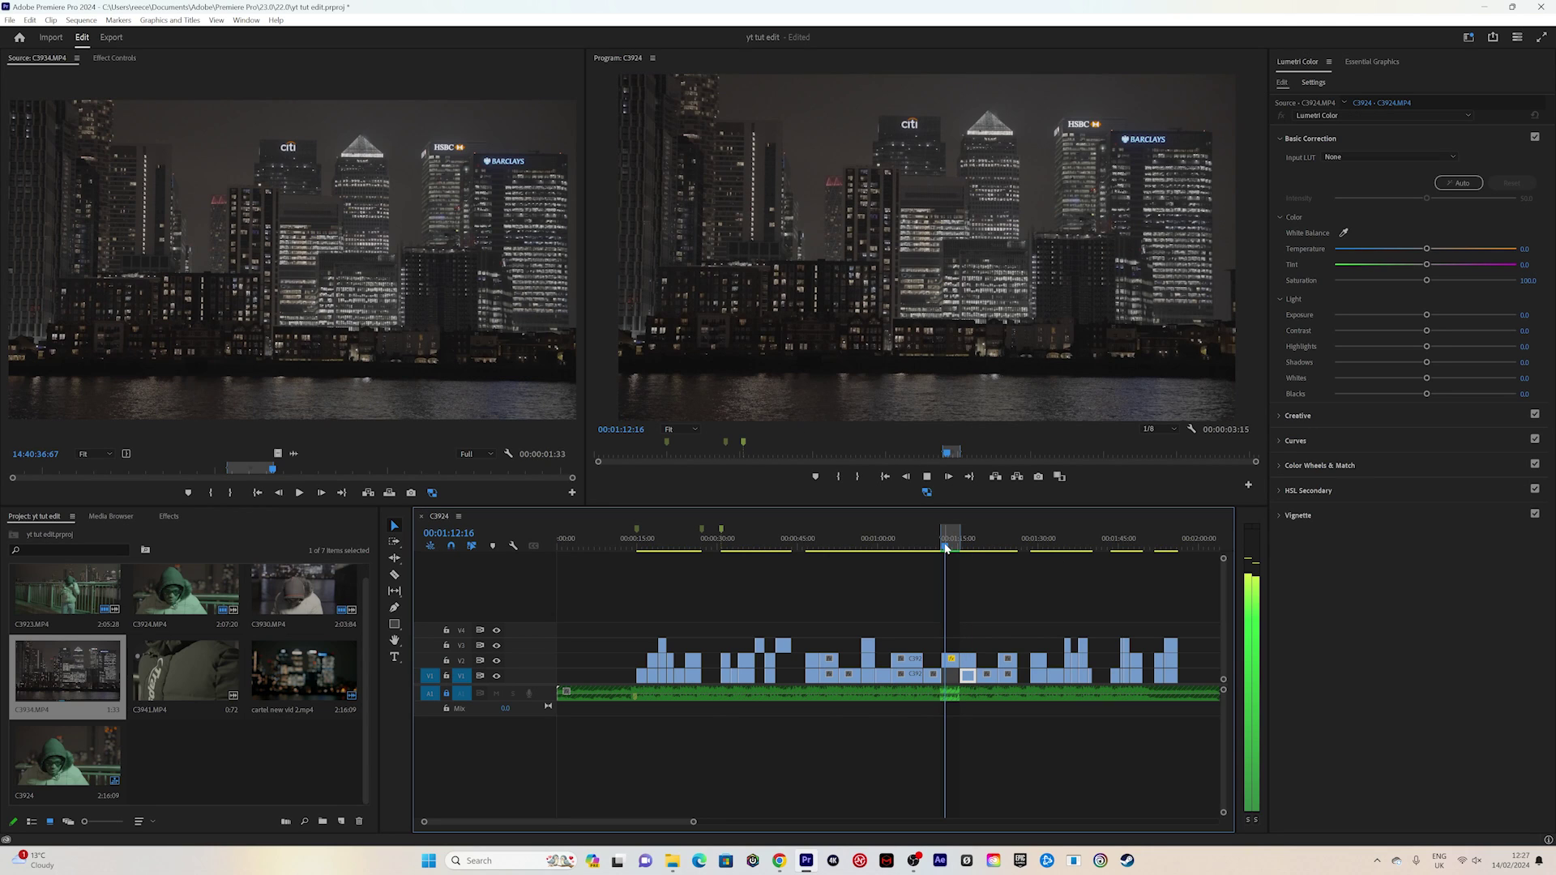
key("space")
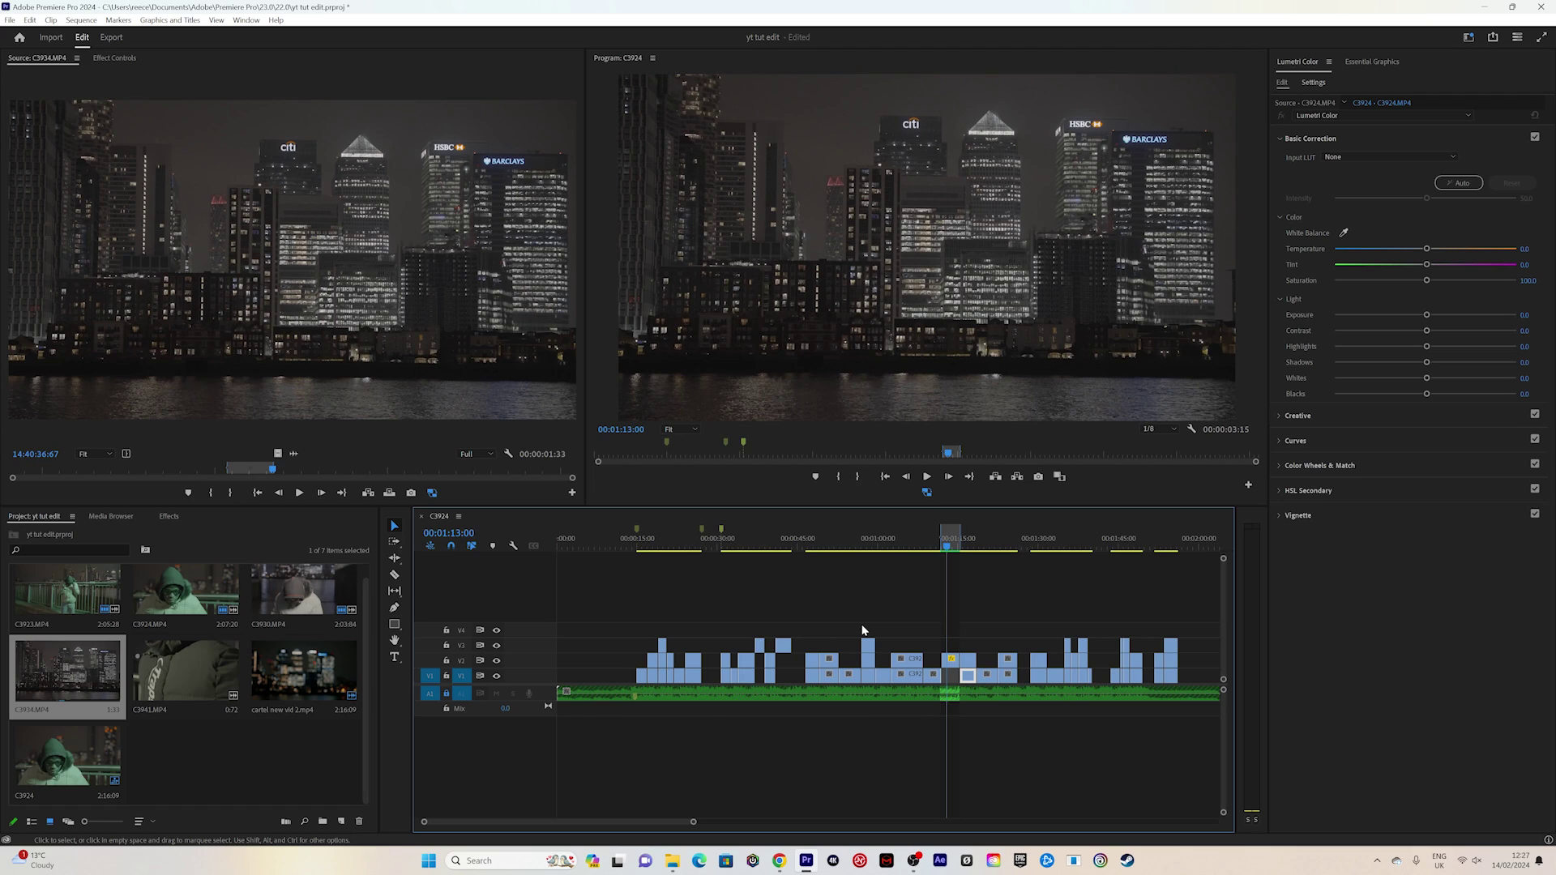
- Cut the slowed C3934.MP4 clip on V2 on the beat at 00:01:13:18 and delete the part after the cut
key("equal")
key("equal")
key("equal")
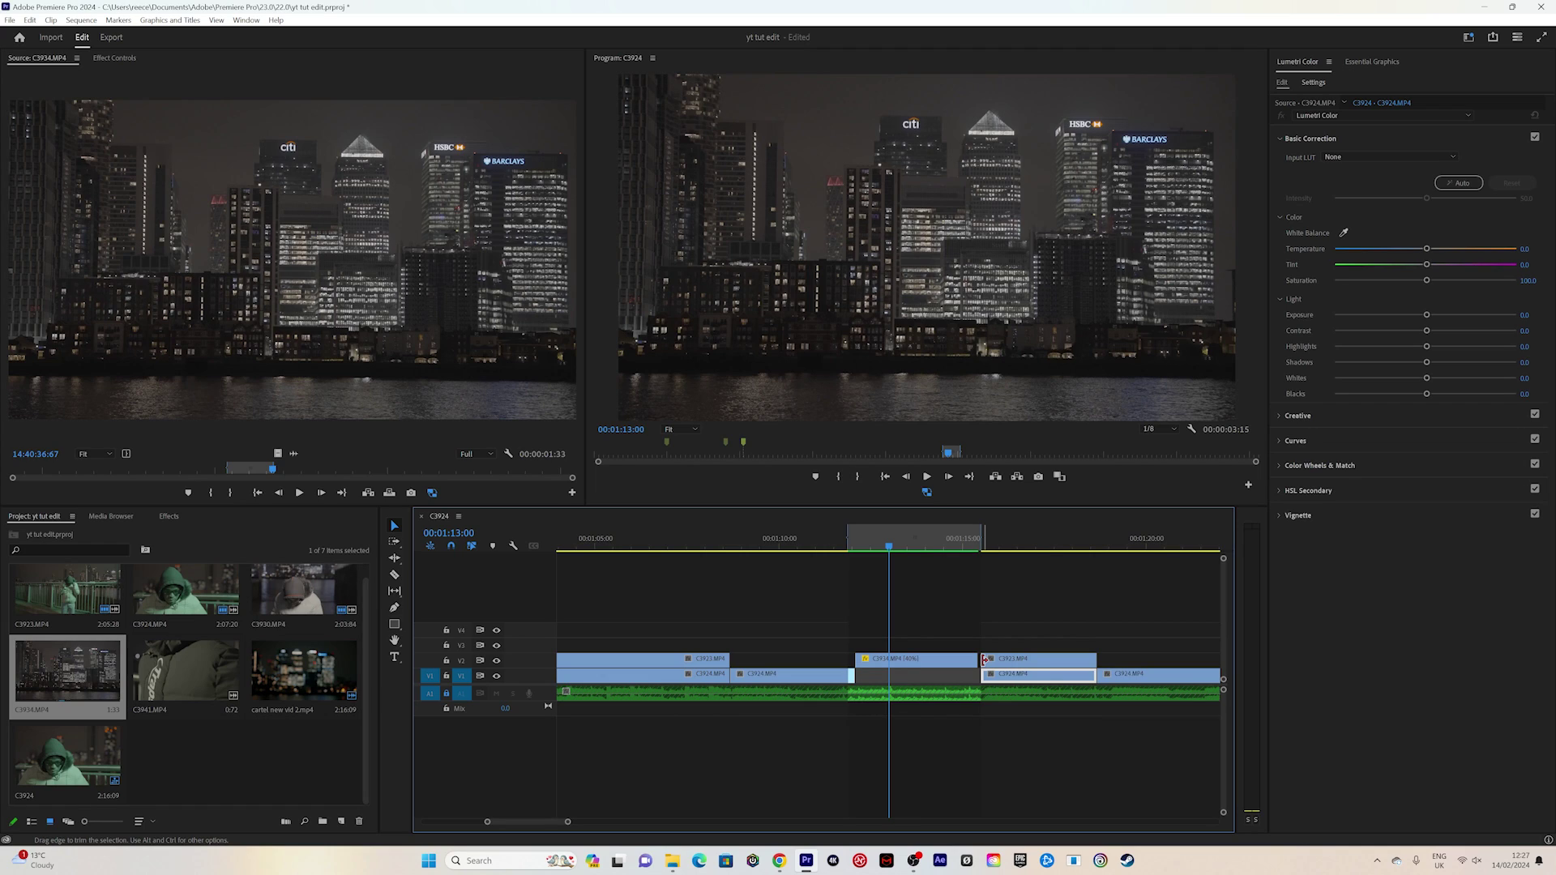
key("space")
key("ctrl+k")
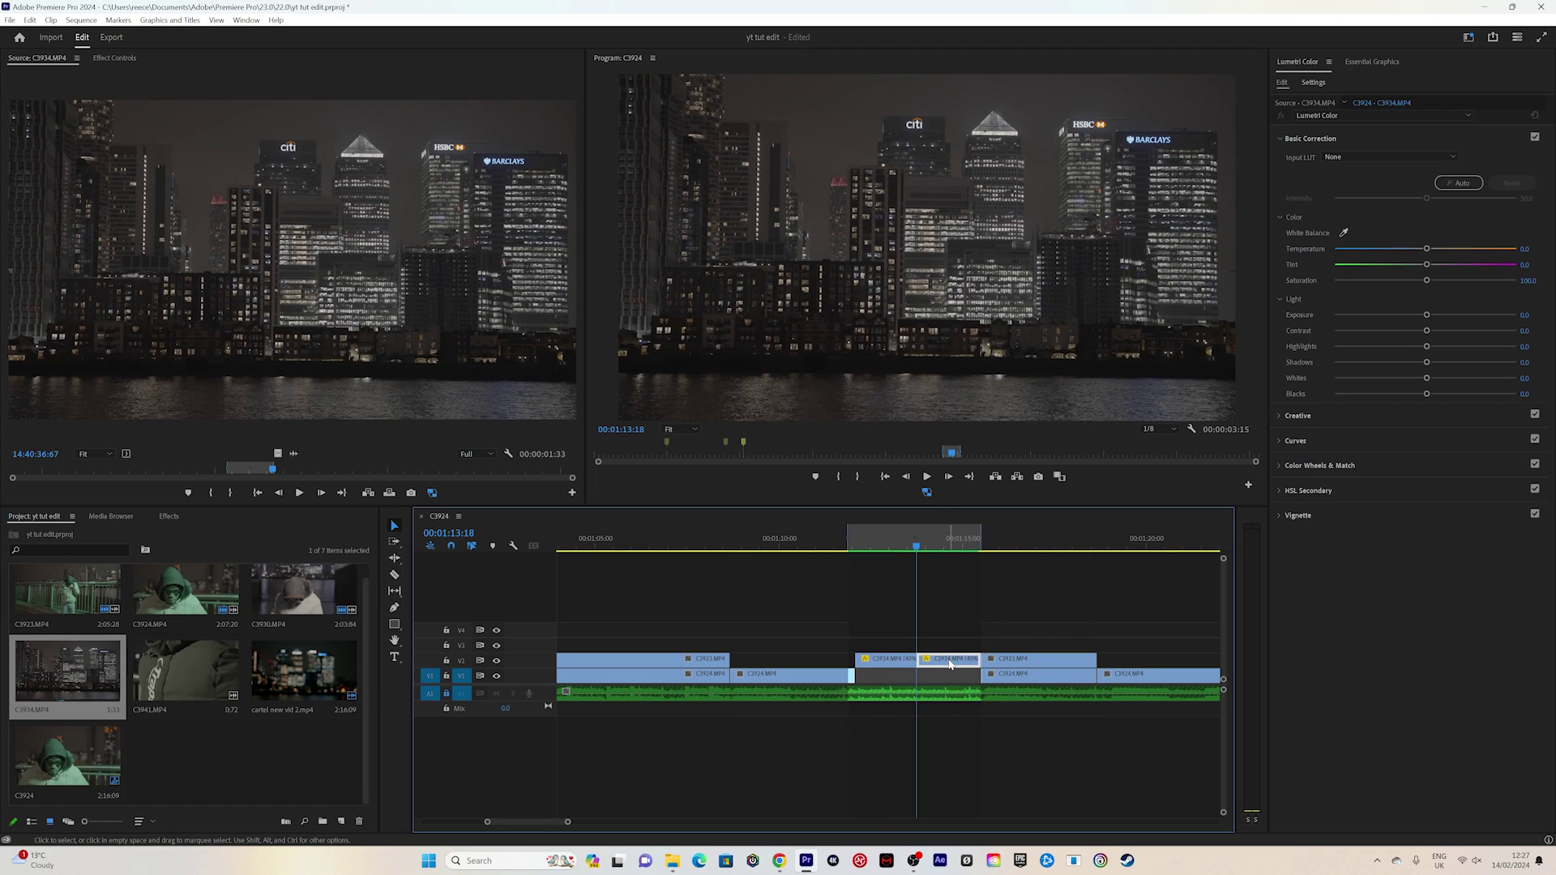
key("Delete")
- Fill the rest of the gap from 00:01:13:18 with the marked C3941.MP4 video on V3 at 40% speed and preview the result
left_click(186, 671)
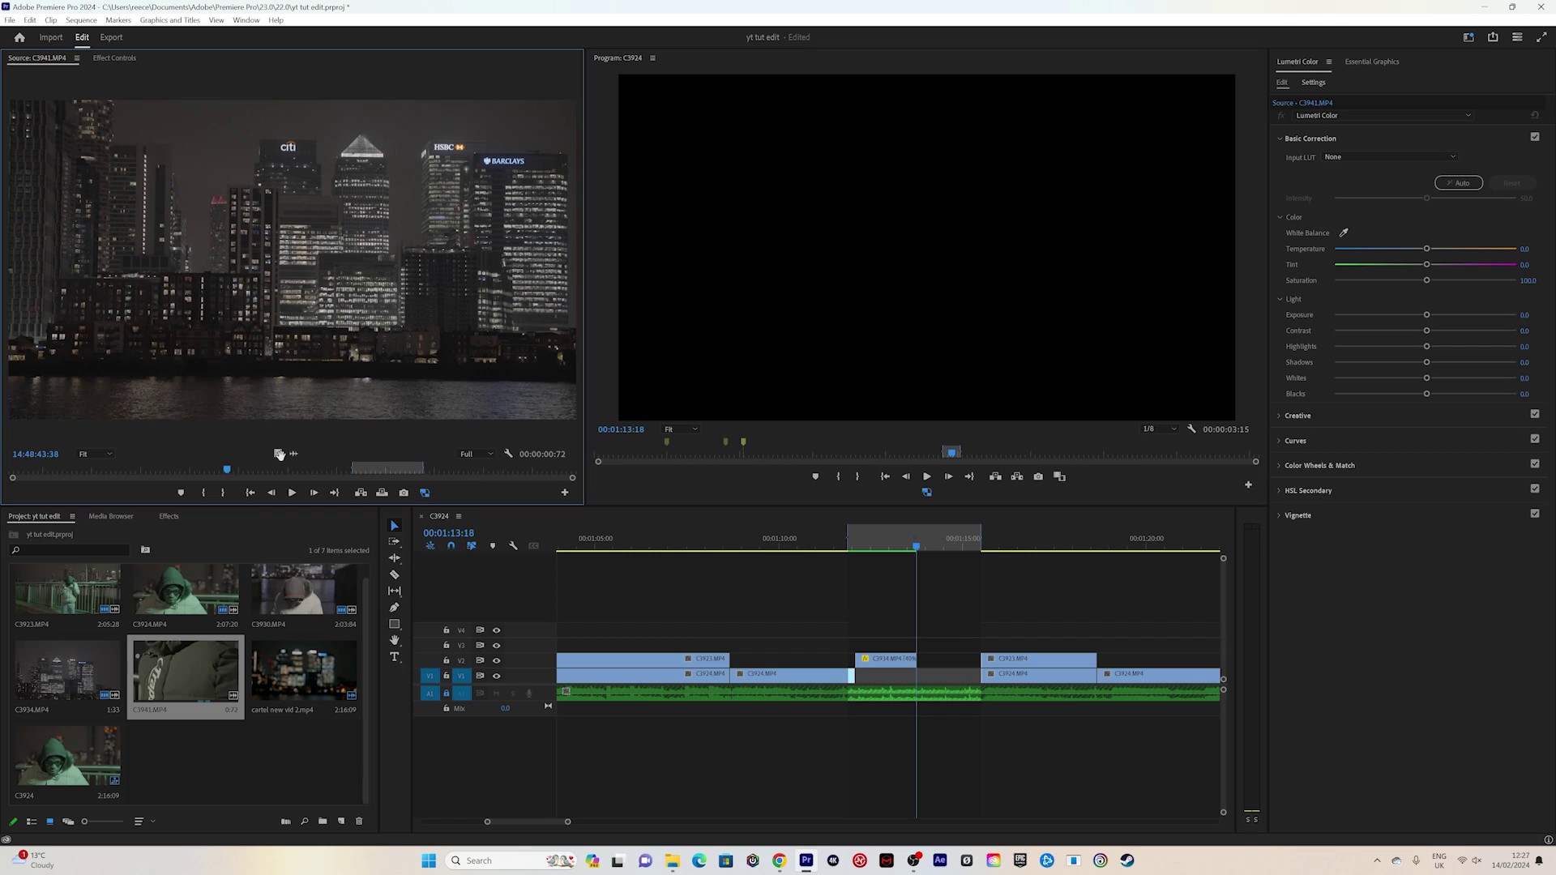
left_click_drag(279, 455, 980, 646)
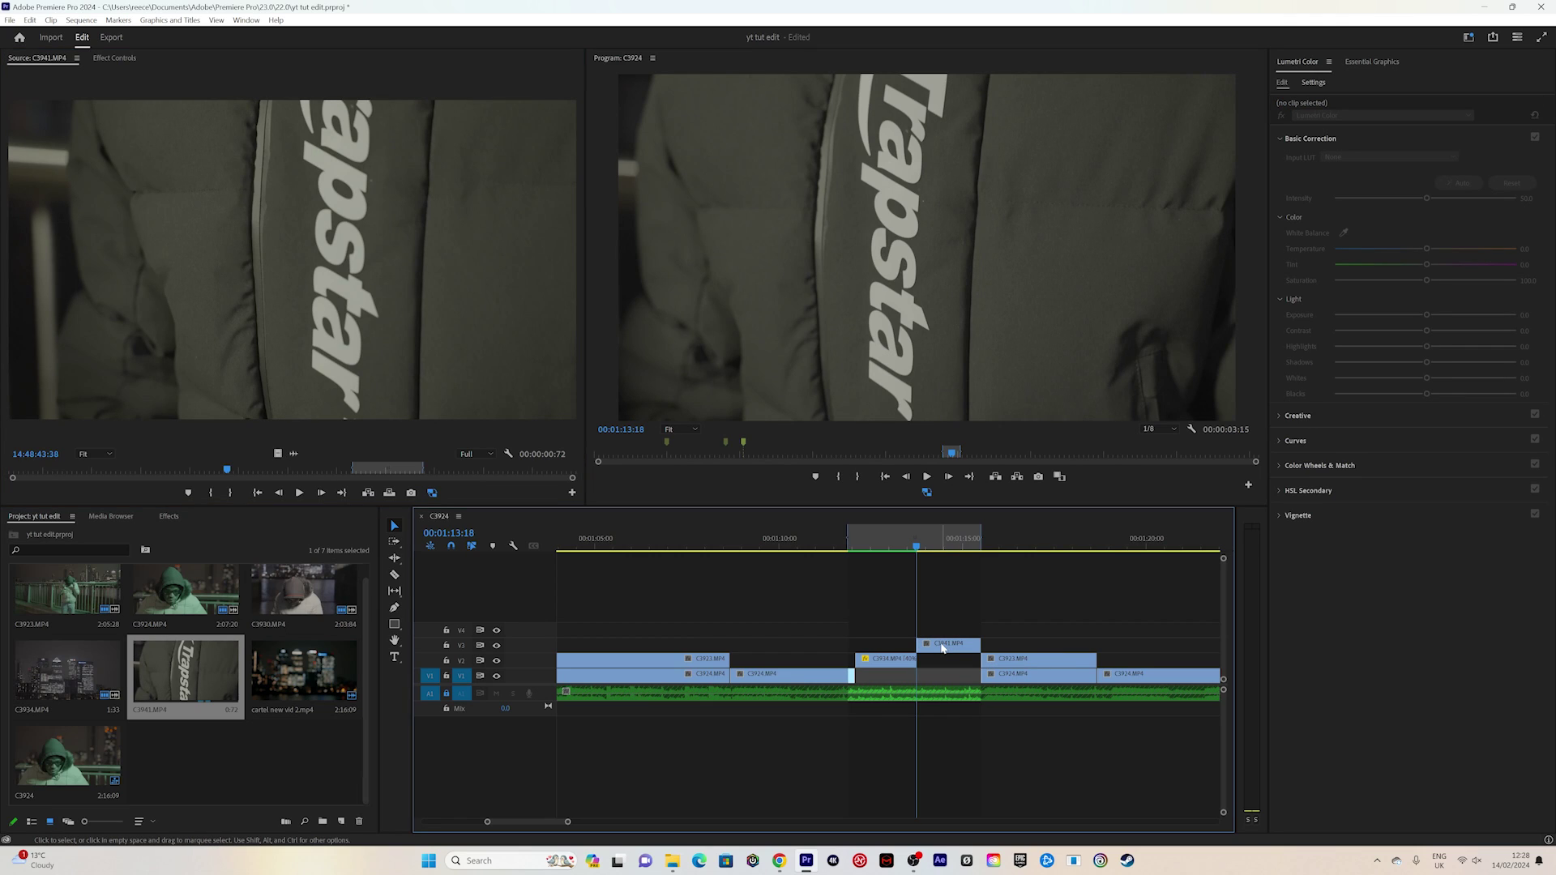
left_click(943, 648)
key("ctrl+r")
key("Return")
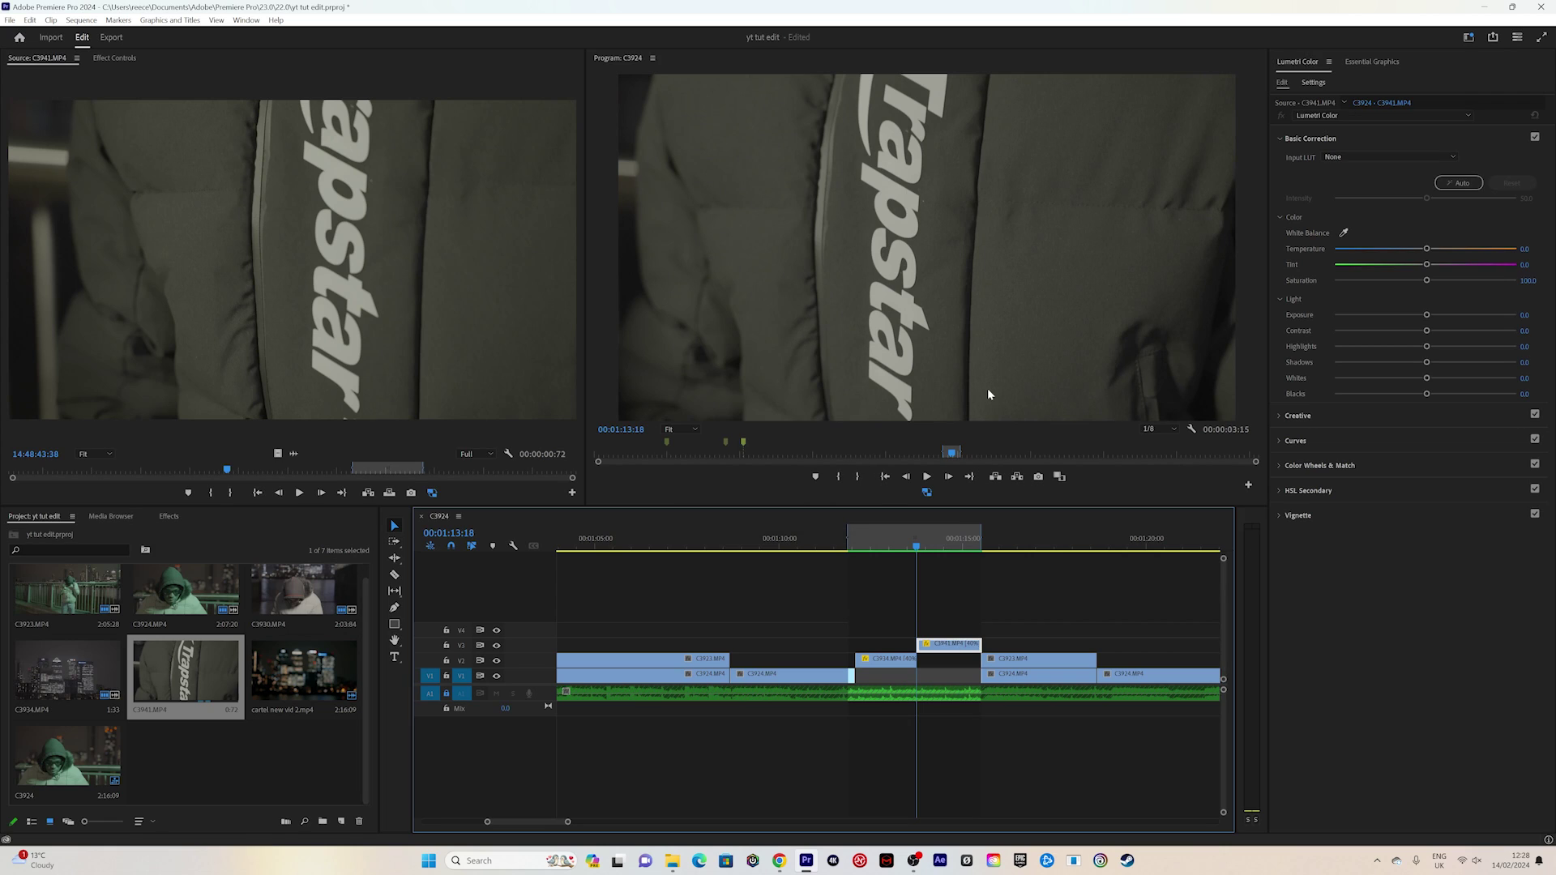
key("space")
left_click(845, 544)
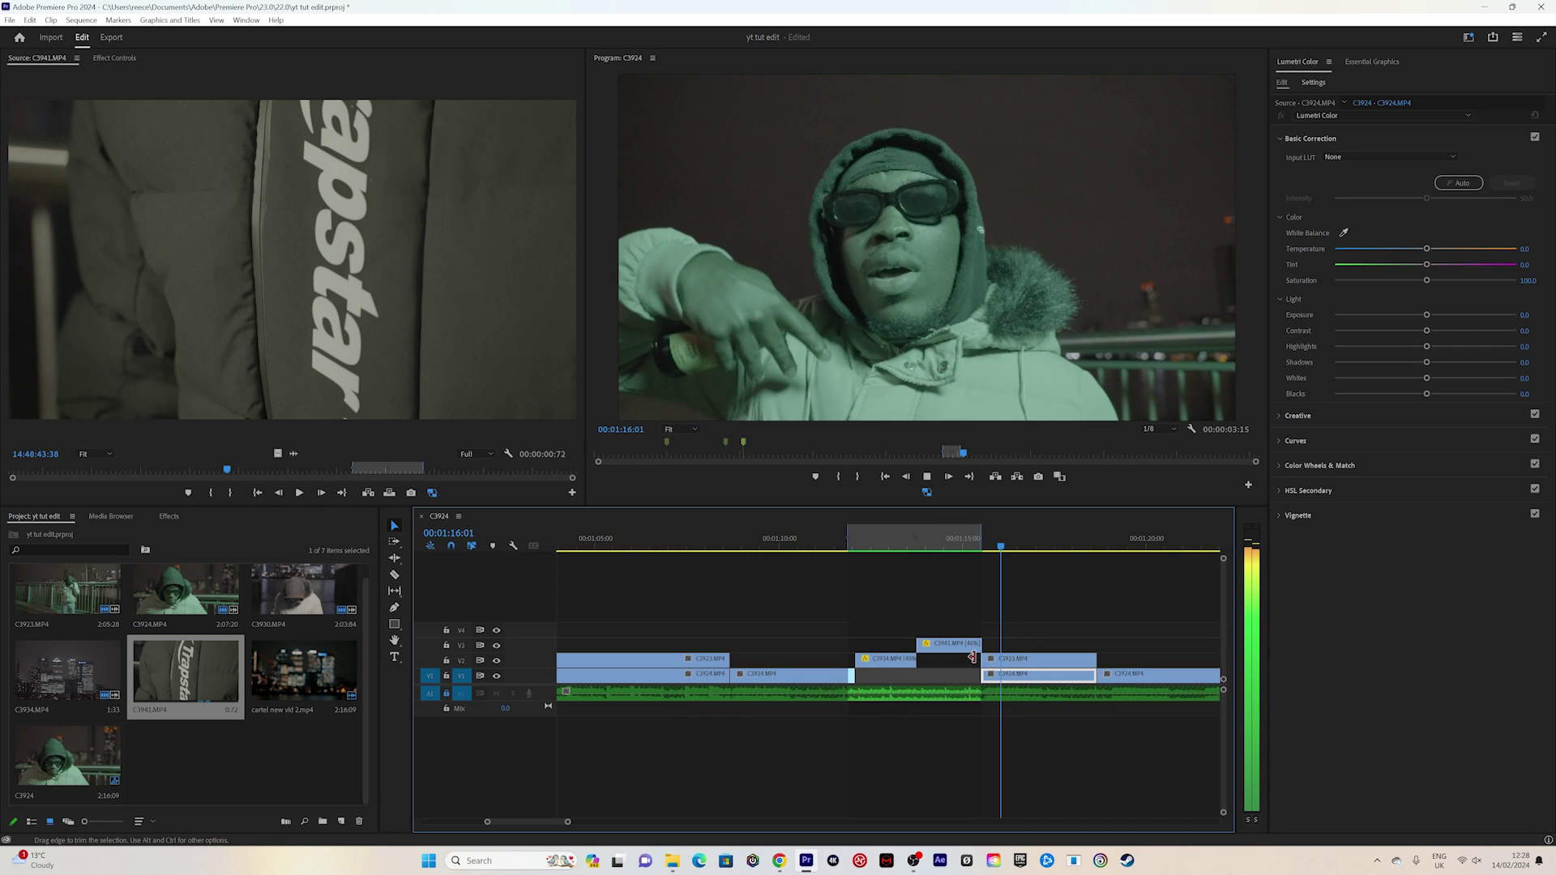
- Look over the whole sequence, moving the playhead from its start to just past the last clip at 00:01:59:00
key("backslash")
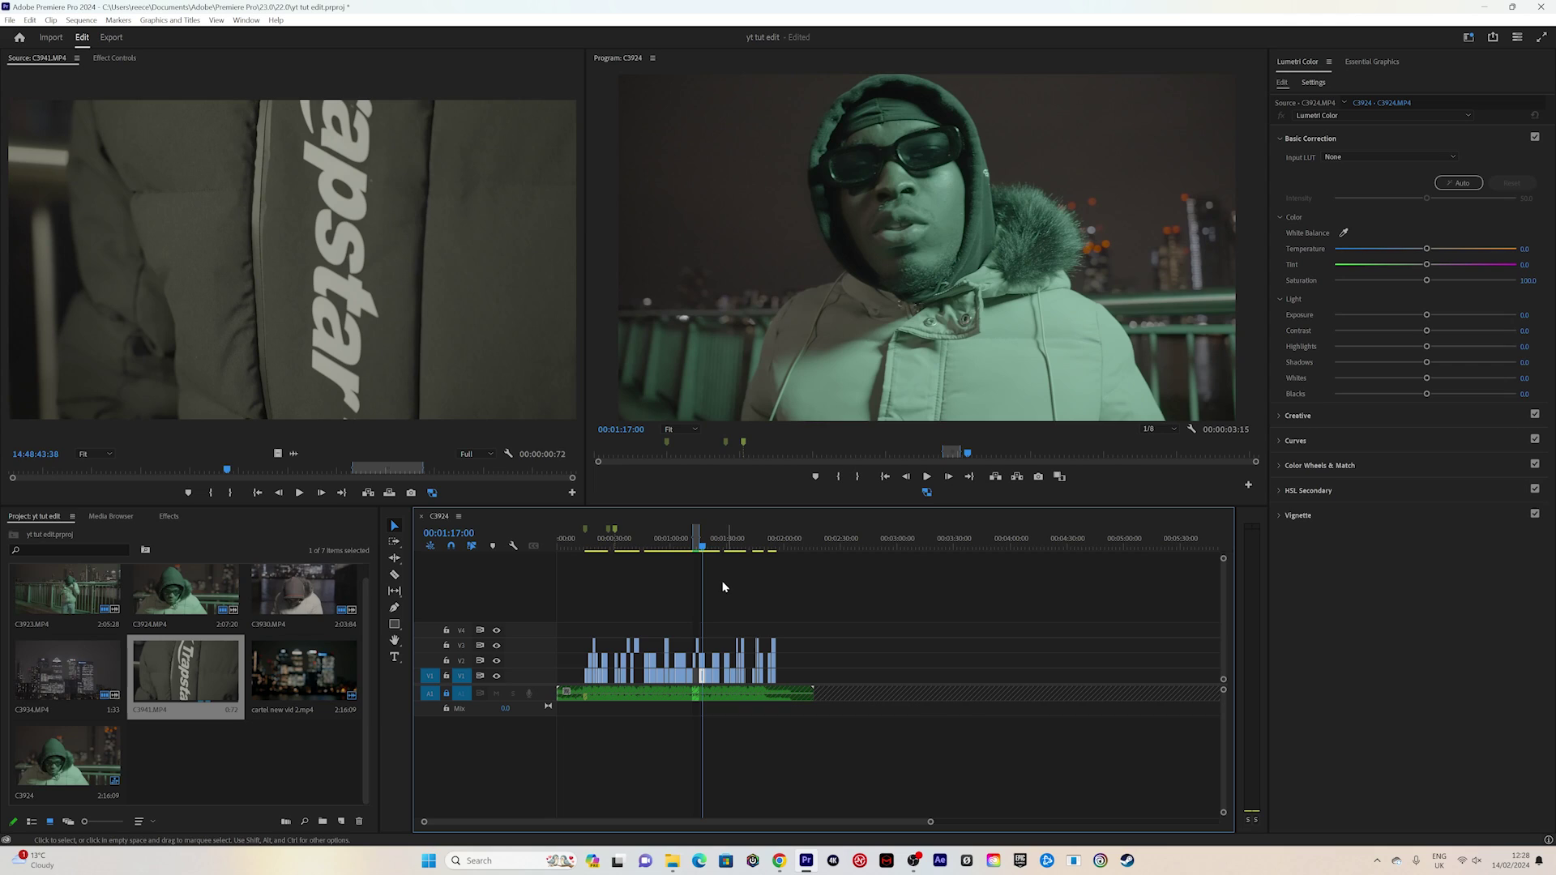
key("Home")
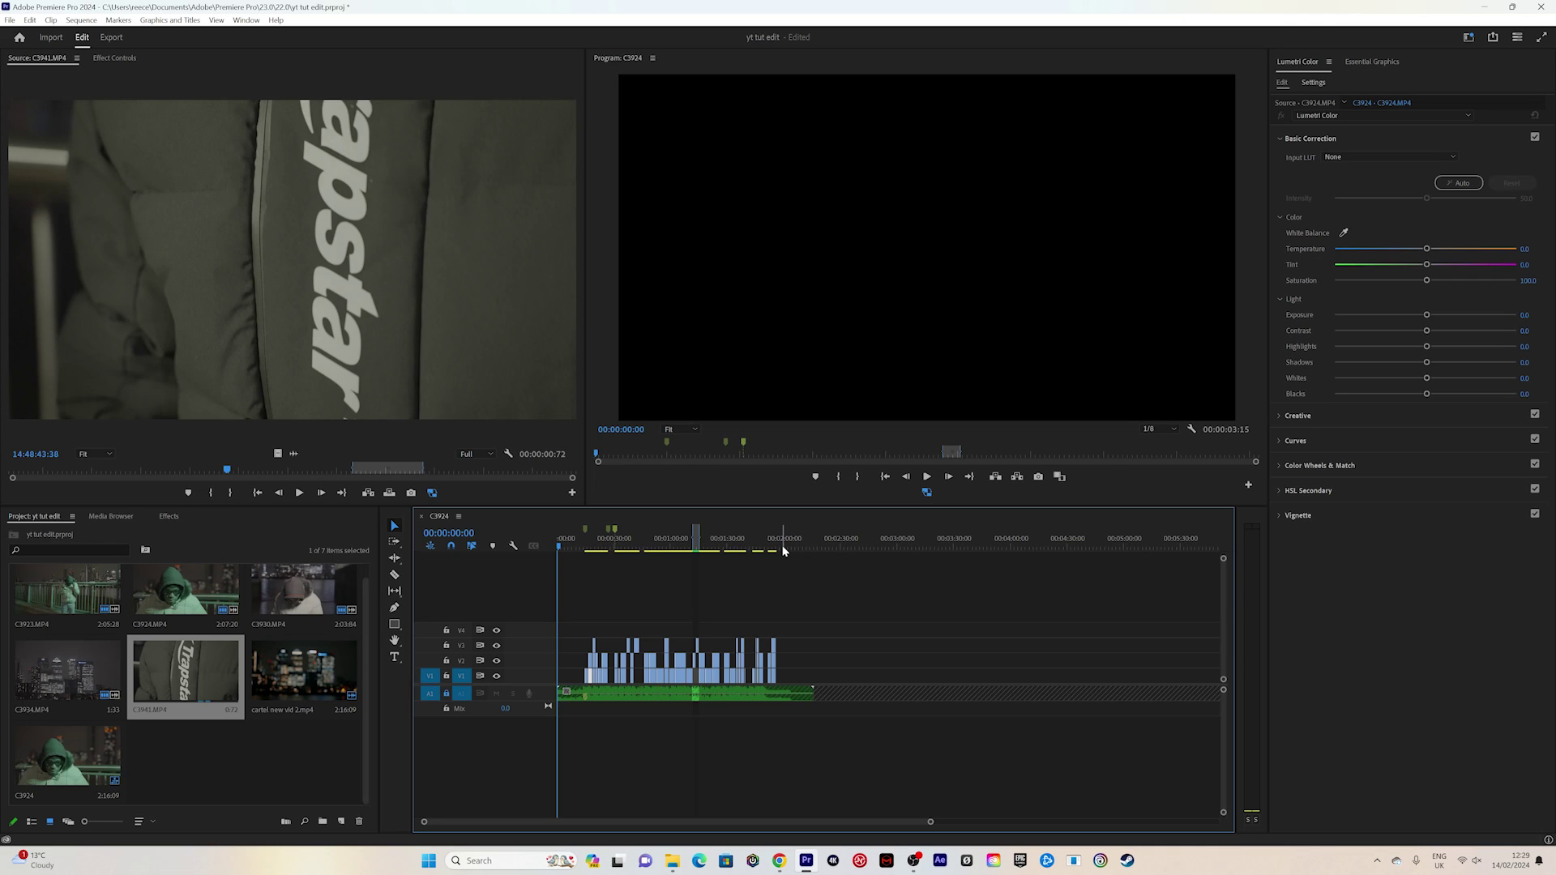
left_click_drag(805, 548, 808, 551)
left_click(780, 542)
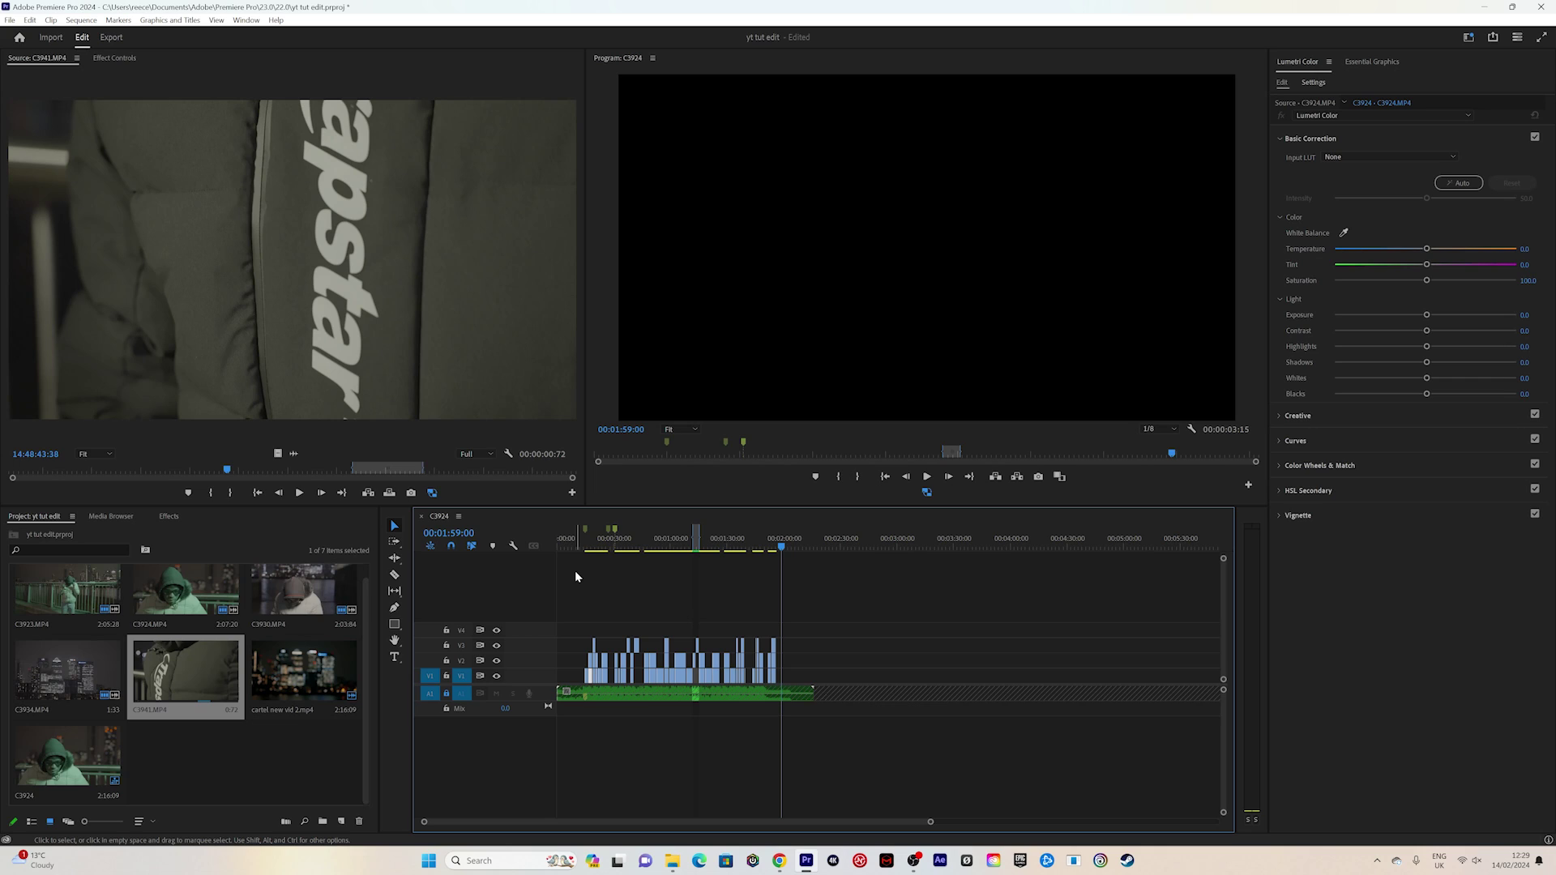
- Apply the GULLY input LUT to the source of the C3923.MP4 clip on V2 at 00:00:48:06
left_click(648, 541)
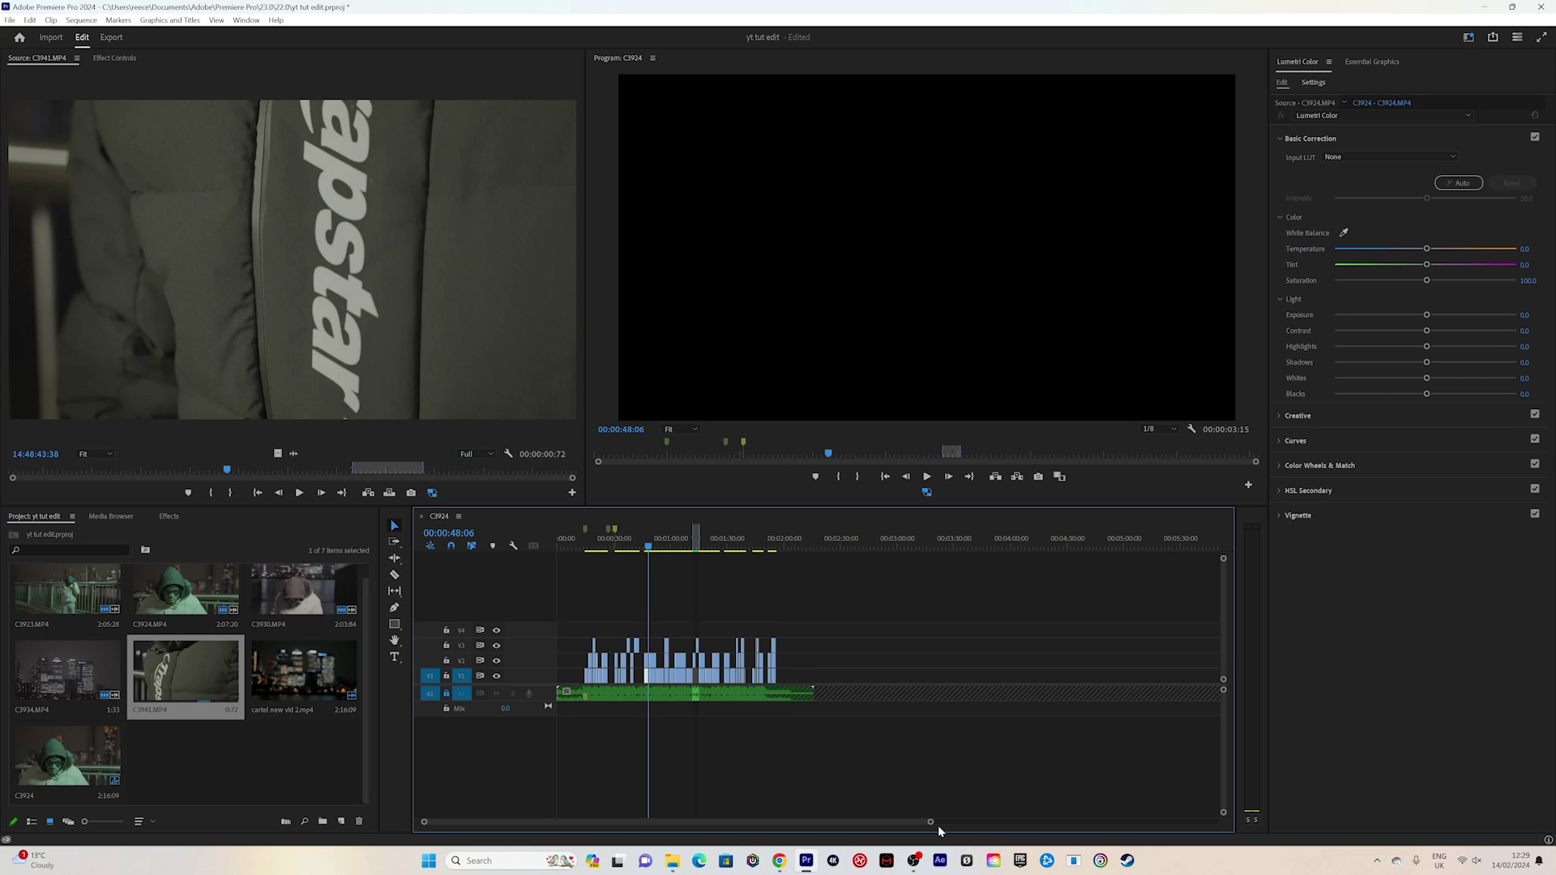
key("=")
key("=")
key("=")
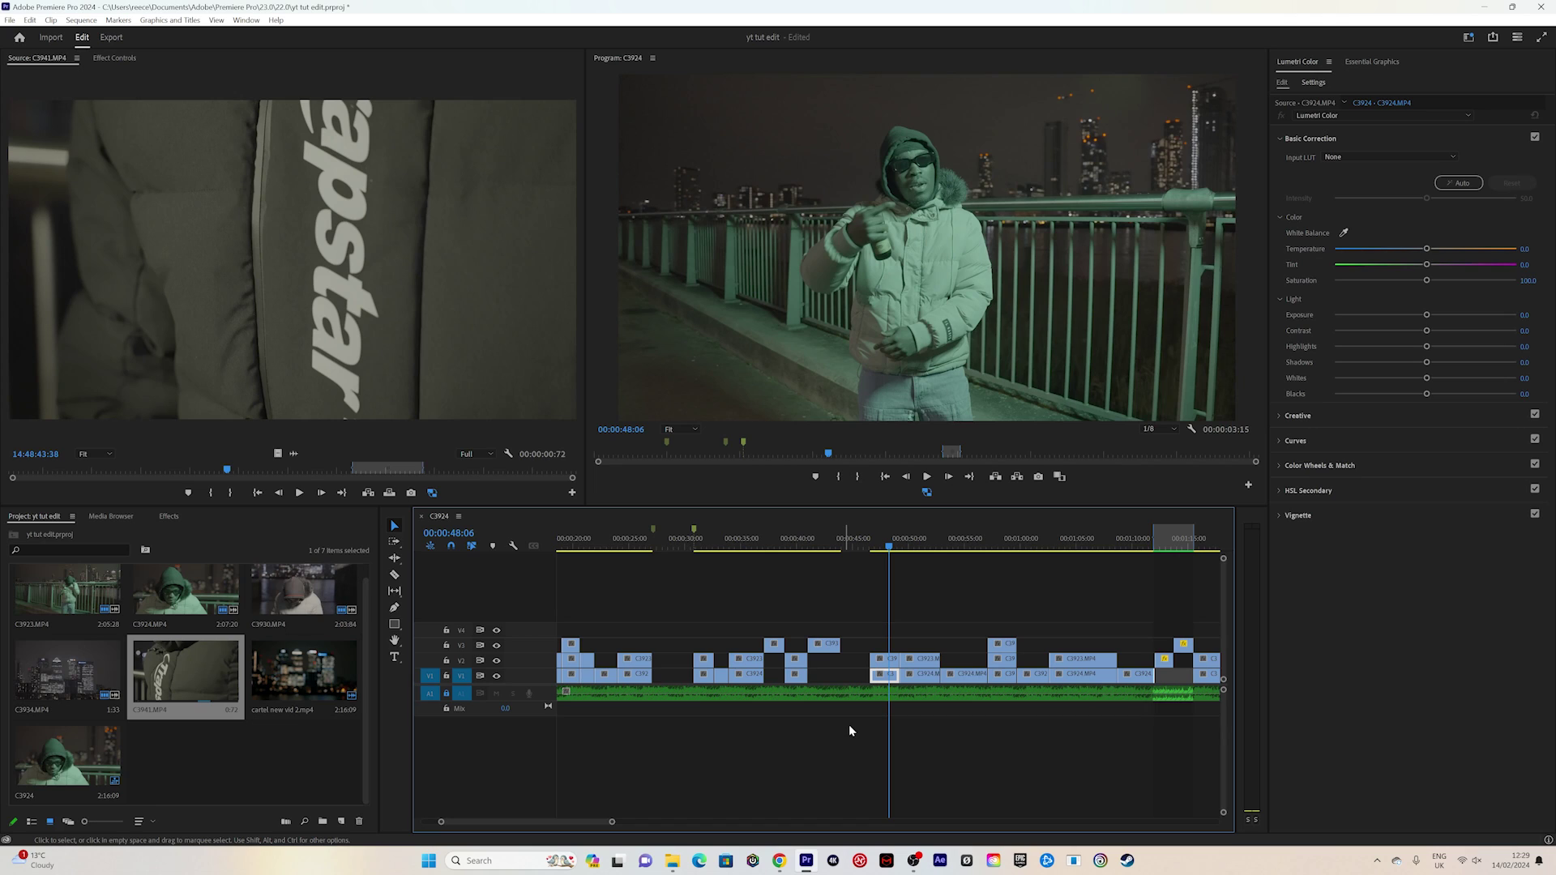
double_click(883, 659)
left_click(1342, 157)
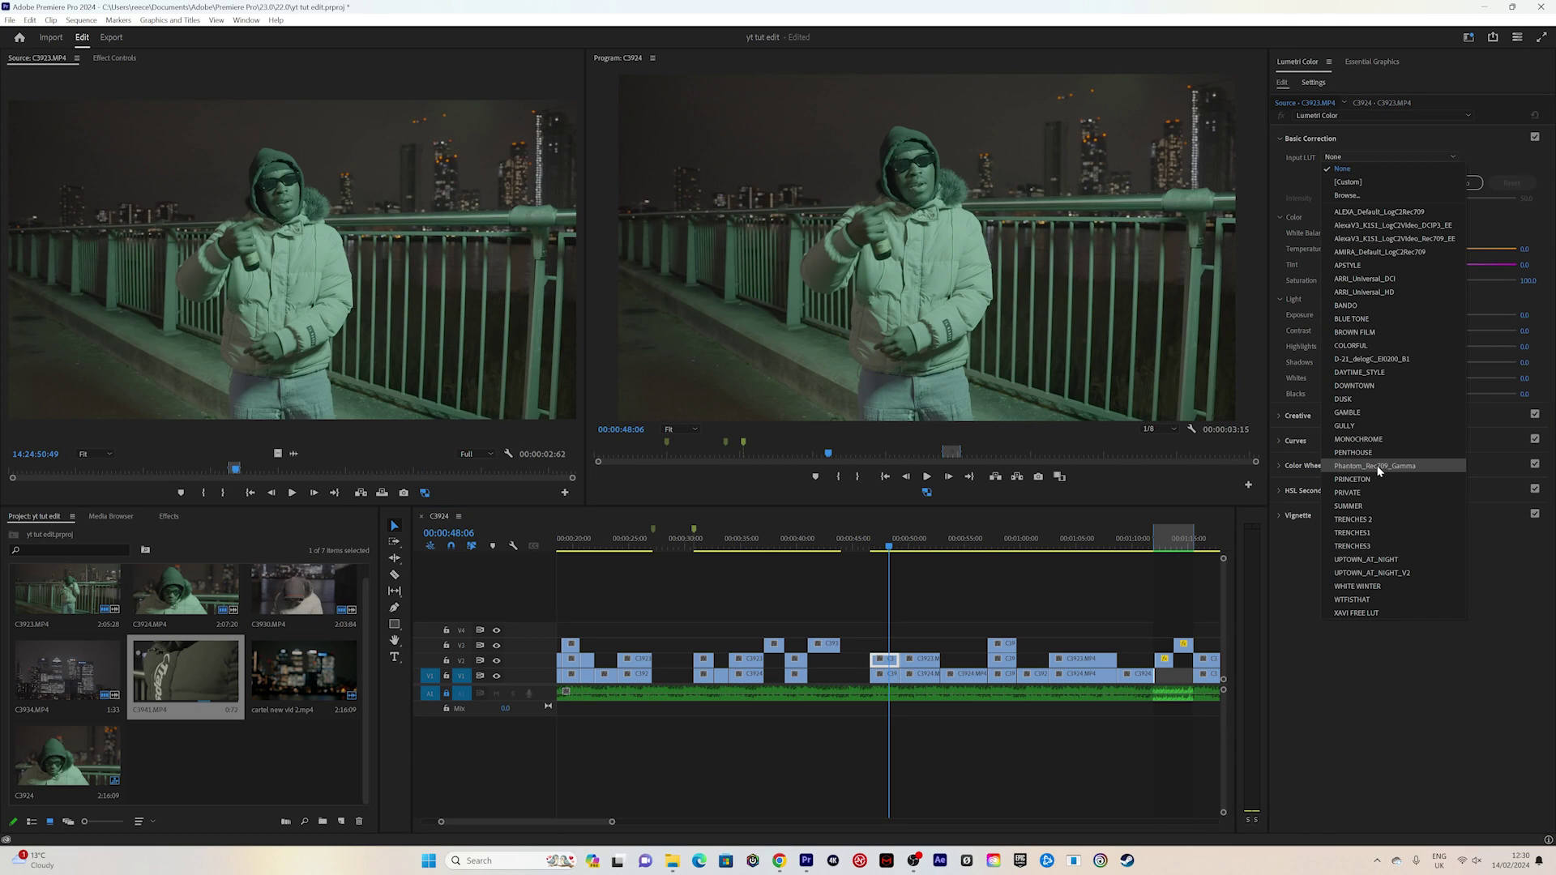
left_click(1349, 427)
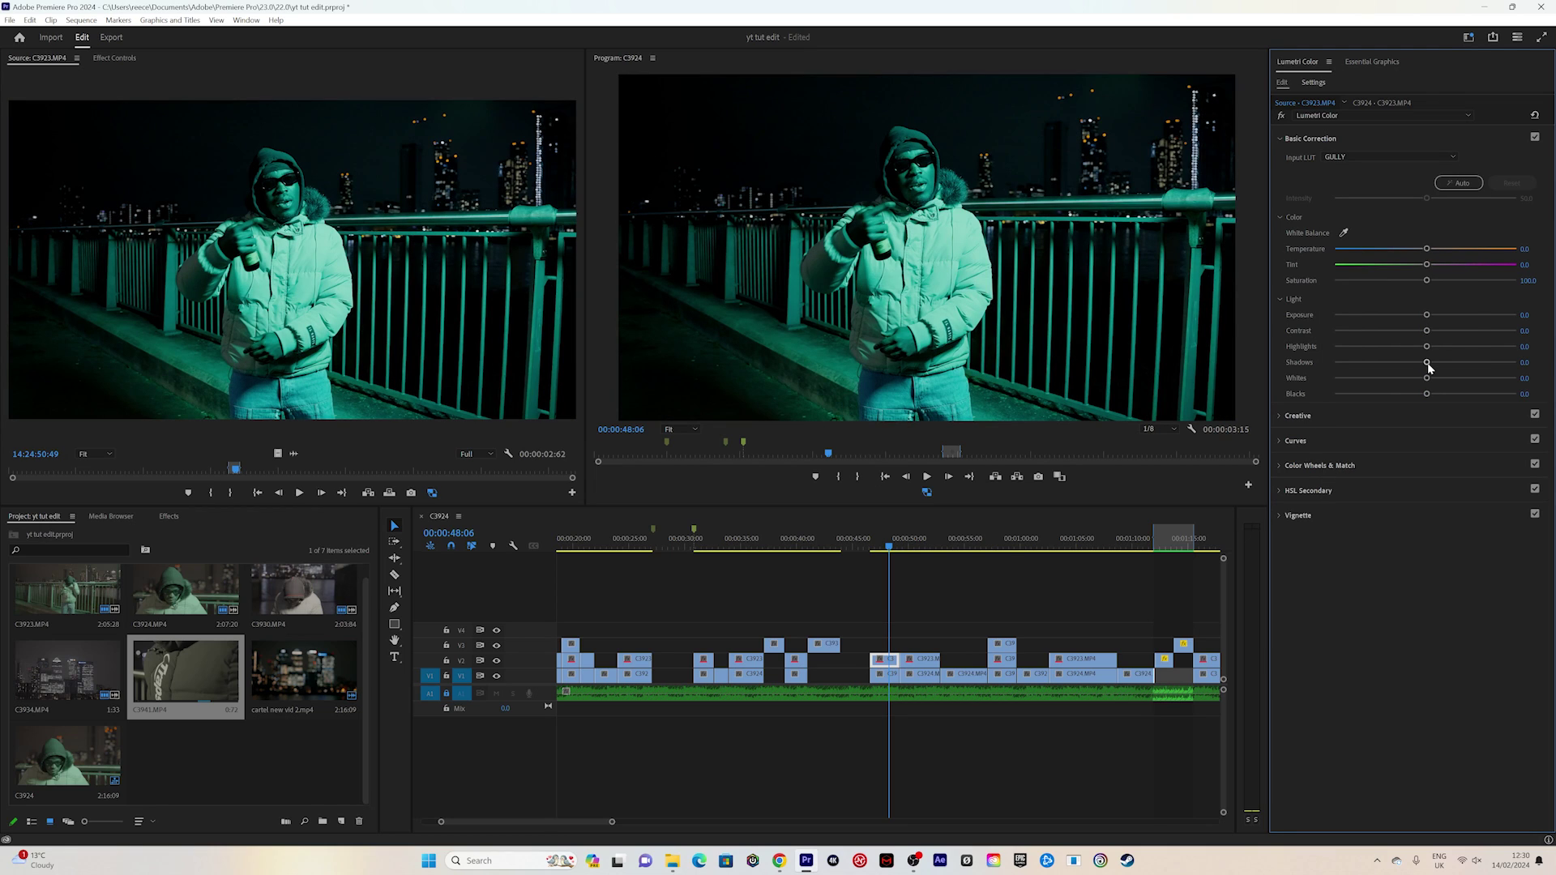
- Raise the shadows of C3923.MP4's source grade to 54 and play the graded clip briefly from 00:00:48:06
left_click_drag(1427, 363, 1475, 363)
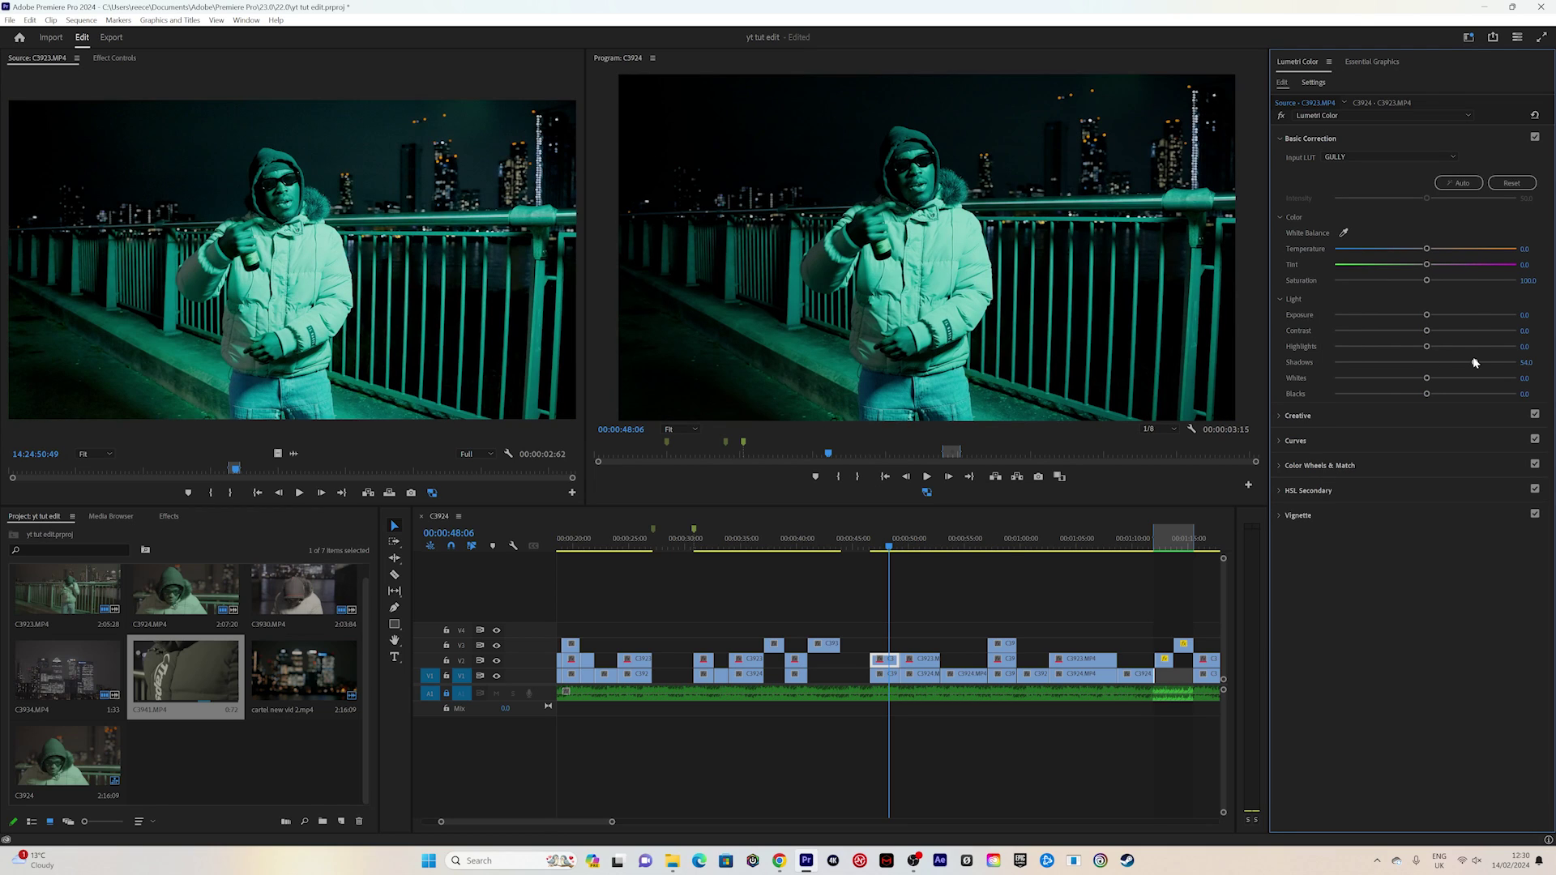
left_click(873, 548)
key("space")
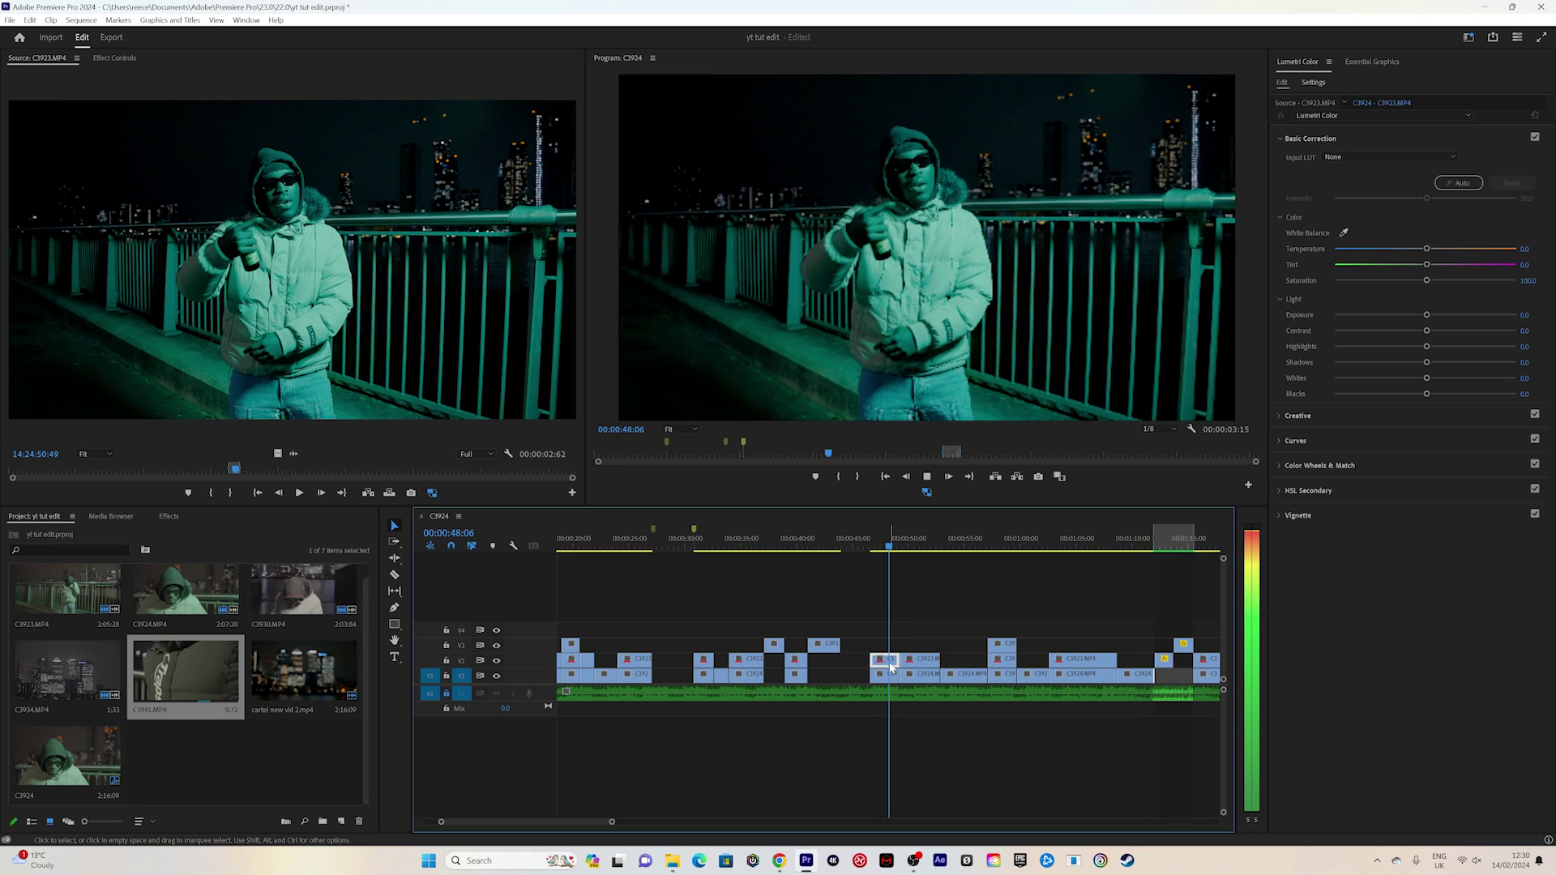
key("space")
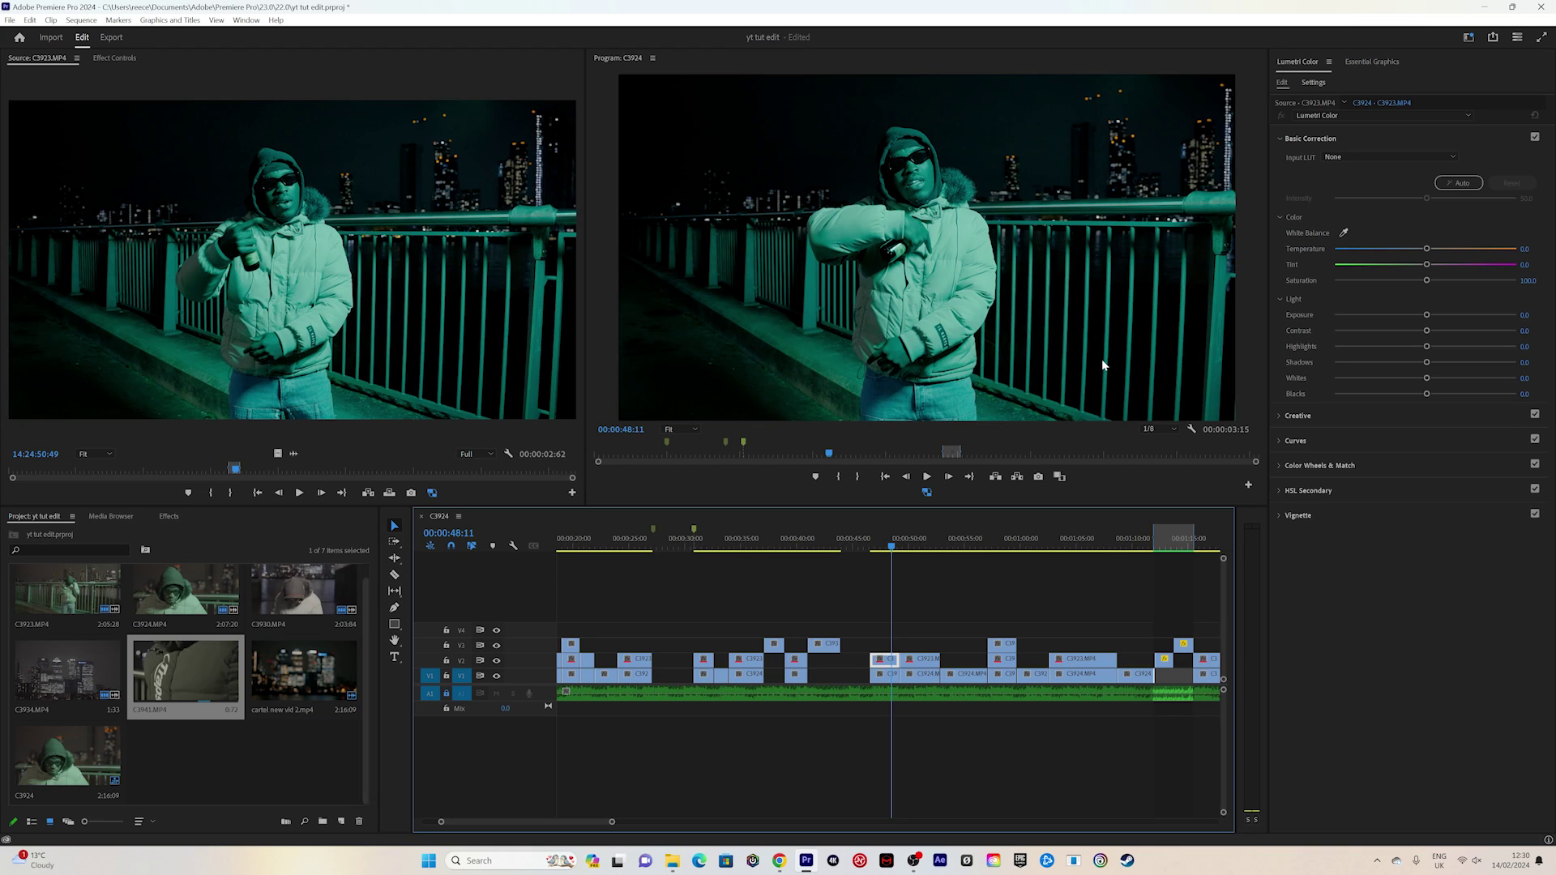
- Play the sequence around 00:00:33 and check how the source-level grade looks across the clips
left_click(1291, 104)
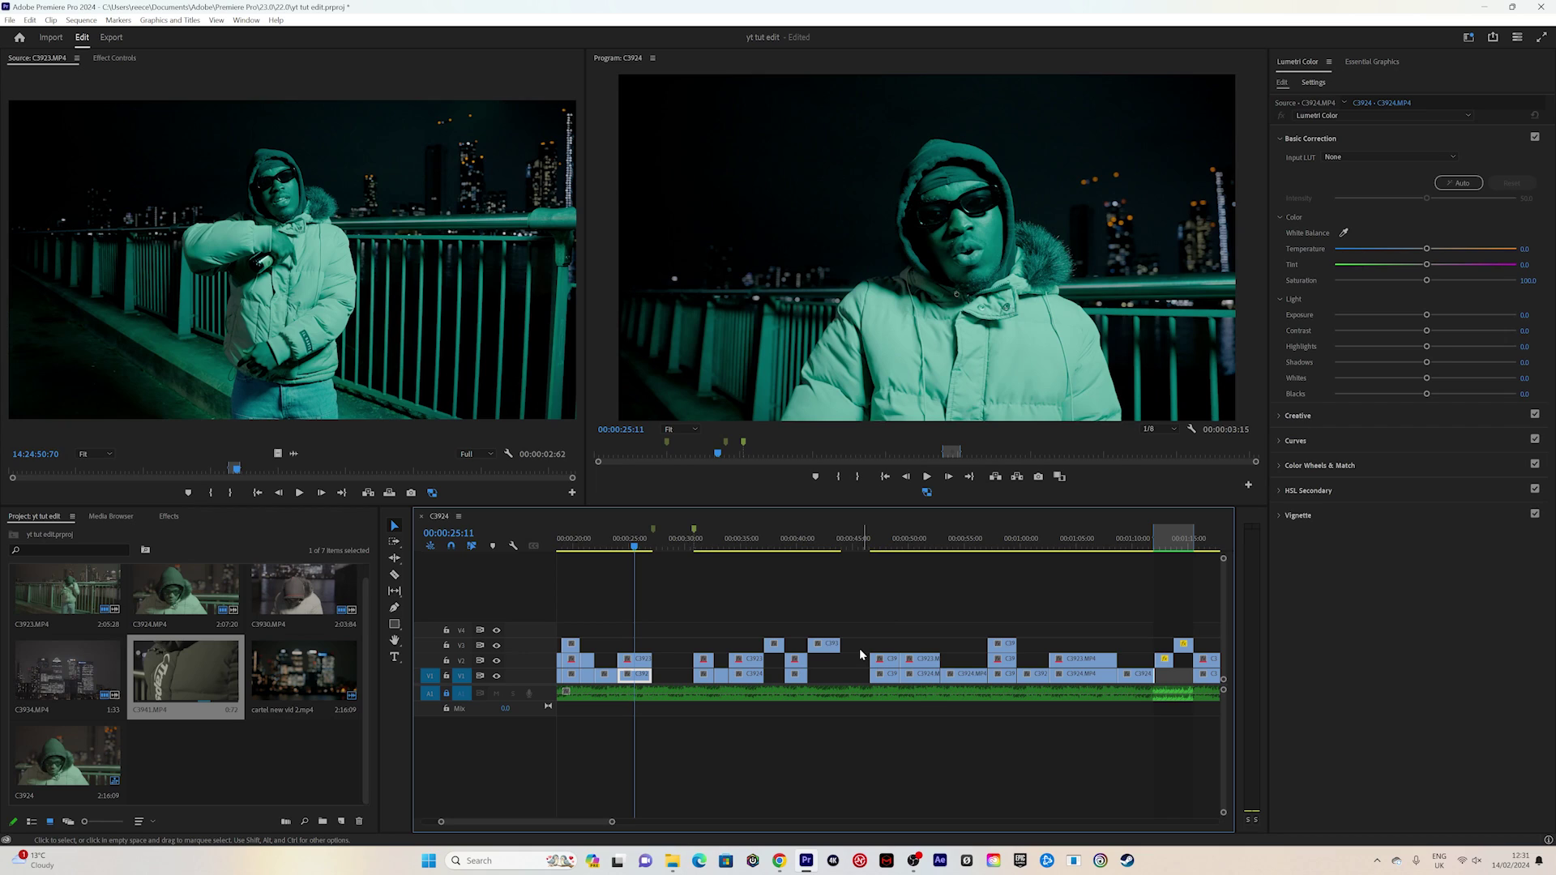
left_click(906, 443)
key("space")
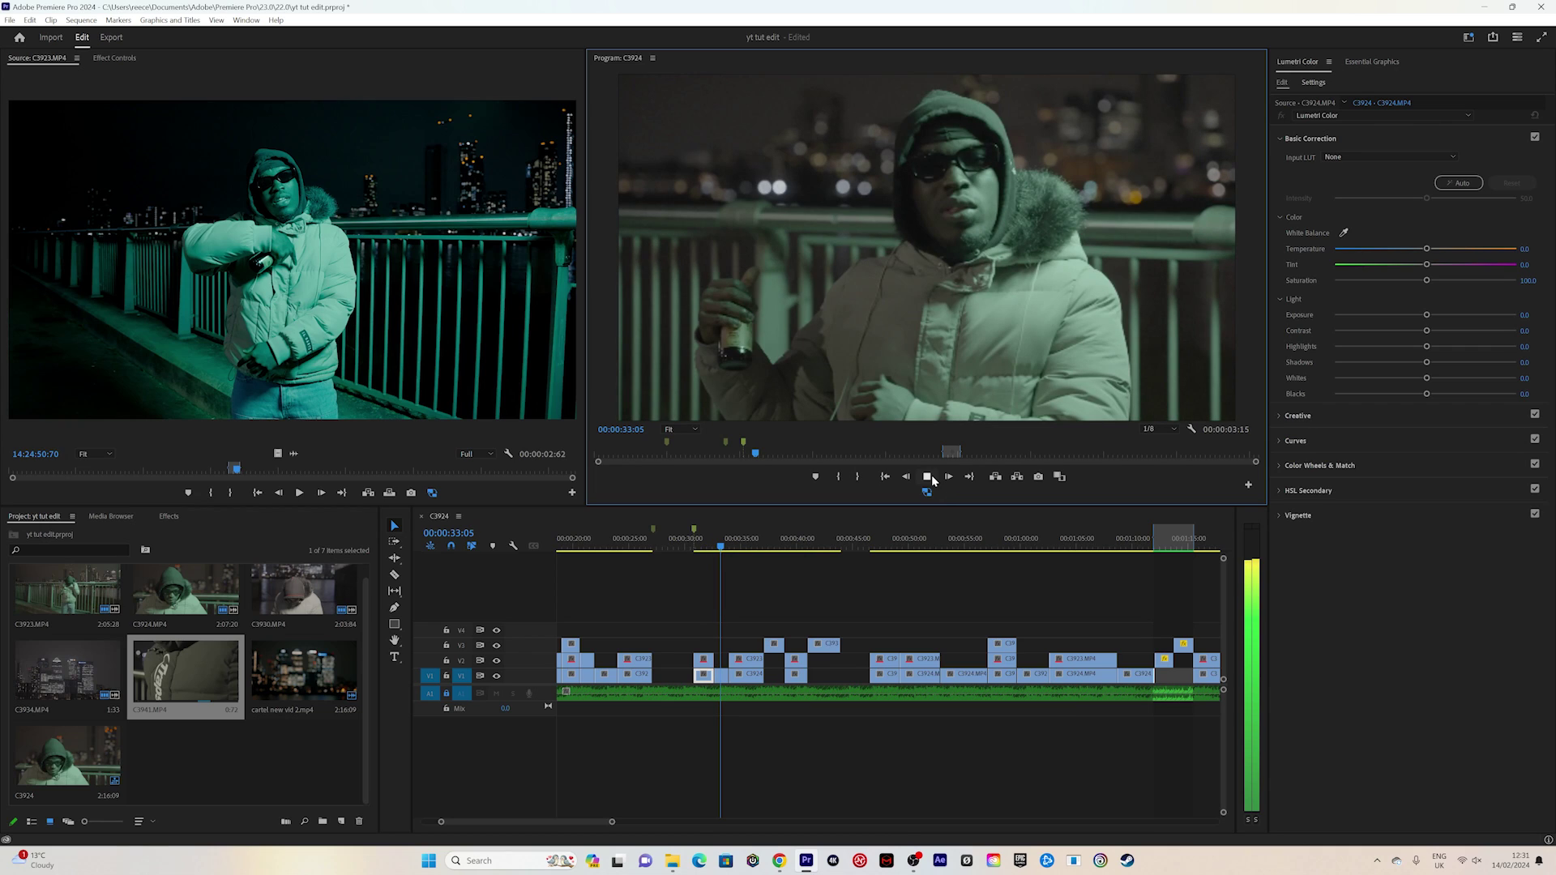
left_click(928, 476)
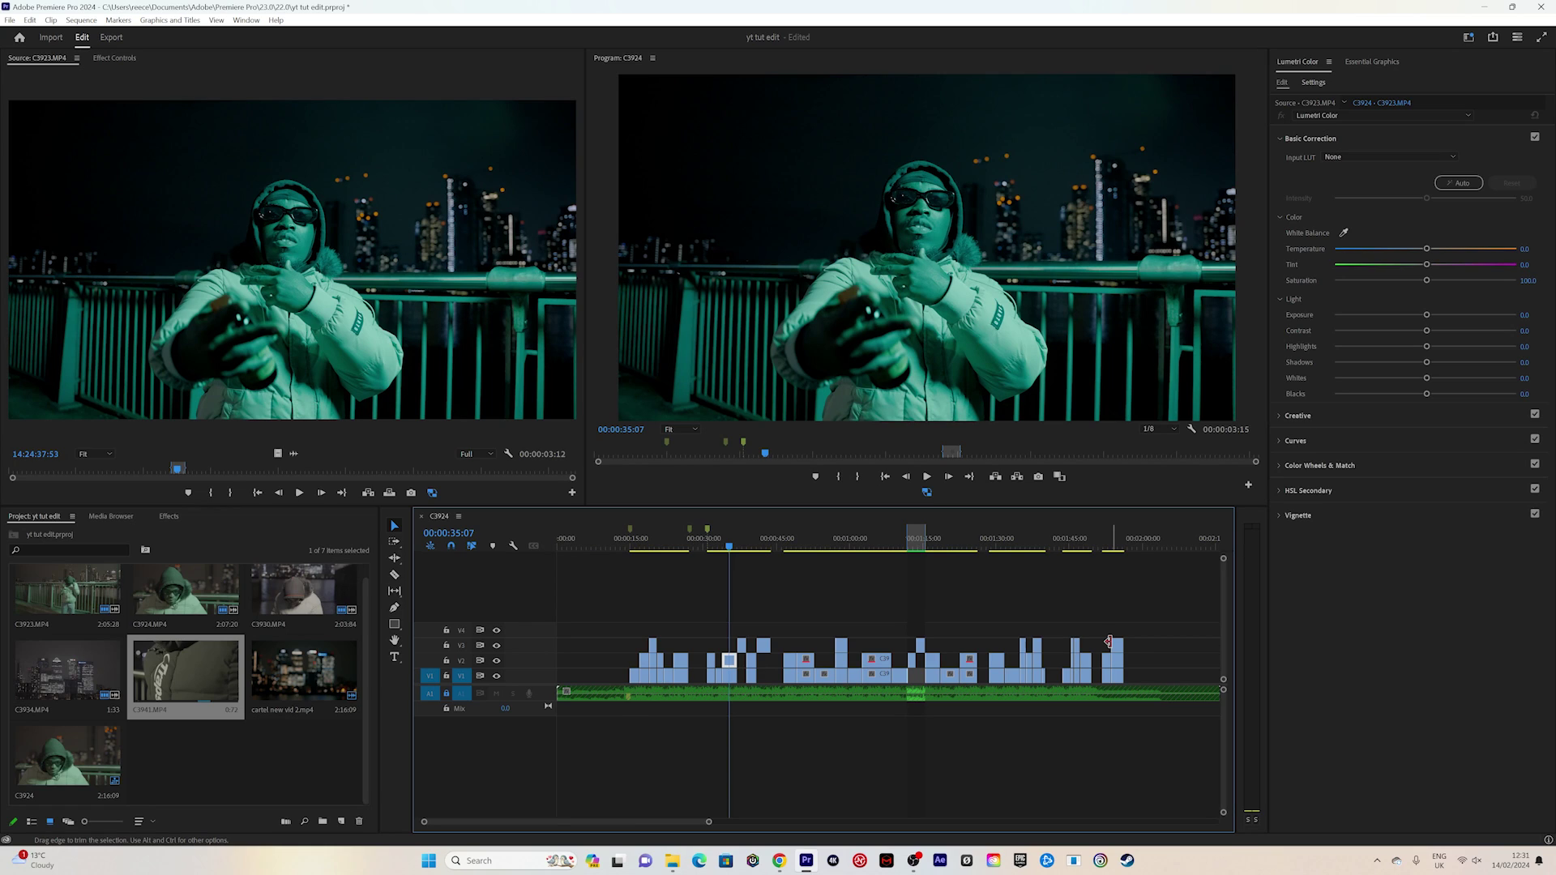
key("minus")
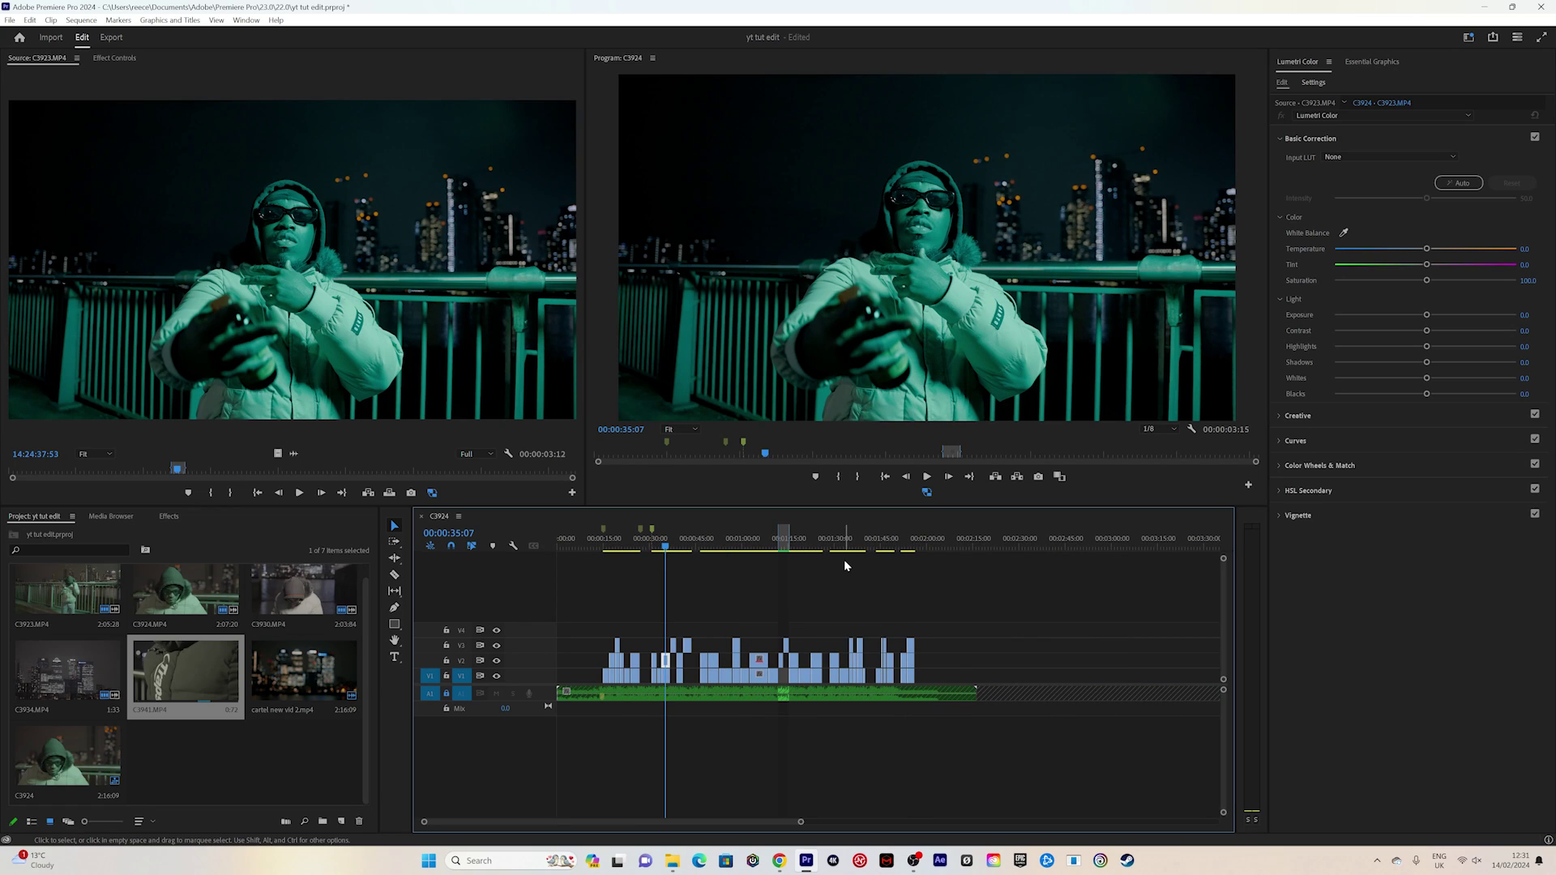